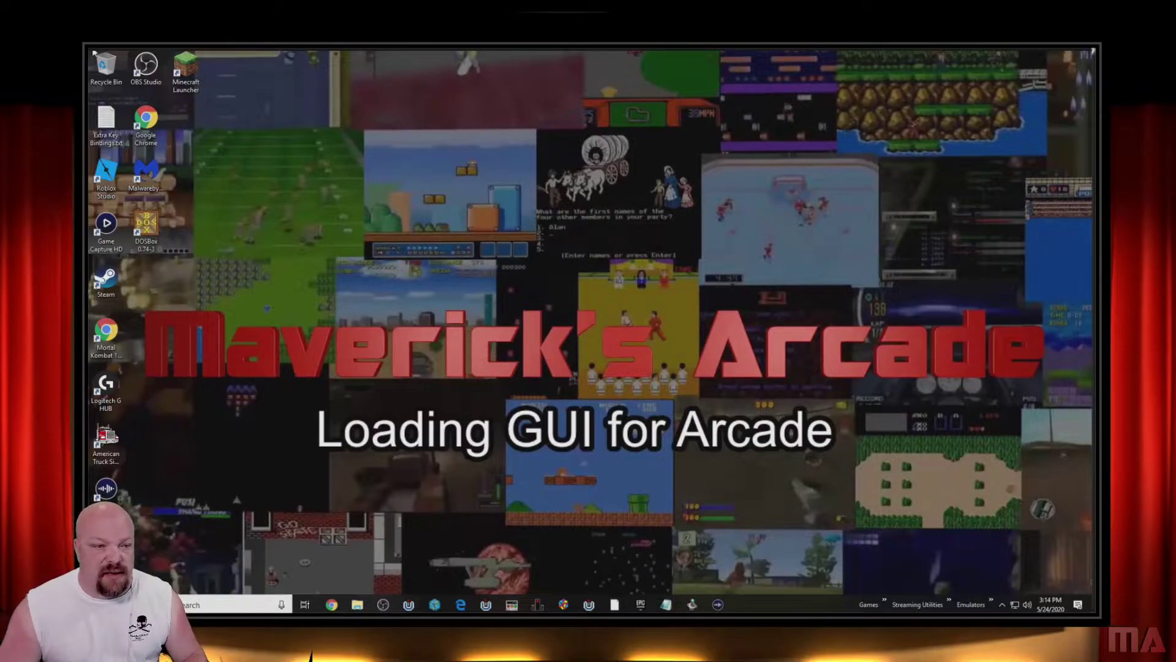
Copy the selected DOSBox launch command for startrek.exe from the untitled Notepad document
key("alt+Tab")
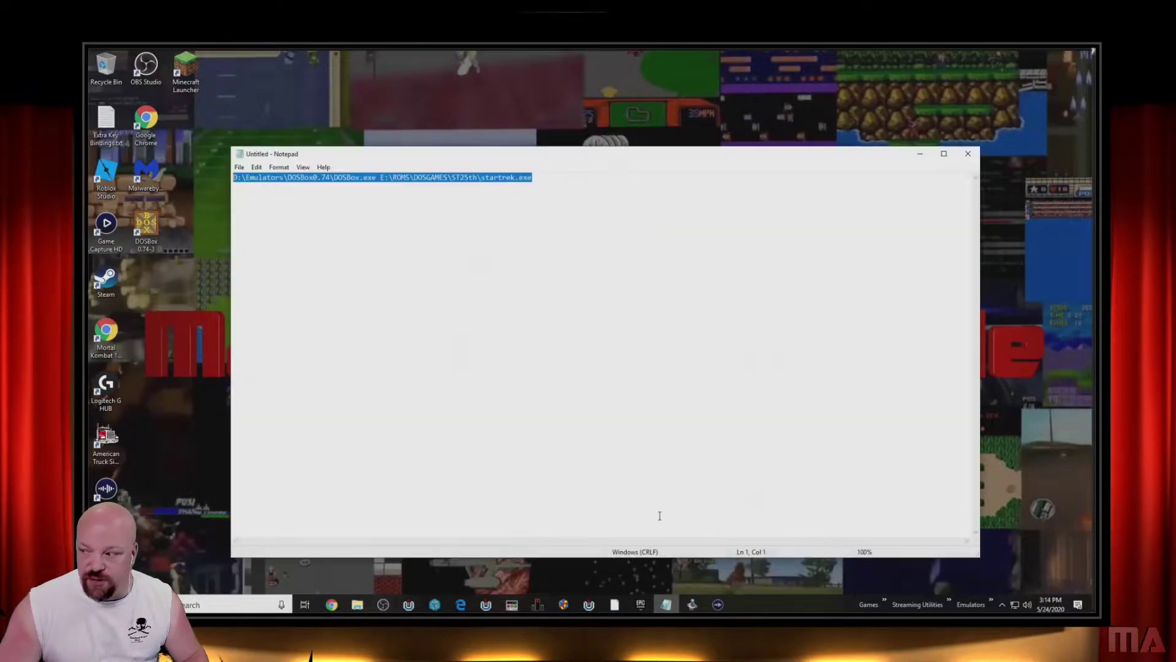
right_click(428, 182)
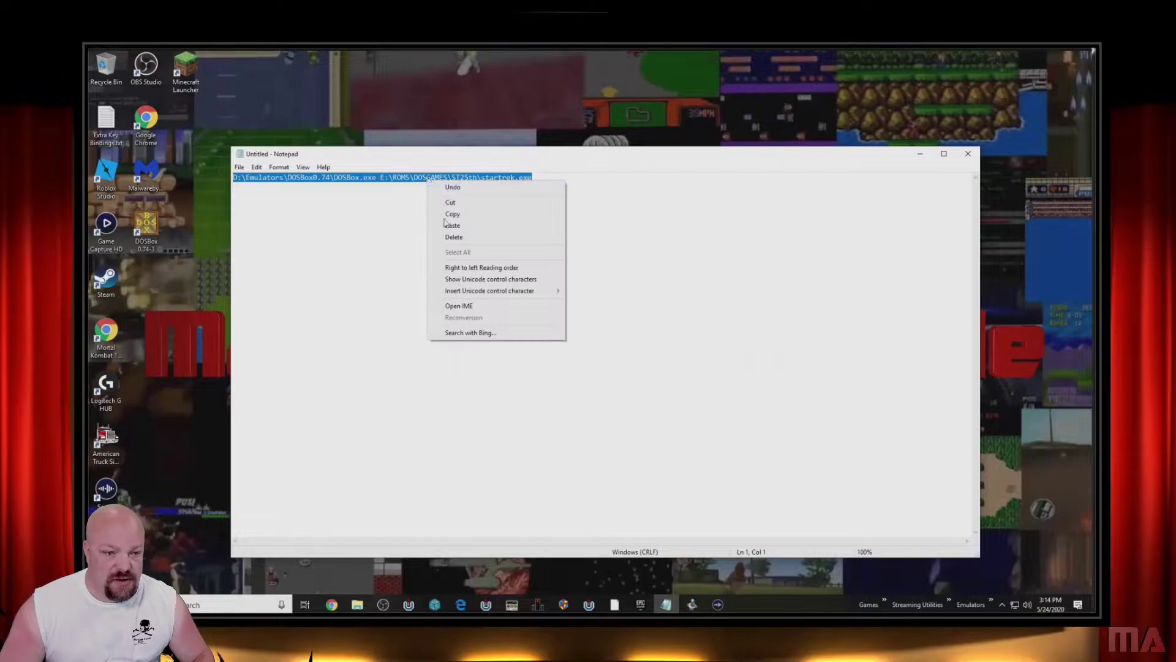
left_click(454, 214)
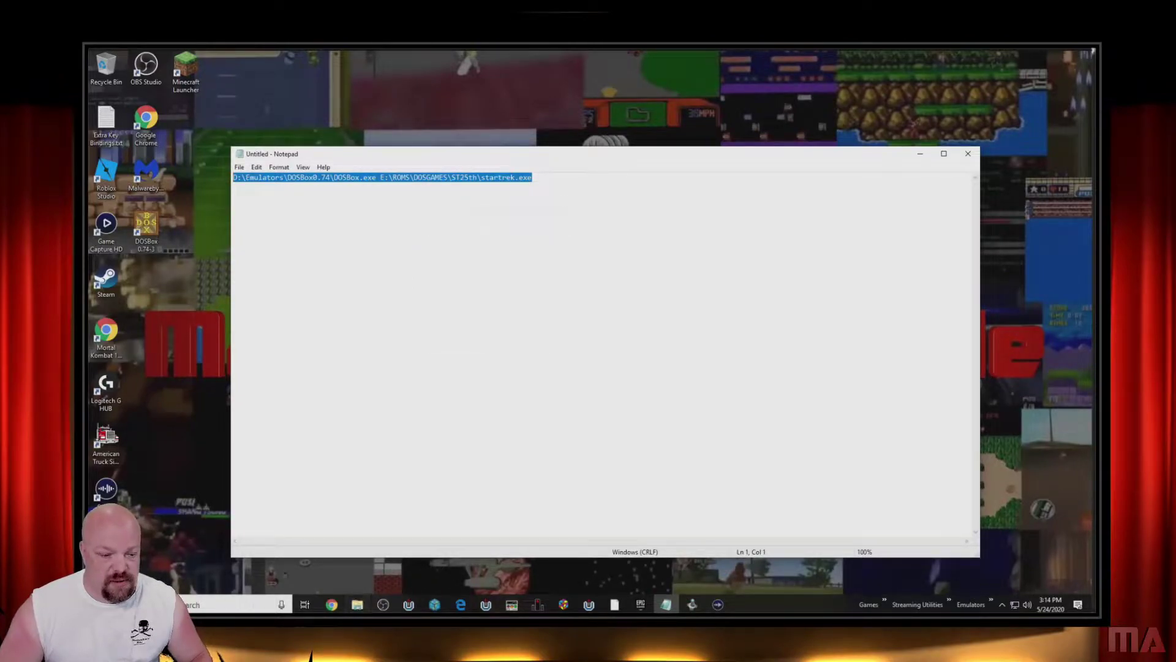
Open Command Prompt and run the copied command D:\Emulators\DOSBox0.74\DOSBox.exe E:\ROMS\DOSGAMES\ST25th\startrek.exe
key("super")
type("cmd")
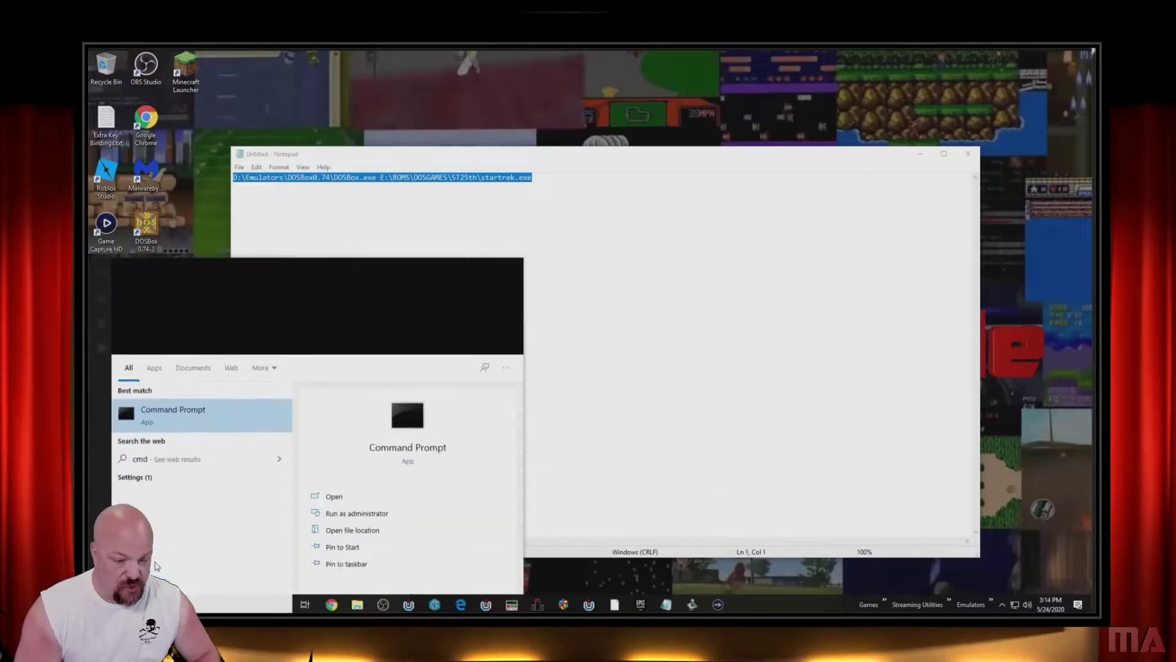
key("Return")
right_click(345, 259)
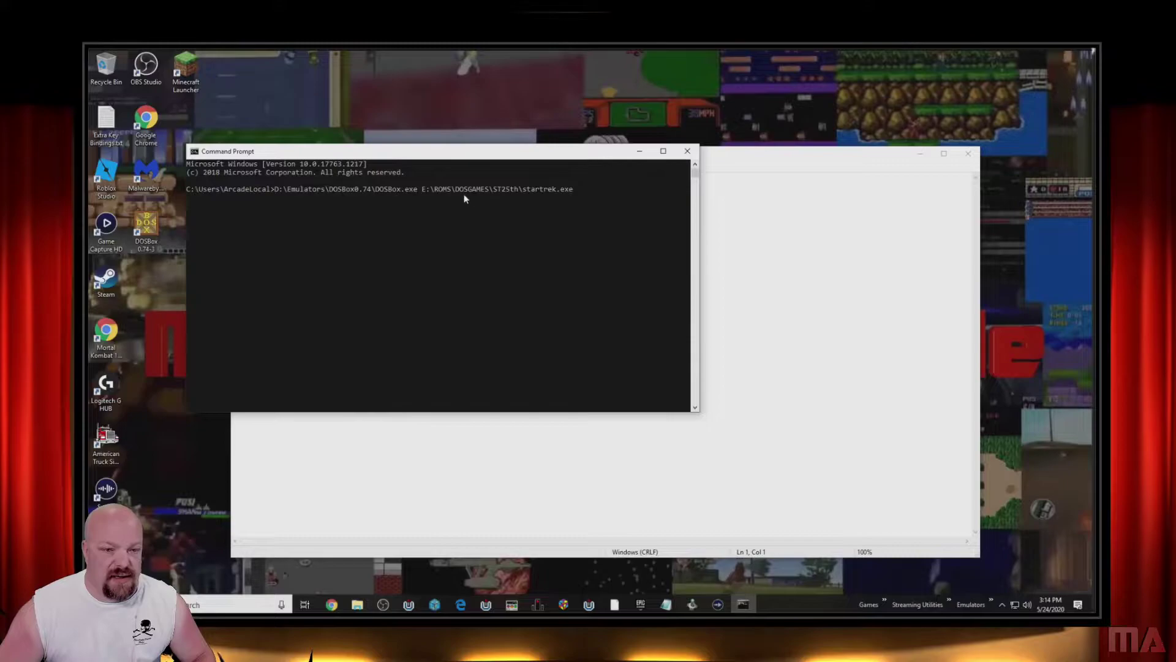
key("Return")
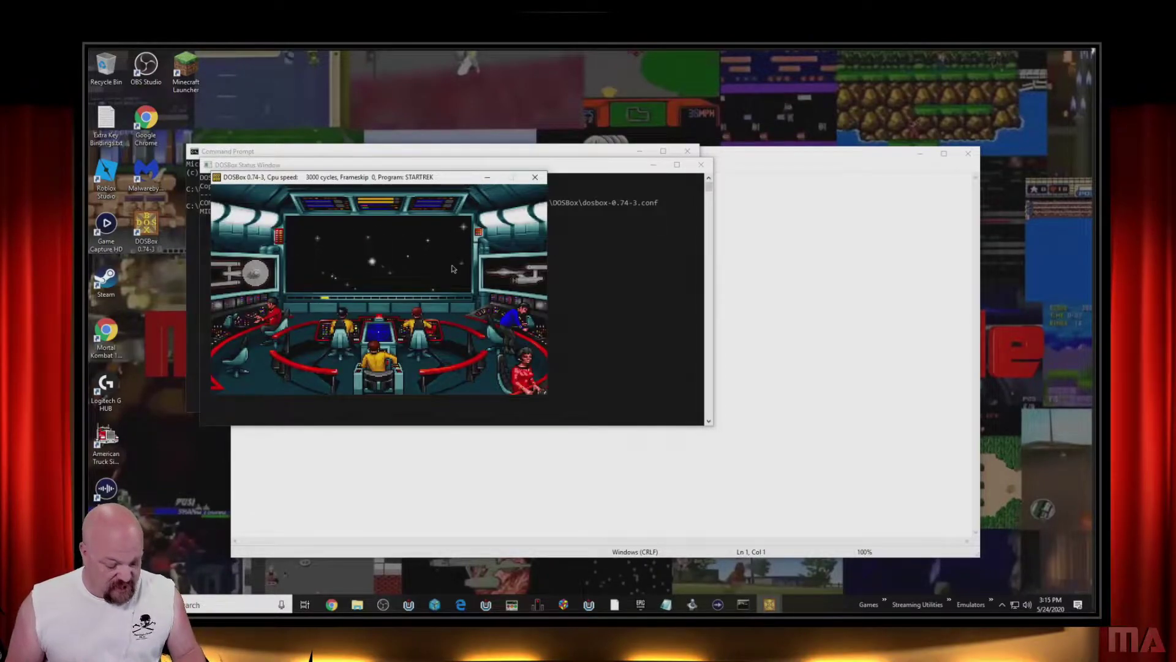
Quit the running game to the DOS prompt and list the contents of its C: directory with dir
key("ctrl+q")
key("Return")
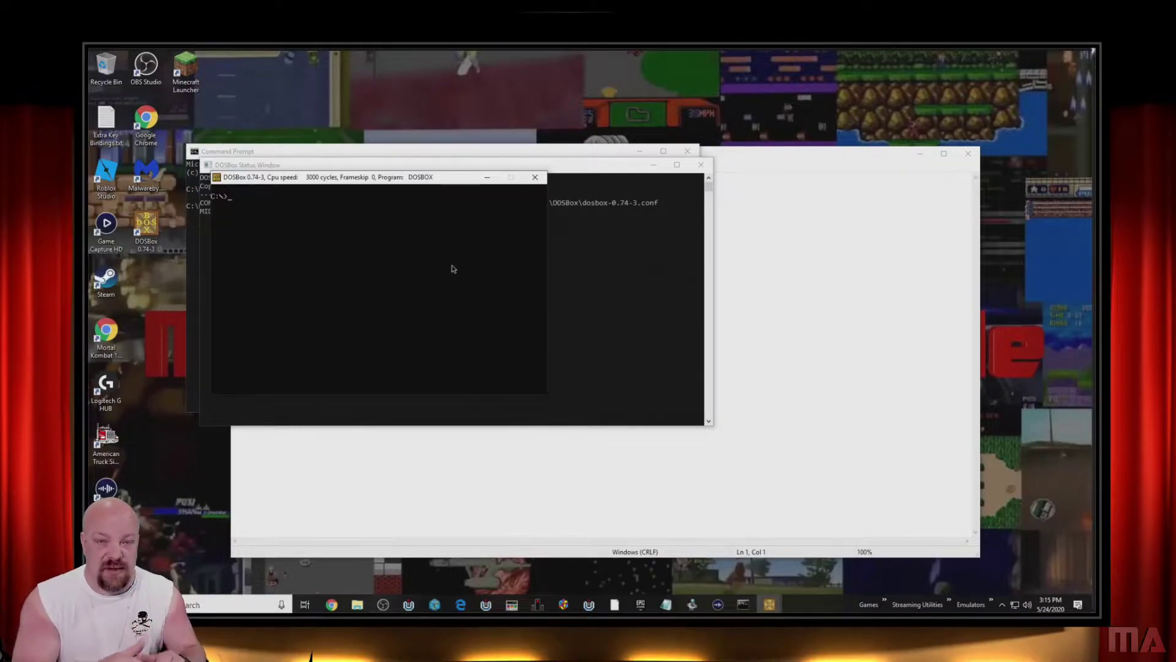
left_click_drag(381, 182, 435, 262)
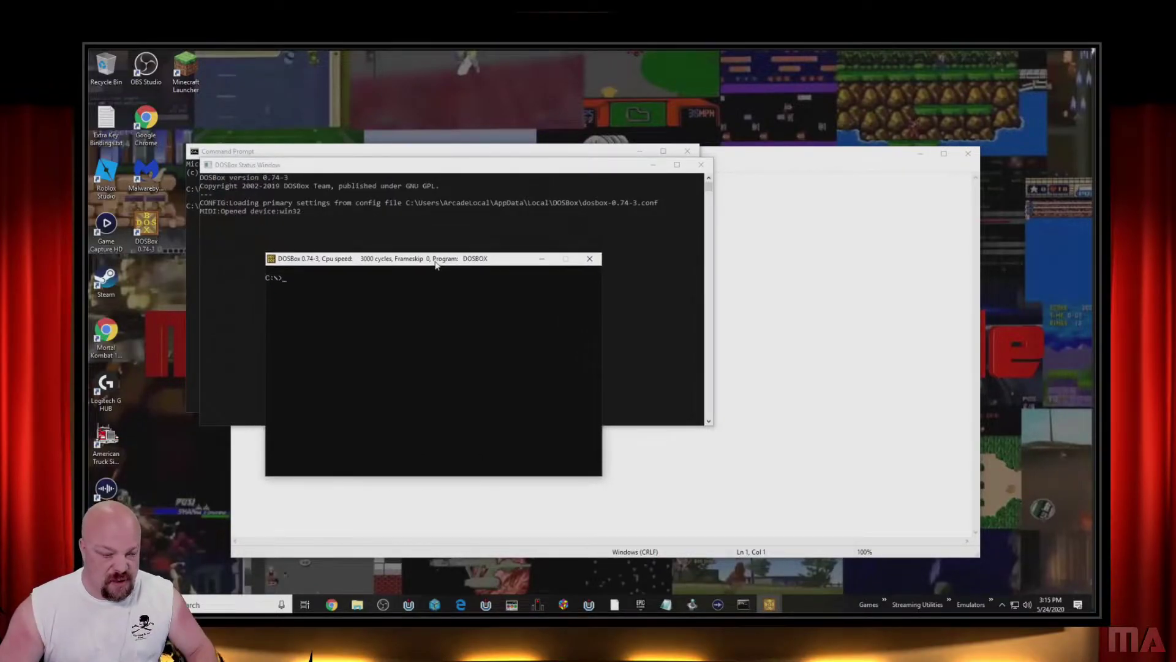
type("dir")
key("Return")
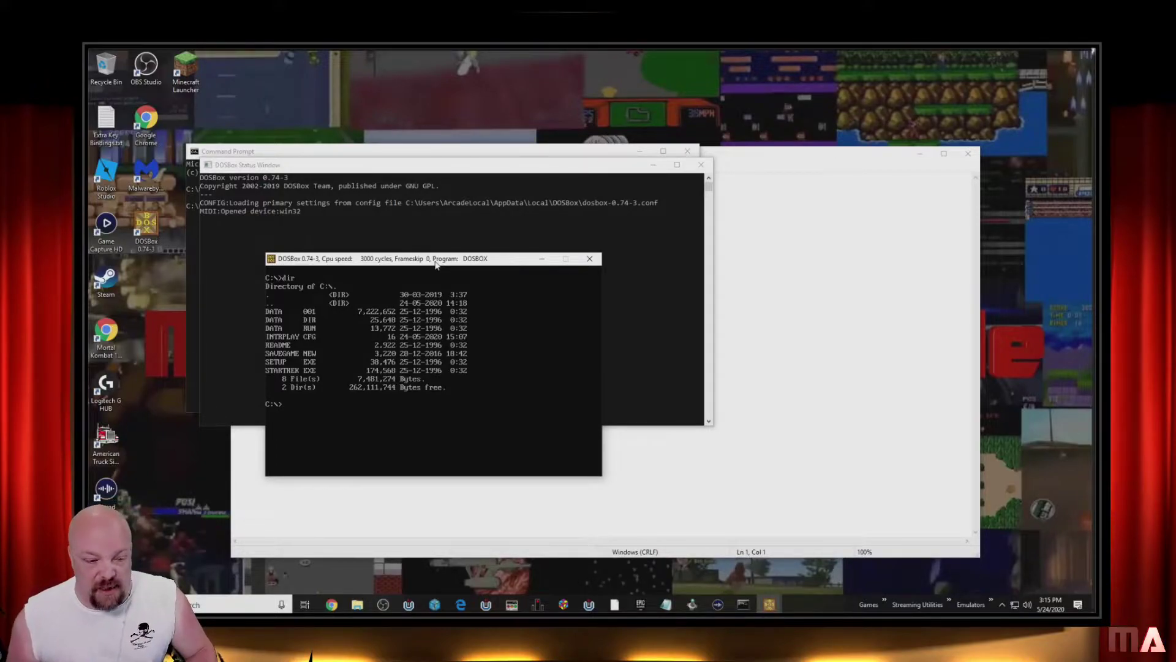
Run the game's setup program and choose Keyboard Only as the input device
type("setup")
key("Return")
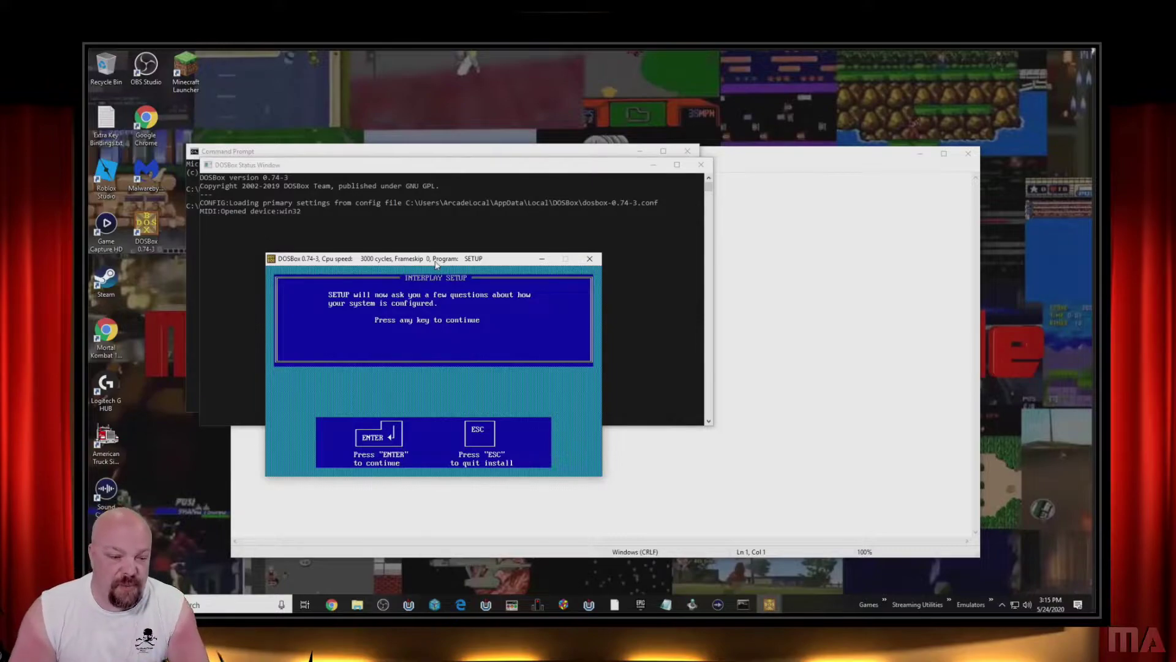
key("Return")
key("Return")
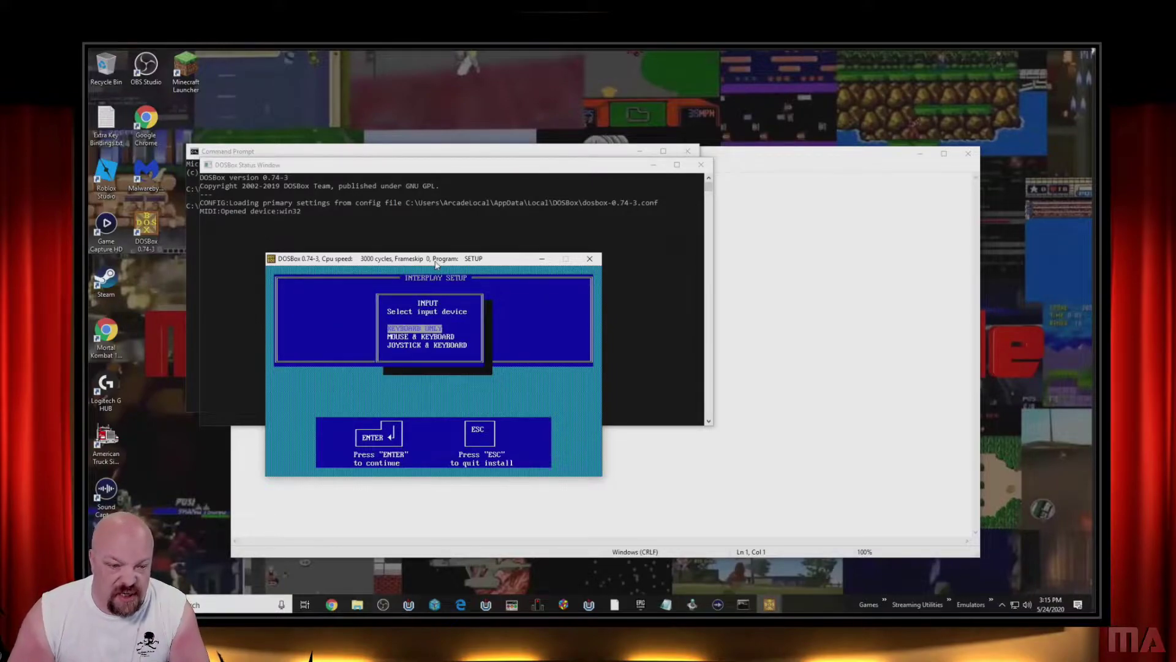
key("Return")
Choose Sound Blaster as the music board and finish the Interplay setup
key("Down")
key("Down")
key("Down")
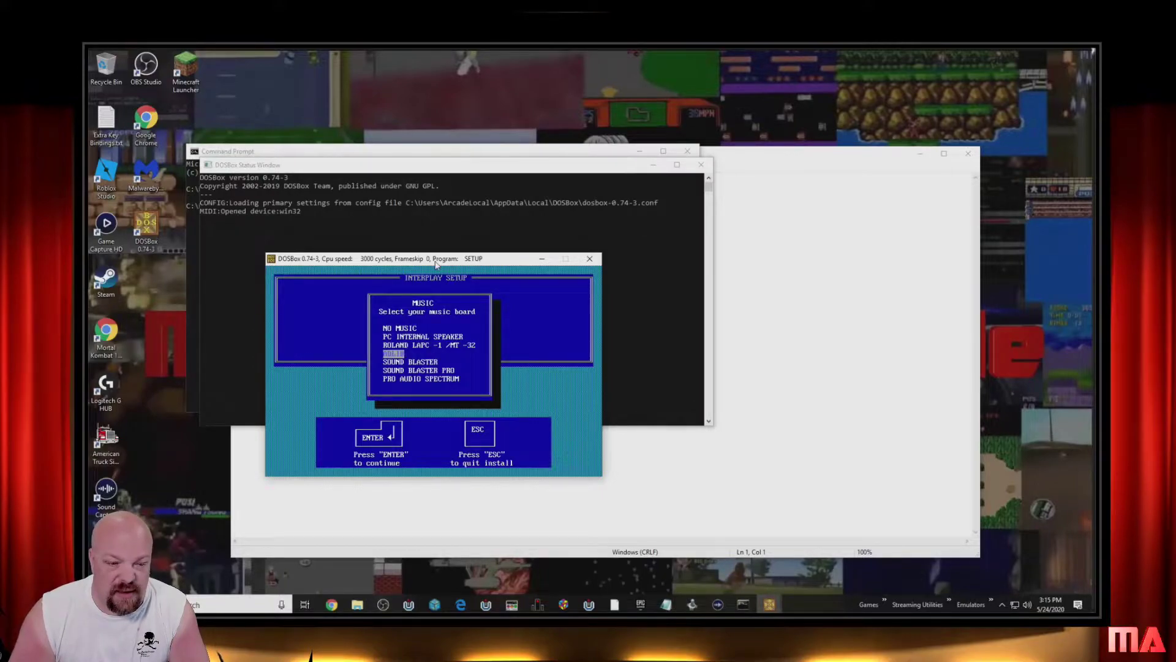
key("Down")
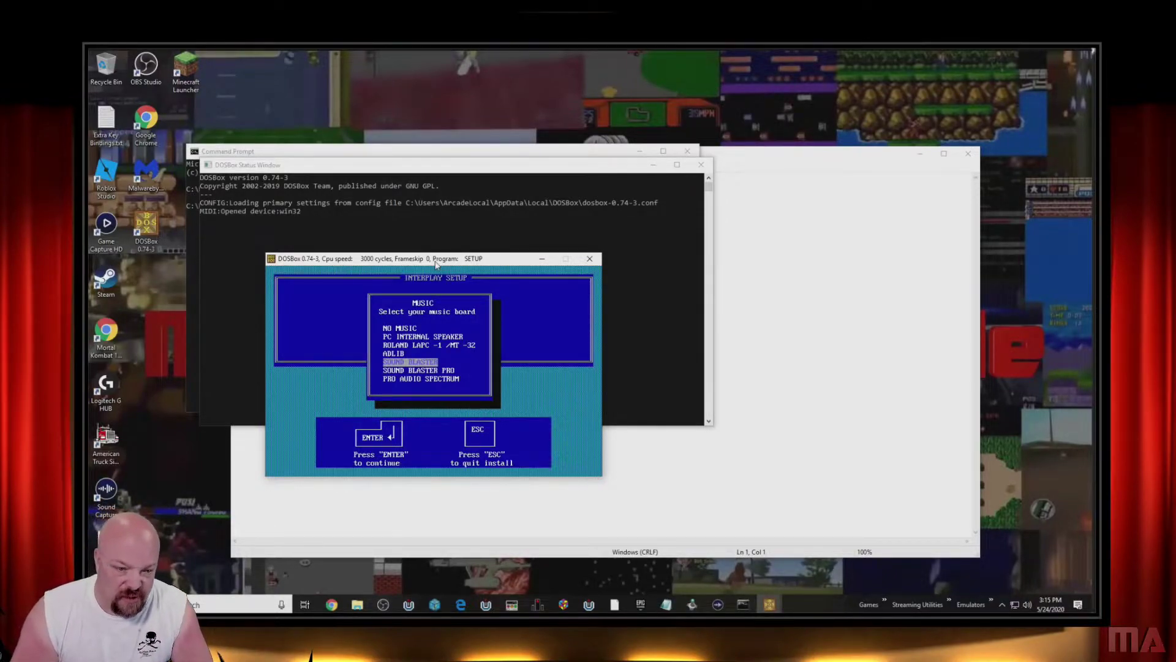
key("Return")
key("Return")
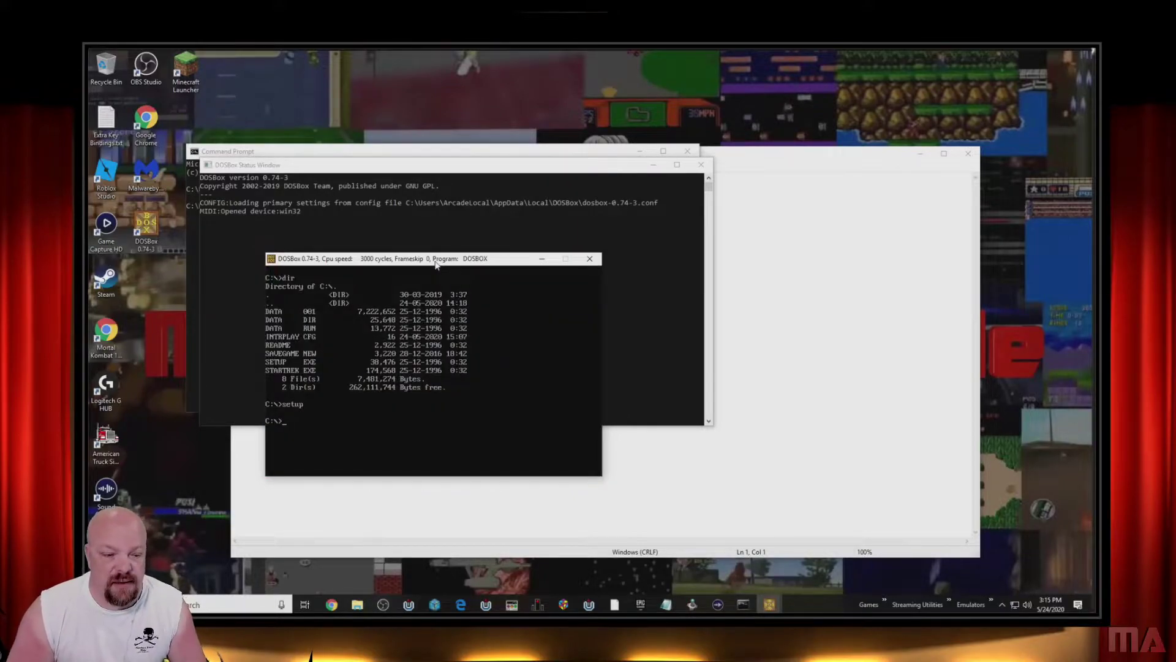
Launch startrek from the DOS prompt to test the new sound setting, and quit the game
type("startrek")
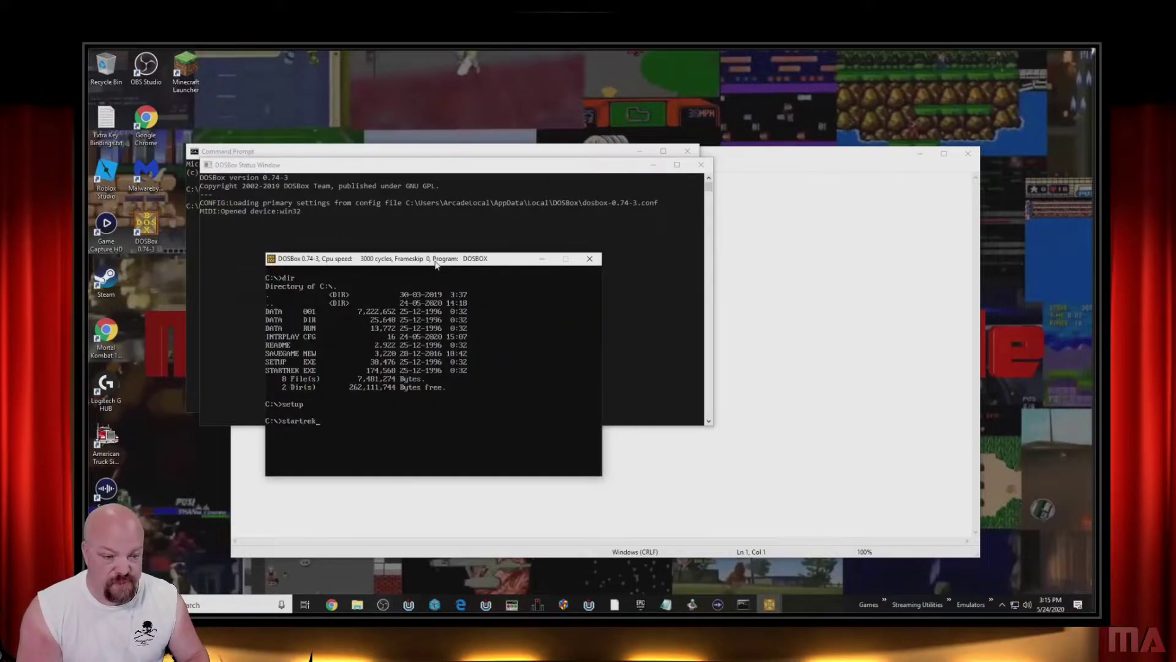
key("Return")
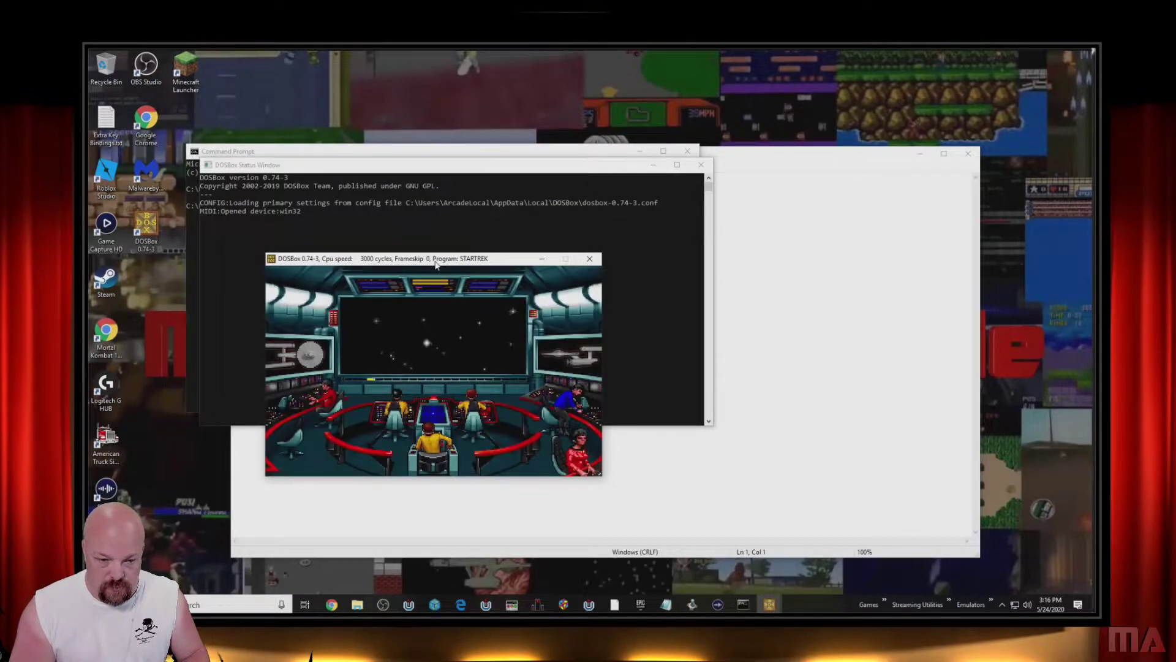
key("ctrl+q")
key("Return")
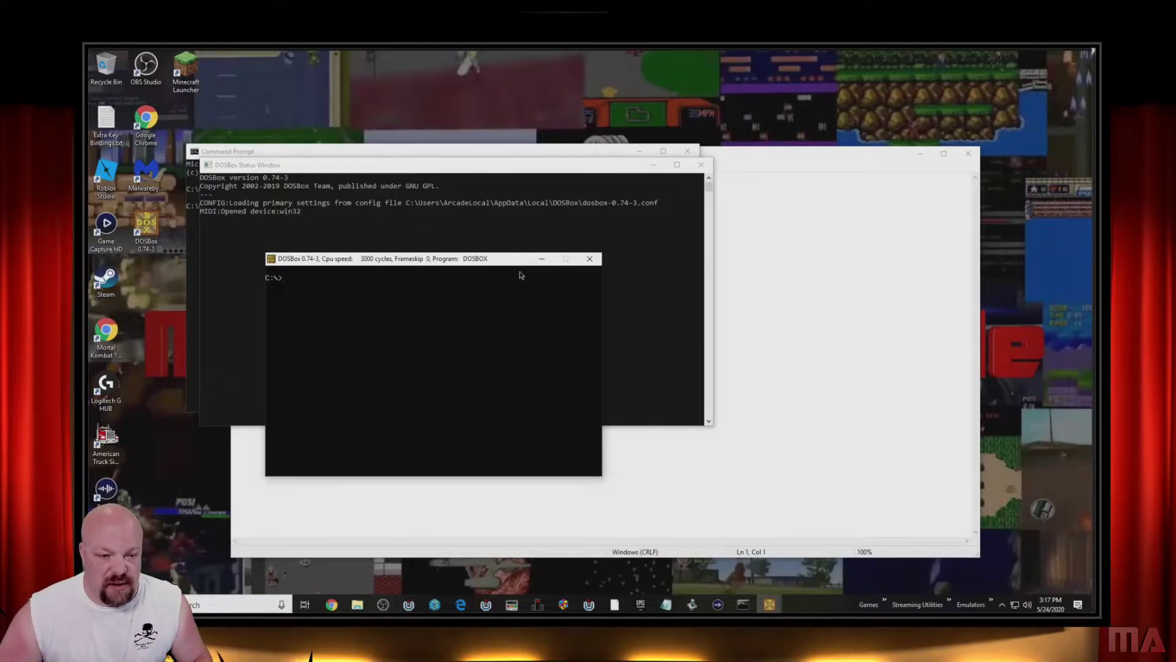
Close the DOSBox and Command Prompt windows and minimize Notepad
left_click(589, 258)
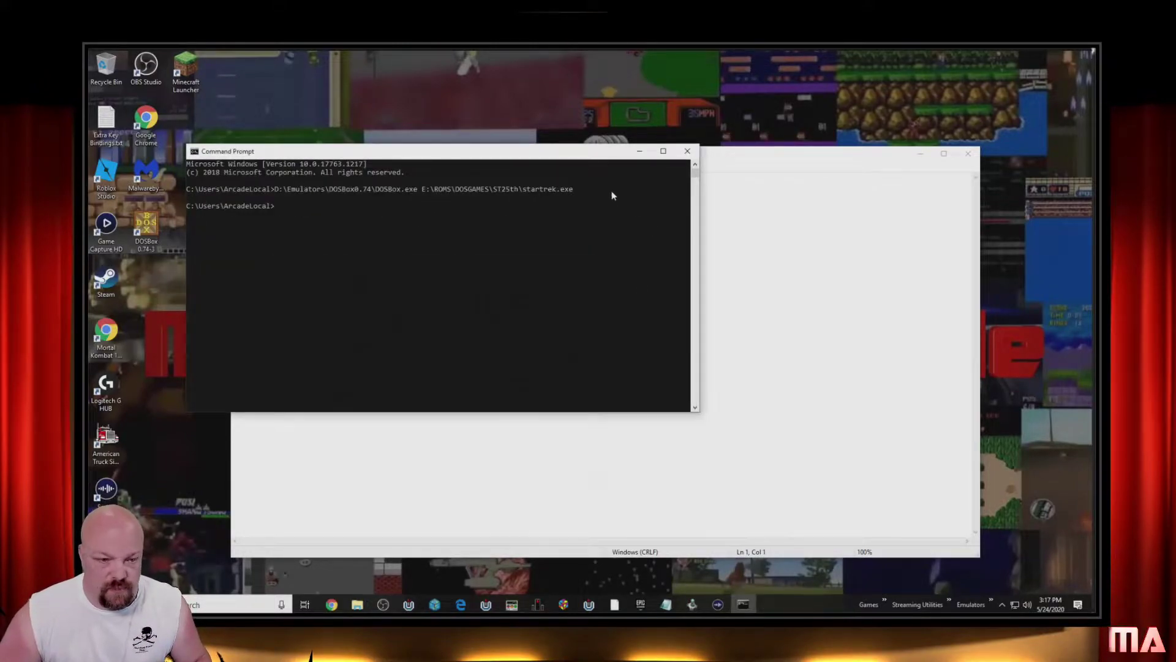
left_click(694, 158)
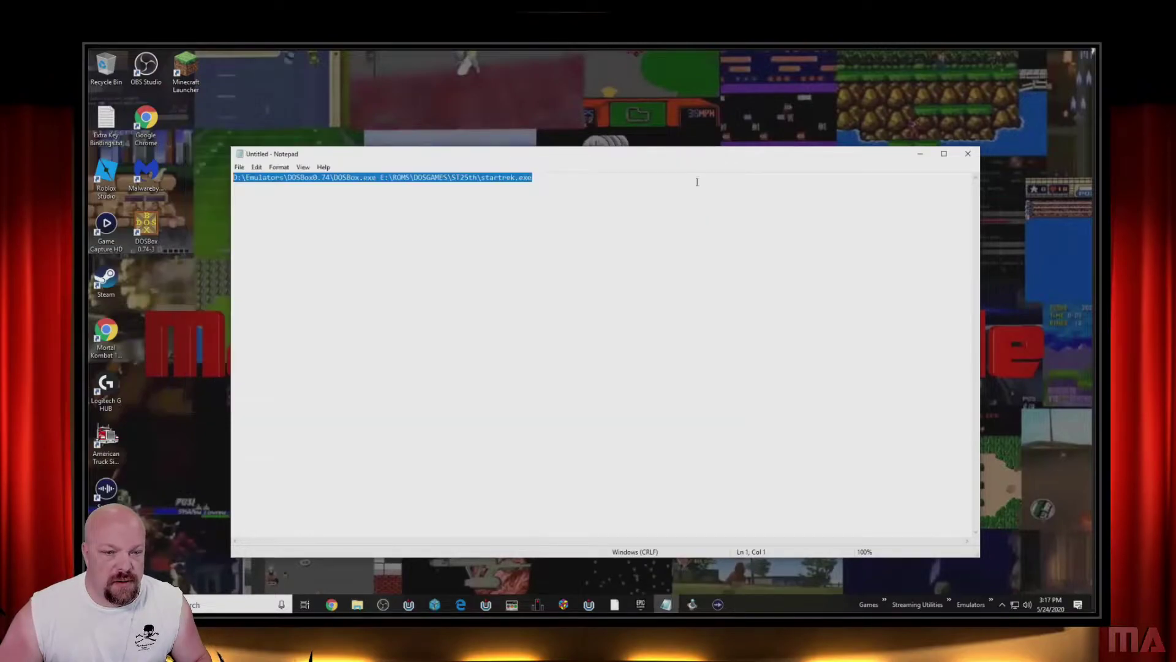
left_click(920, 154)
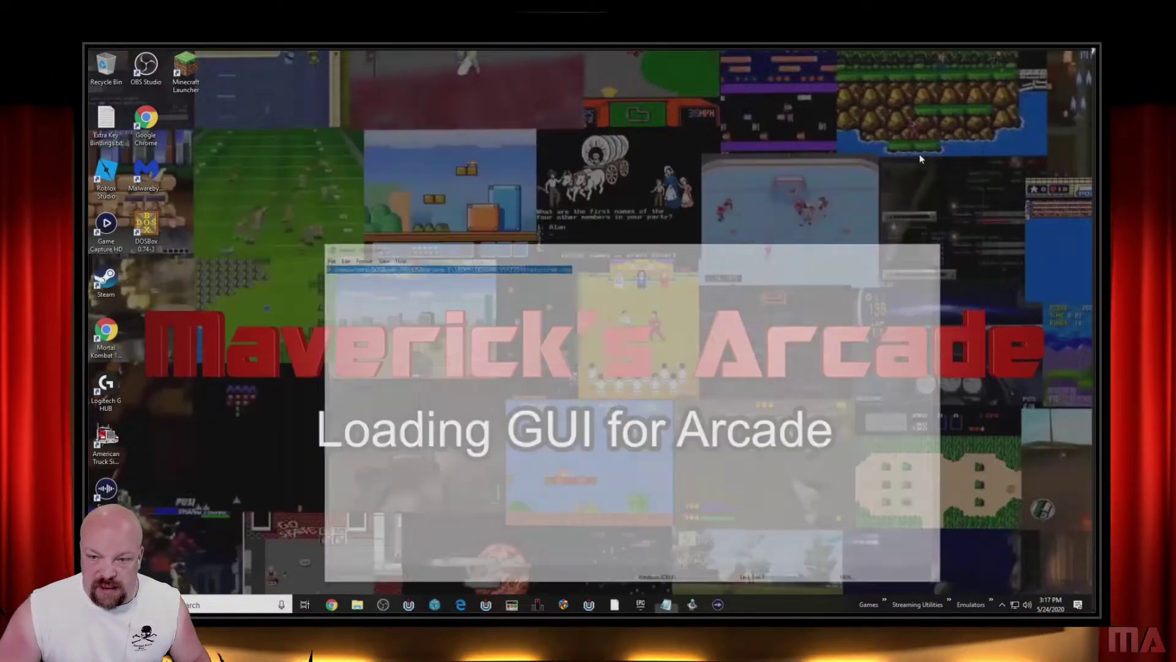
Switch to Google Chrome and search the web for "munt roland"
left_click(331, 604)
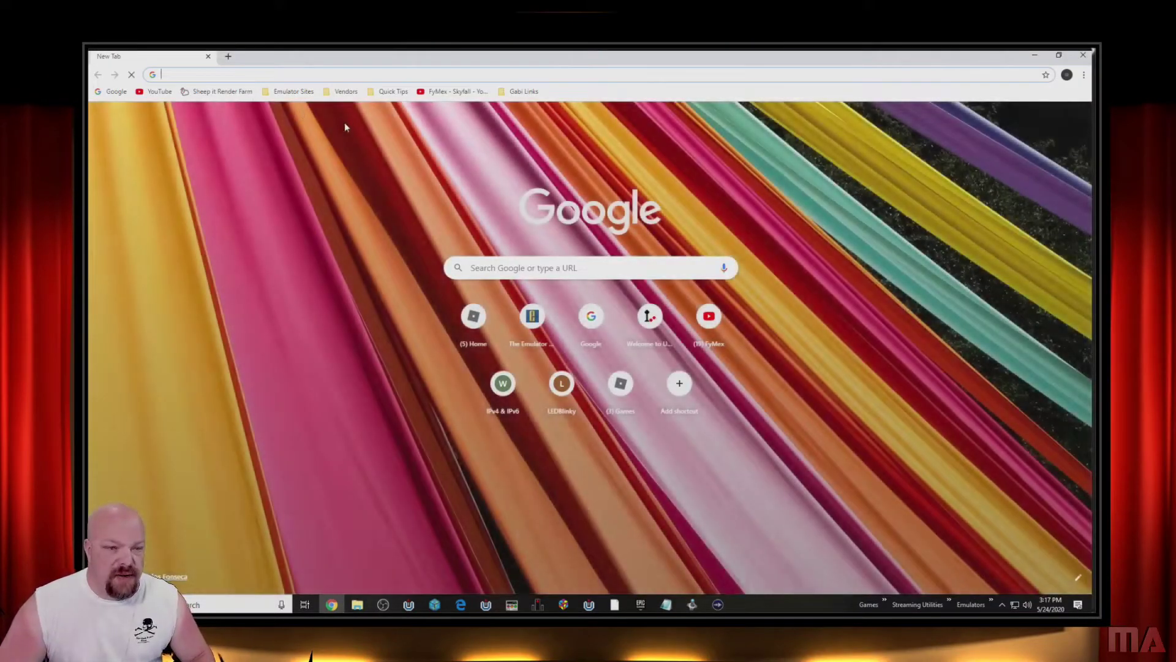
left_click(530, 268)
type("munt ")
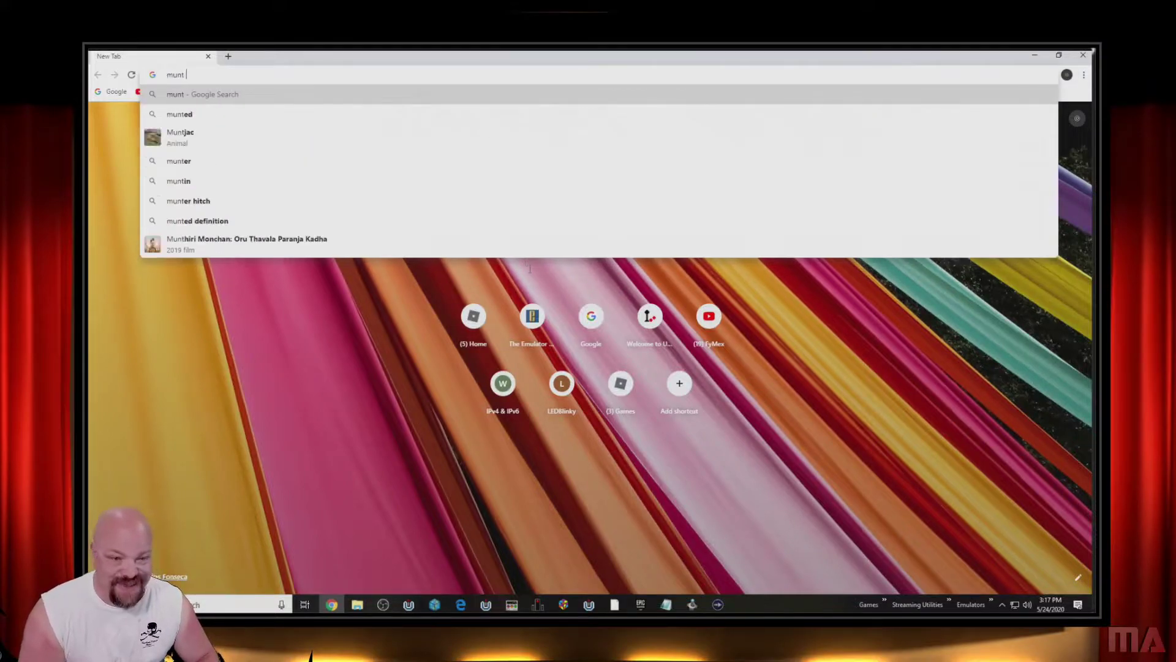
type("roloand")
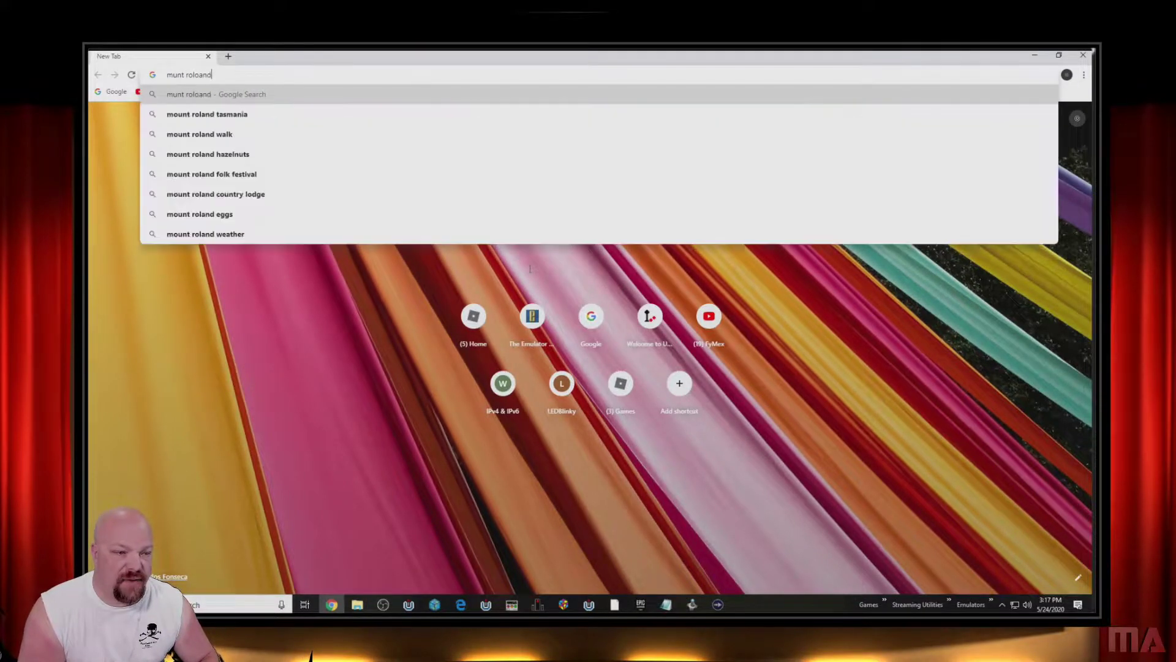
key("Return")
left_click(231, 125)
key("BackSpace")
key("Return")
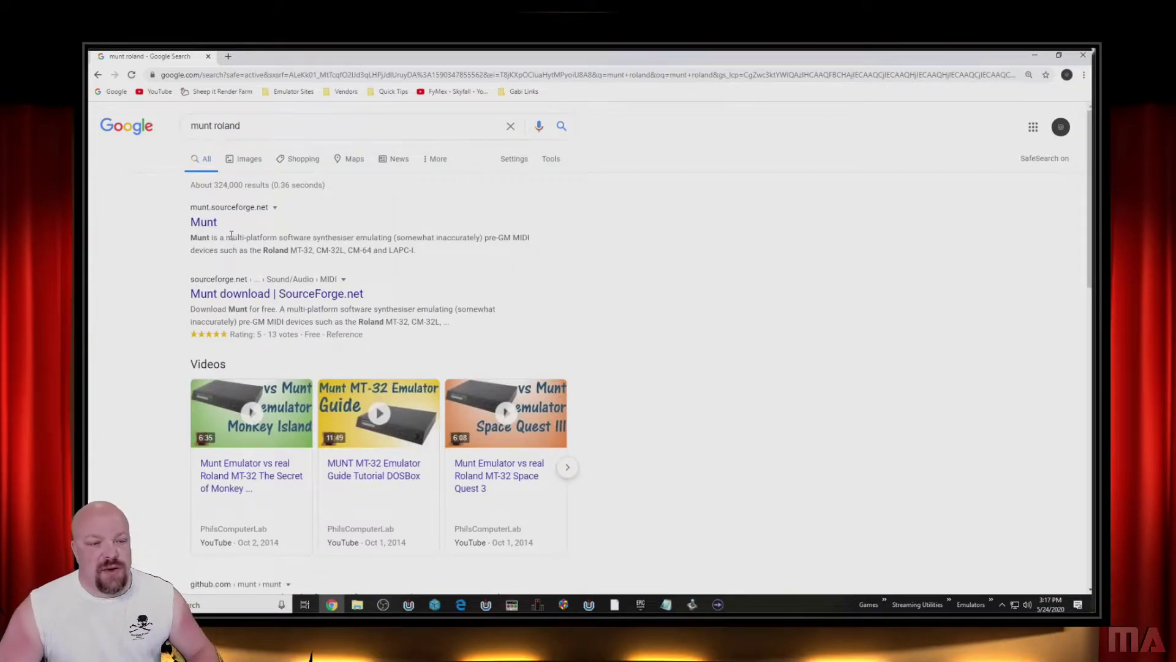
Open the Munt website, munt.sourceforge.net, from the search results
left_click(205, 223)
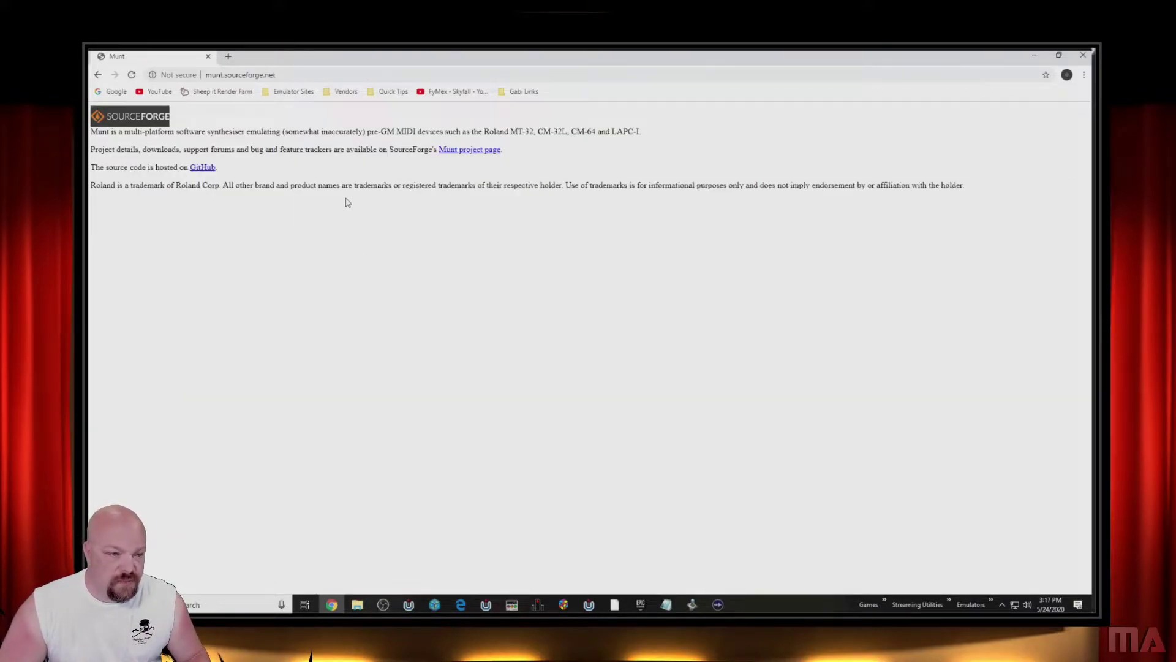
left_click(279, 76)
left_click(310, 85)
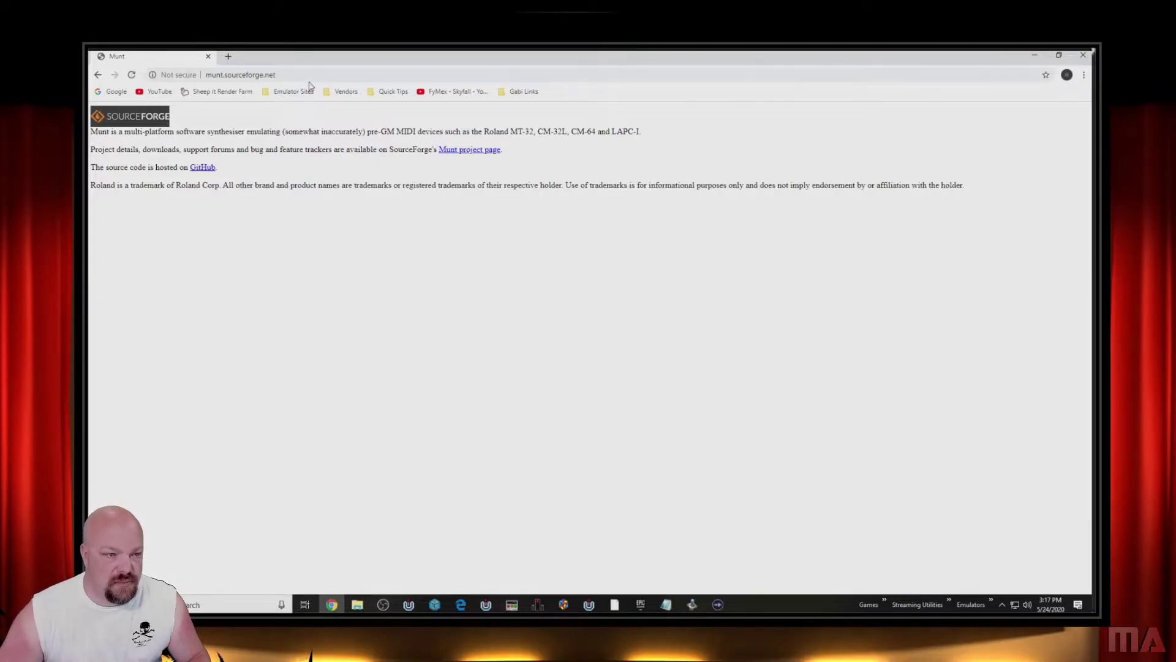
Return to the search results, open Munt's SourceForge download page, and look through its project details and reviews
left_click(98, 74)
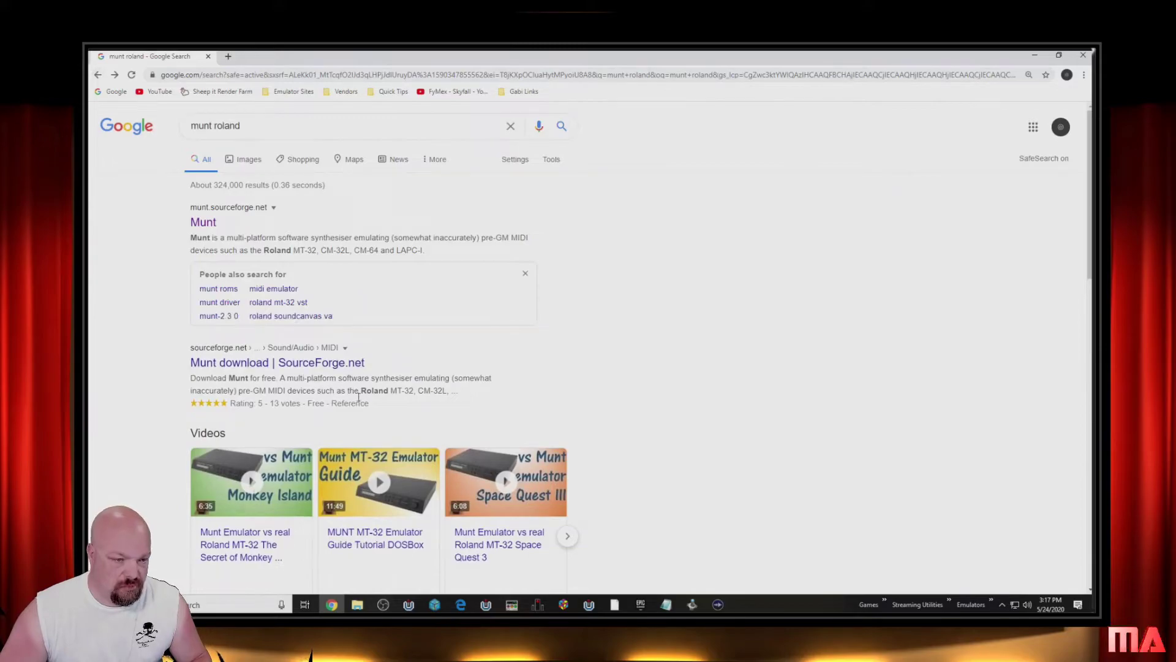
left_click(347, 367)
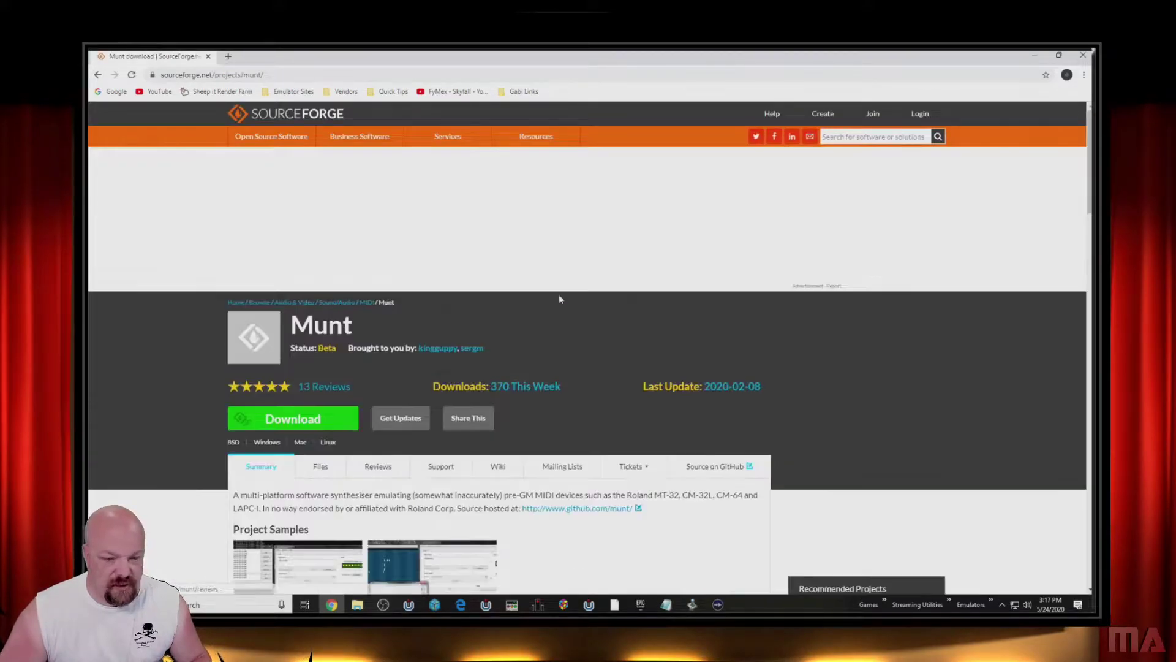
scroll(446, 411, "down", 4)
scroll(449, 404, "down", 10)
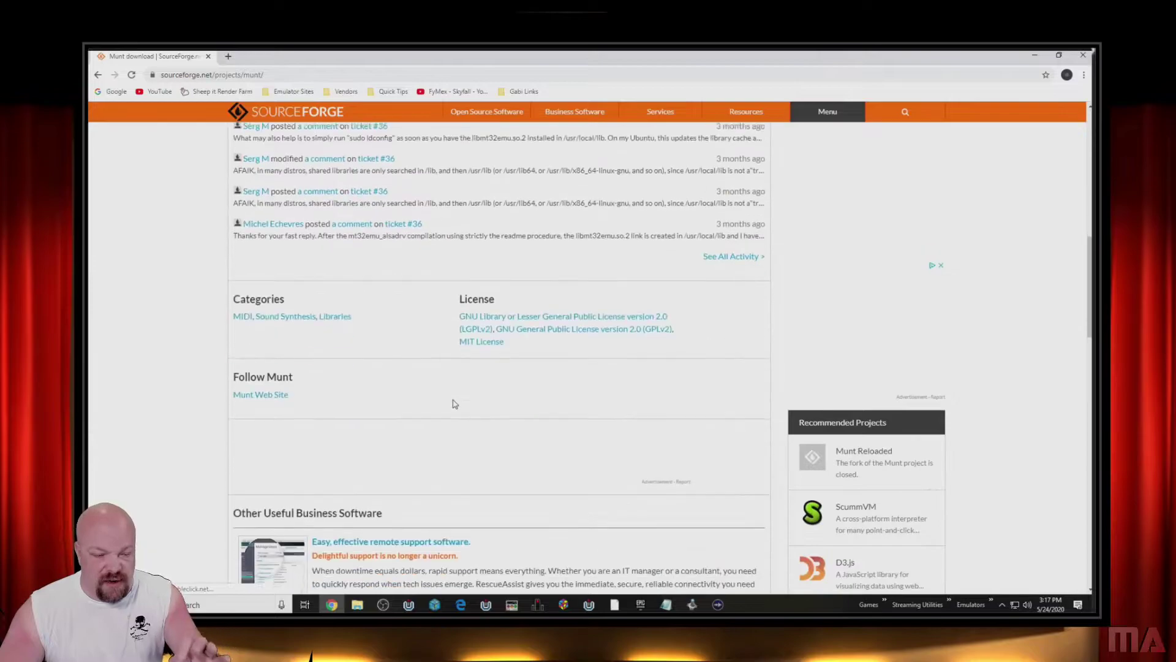
scroll(444, 392, "down", 6)
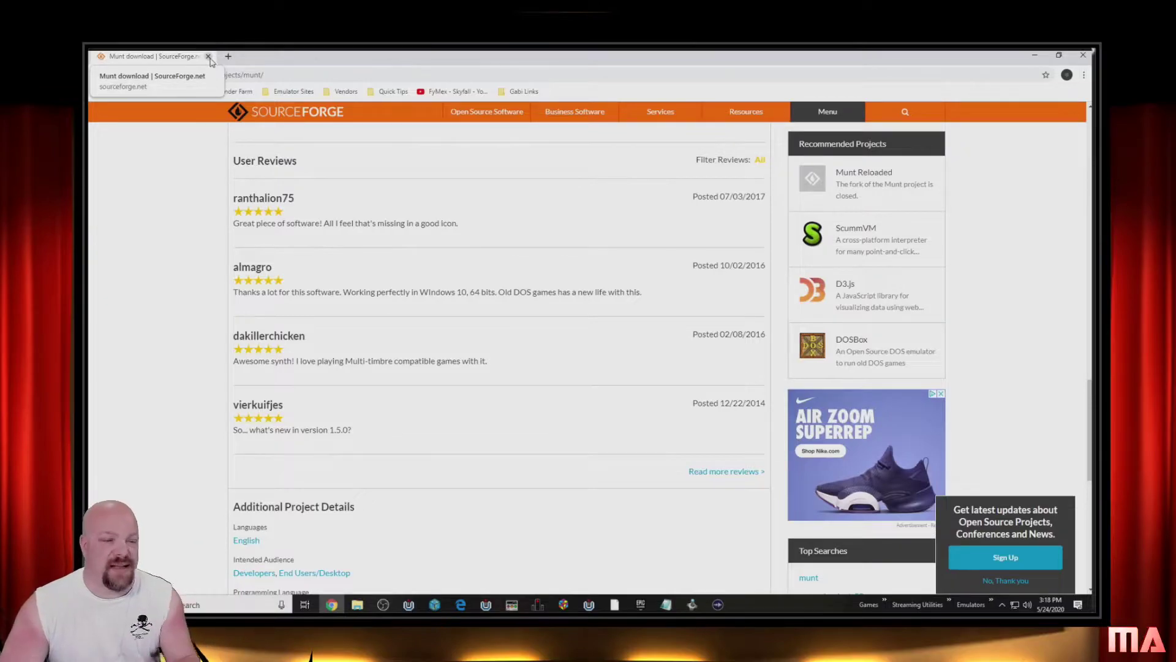
Open the Google home page in the current browser tab
left_click(284, 77)
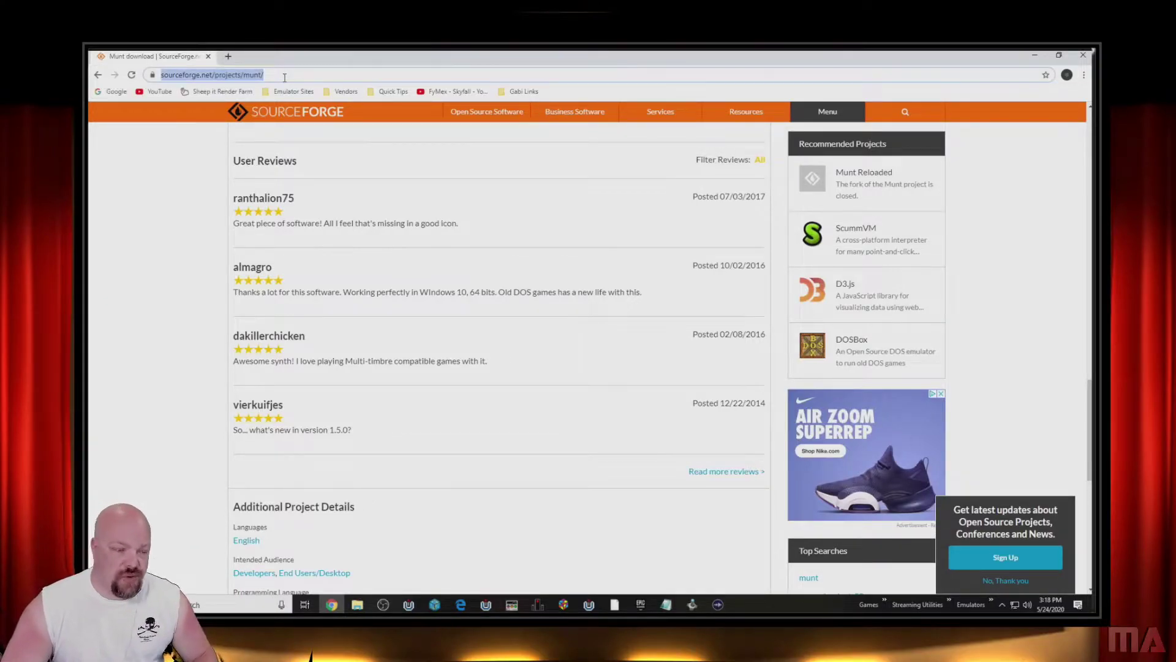
type("google")
key("Return")
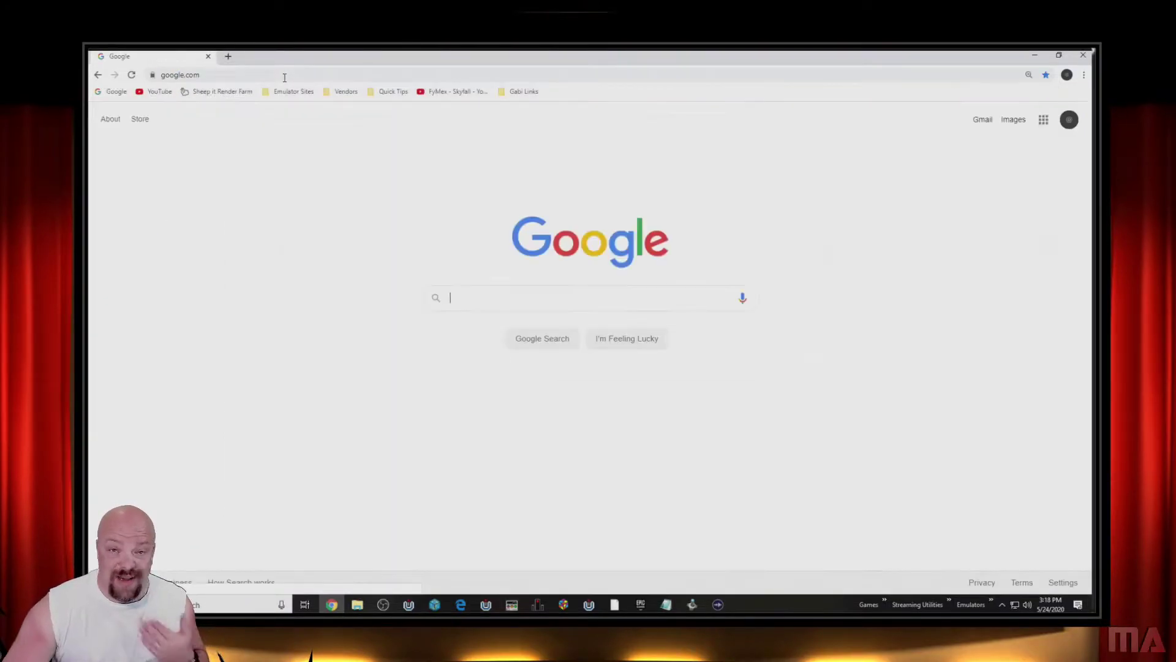
Search Google for "roland mt-32 roms"
left_click(475, 298)
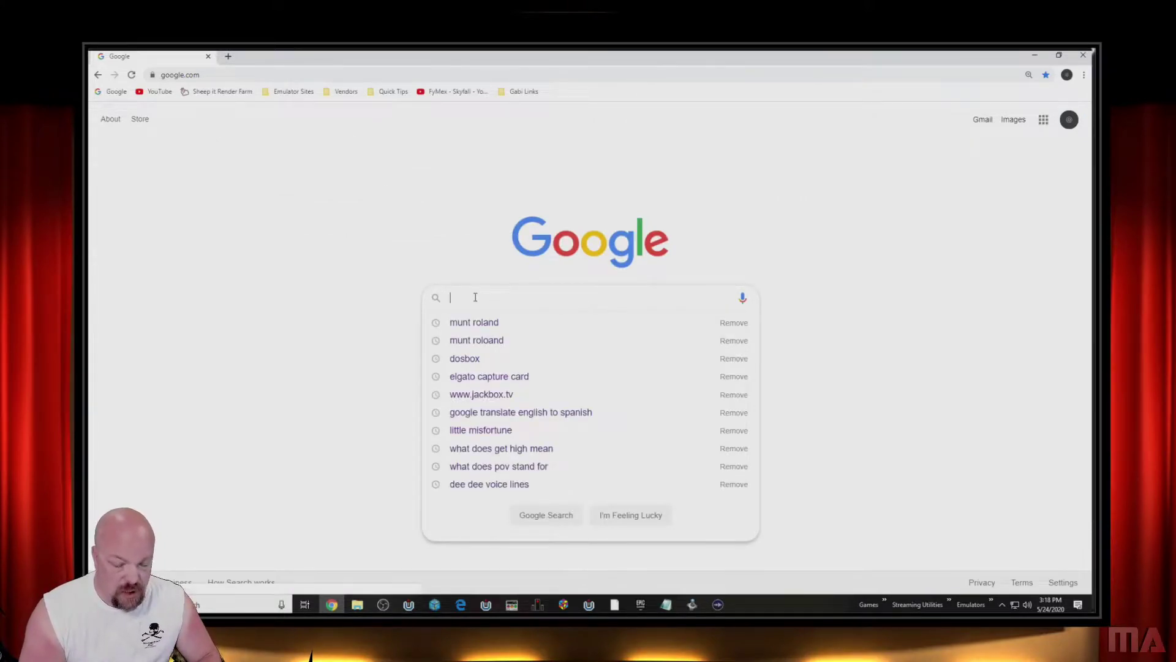
type("roland")
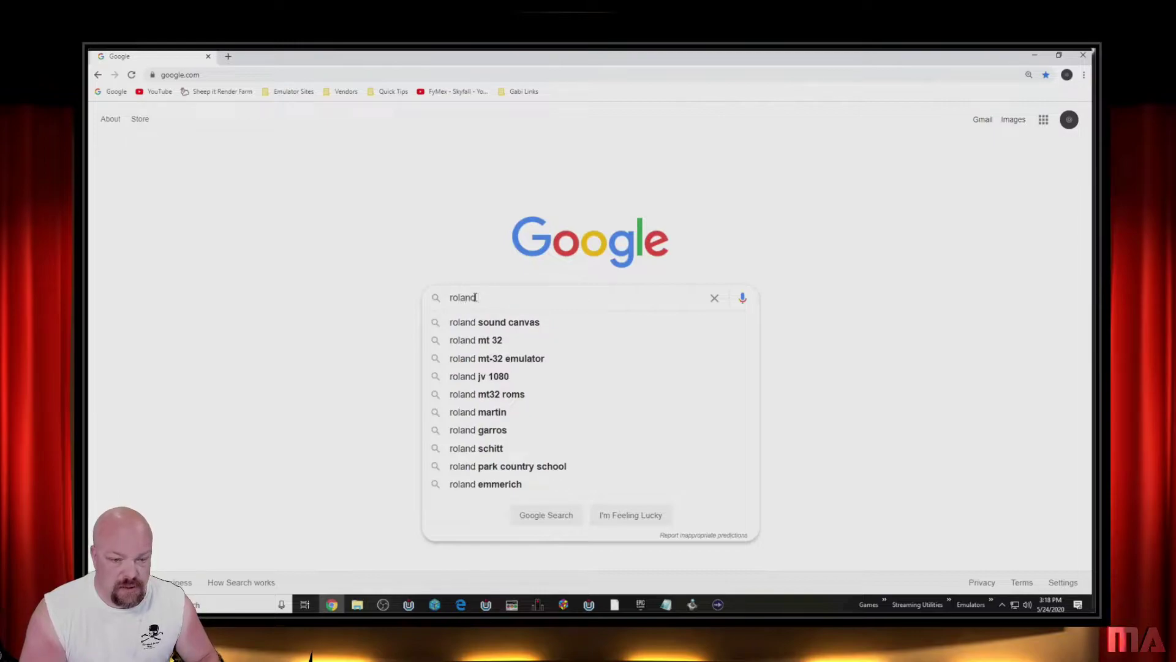
type(" roms")
key("BackSpace")
key("BackSpace")
key("BackSpace")
key("BackSpace")
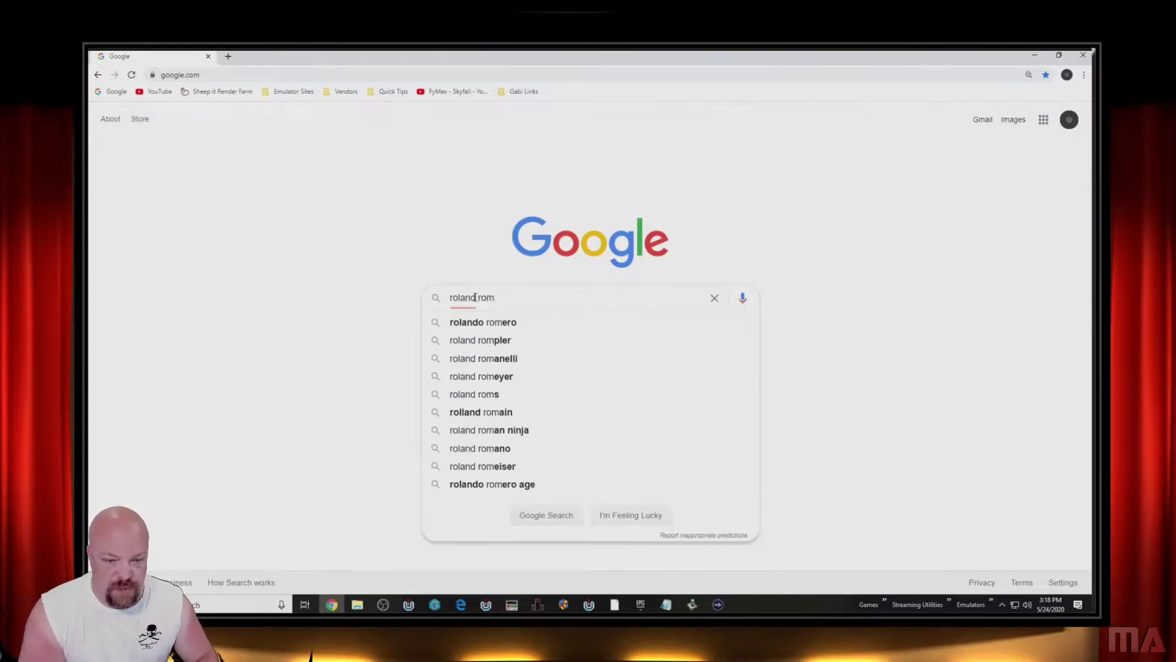
type("m32")
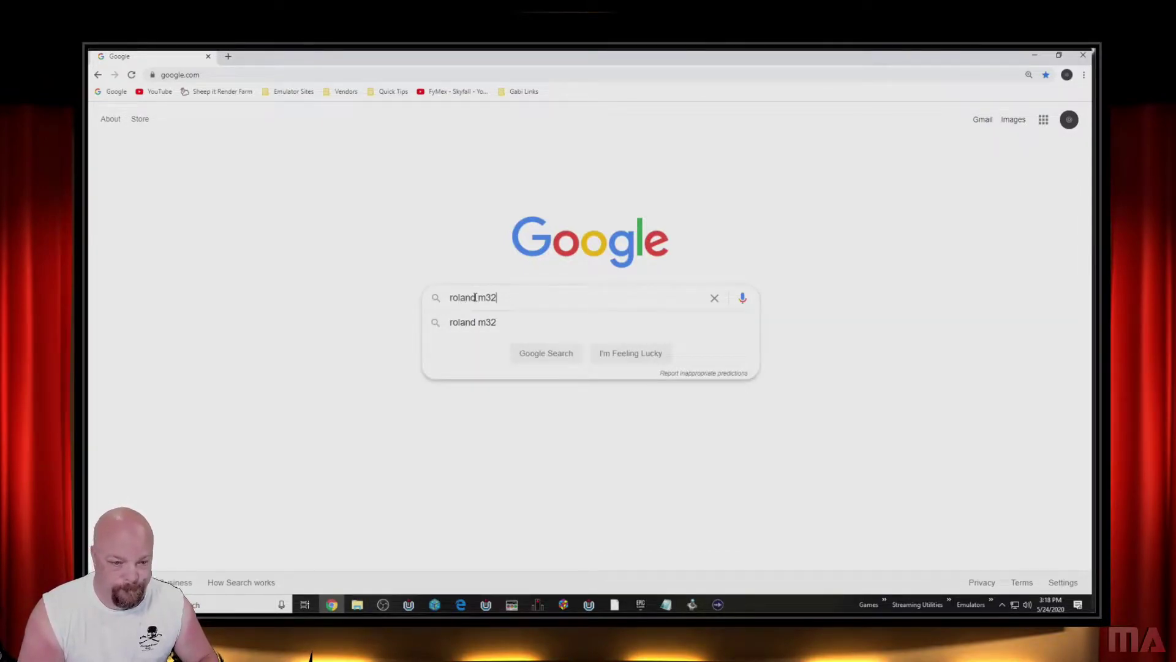
key("BackSpace")
key("BackSpace")
type("t32")
key("BackSpace")
key("BackSpace")
key("BackSpace")
type("-32 ")
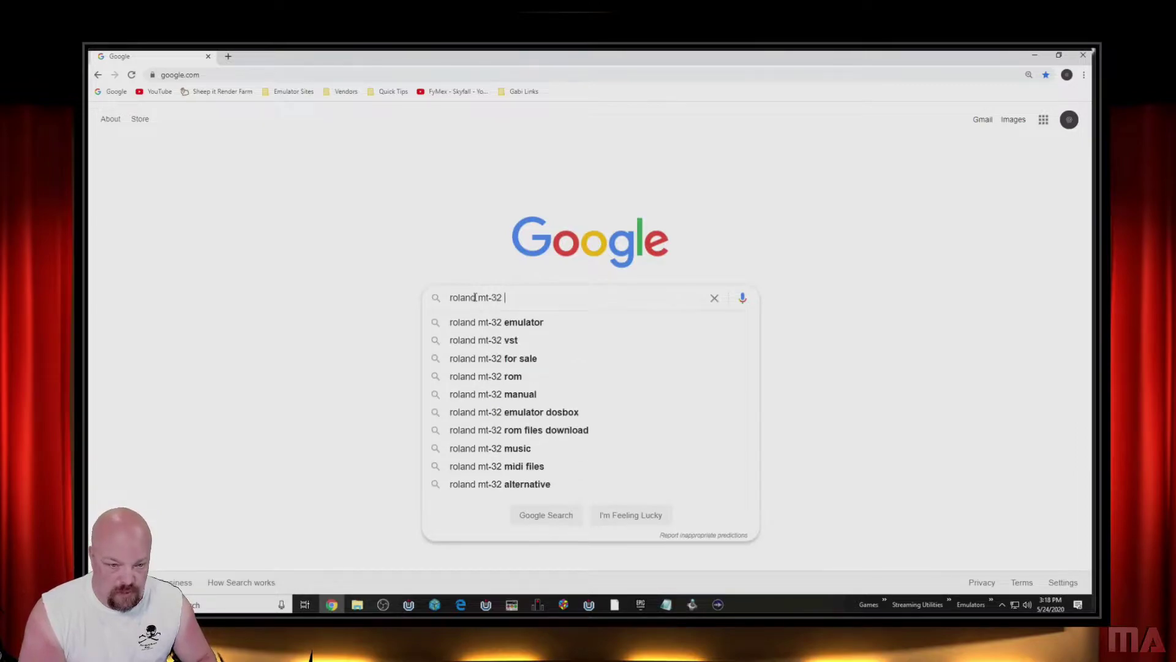
type("roms")
key("Return")
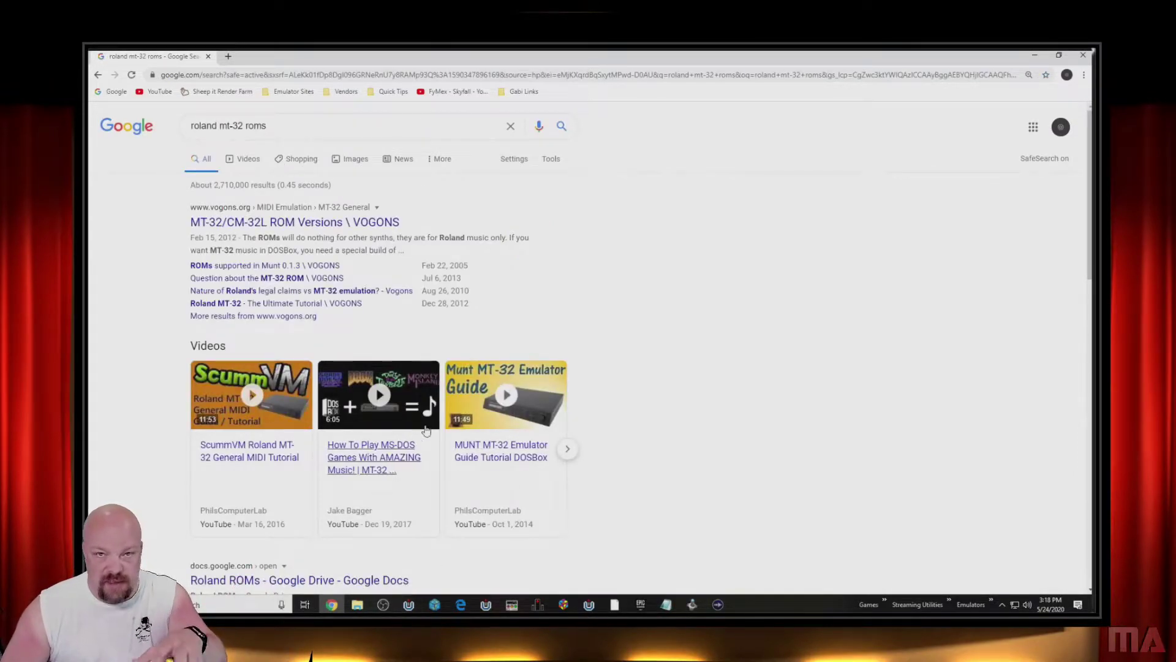
Close the browser and start the munt-2.3.0-amd64.exe installer from the MUNT folder on the ROMS (E:) drive
left_click(207, 57)
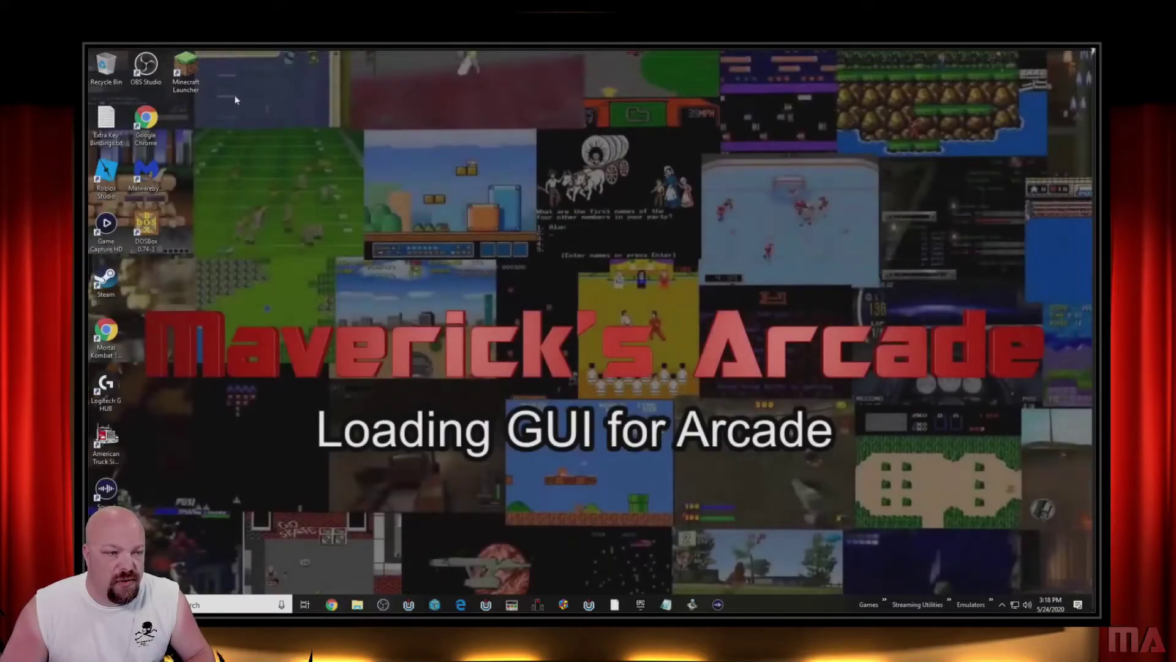
left_click(357, 604)
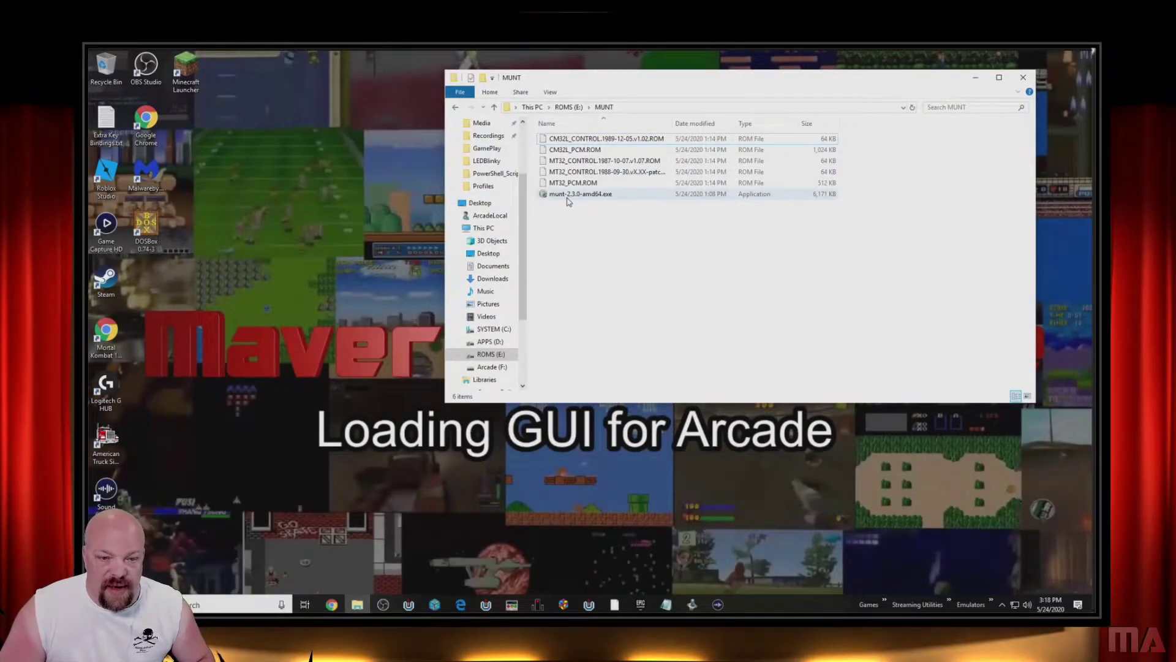
left_click(568, 195)
double_click(610, 198)
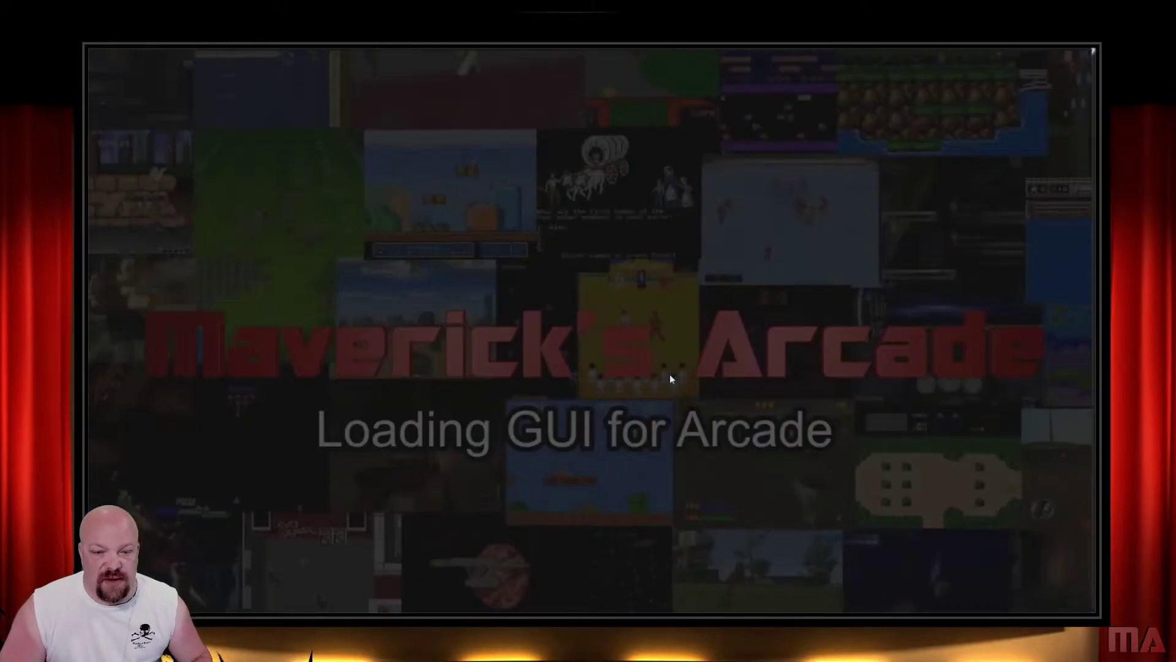
Authorize the Munt installer by entering the administrator account password
type("*")
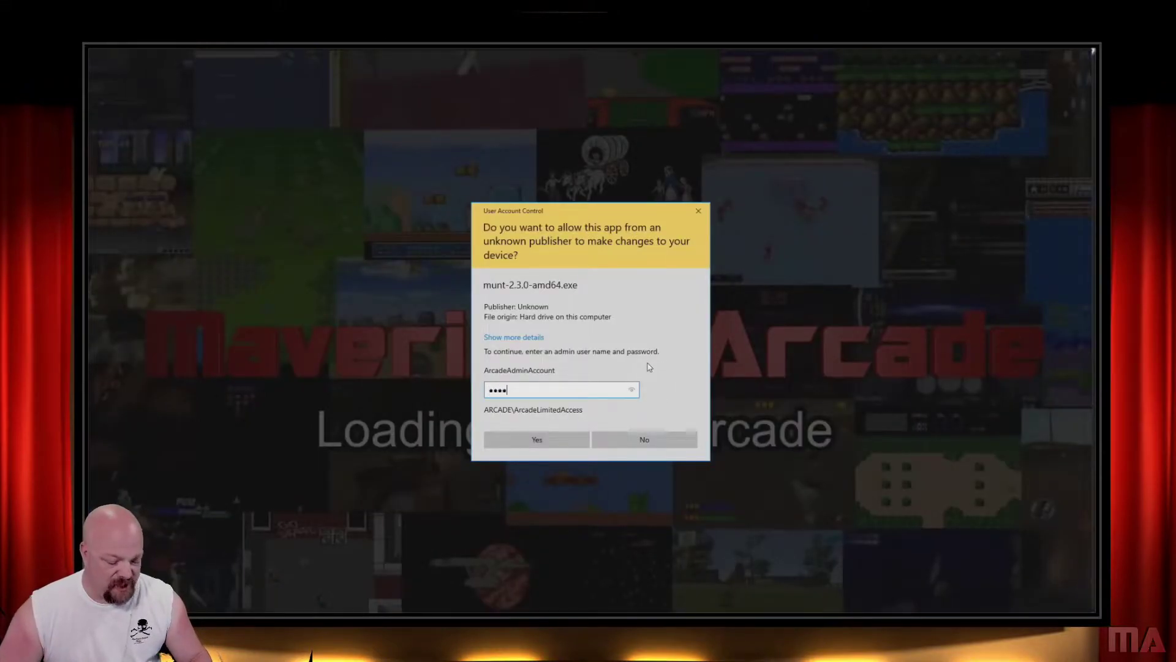
type("***")
key("Return")
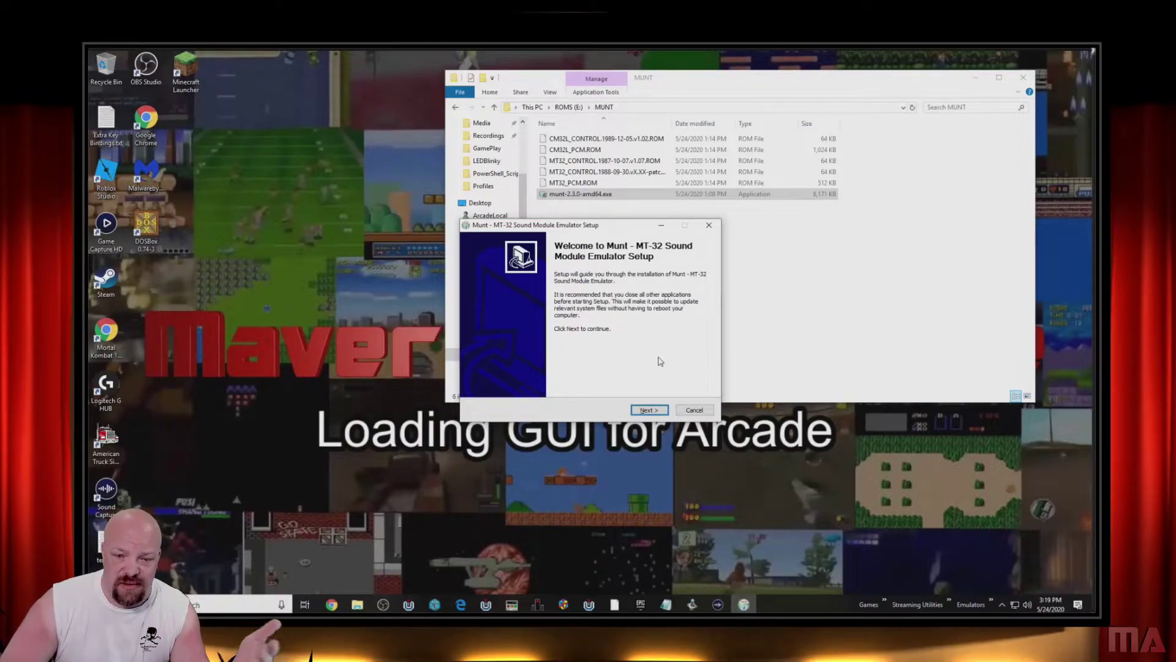
Accept the license, install Munt to the default destination folder, and finish the setup wizard
left_click(649, 410)
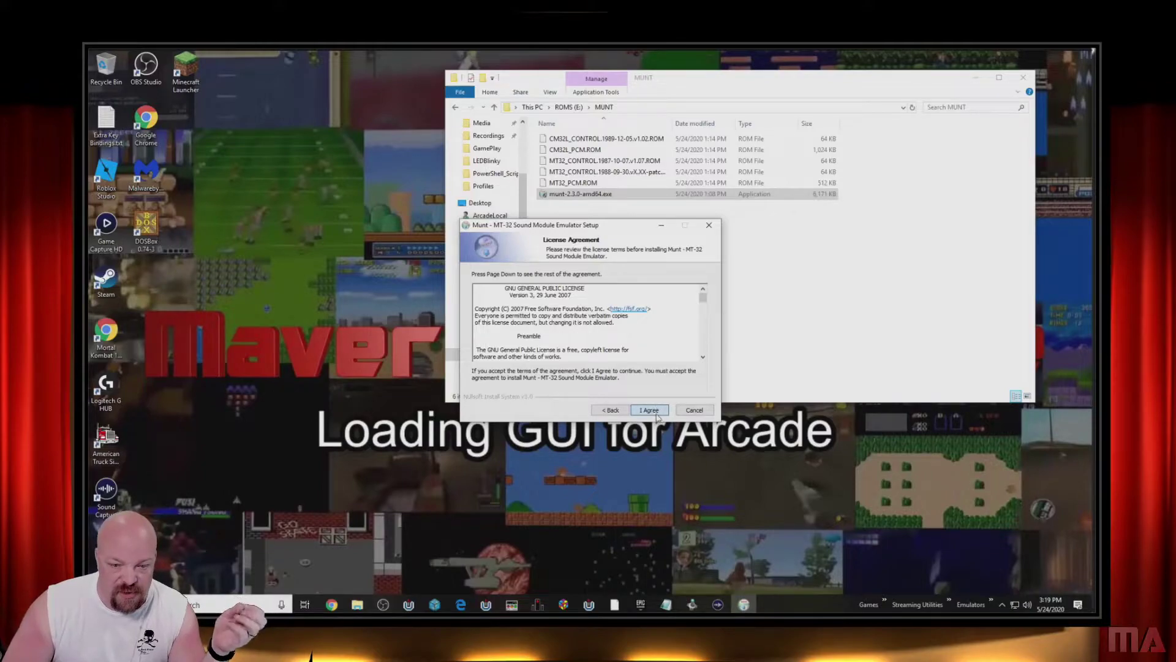
left_click(657, 415)
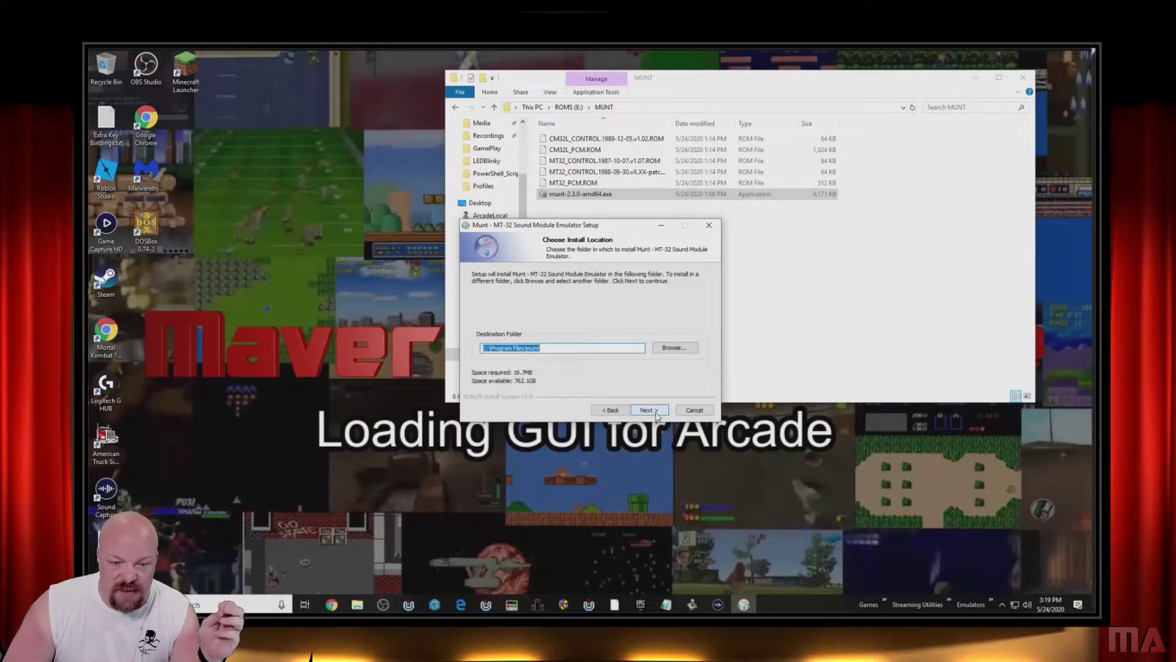
left_click(654, 411)
left_click(655, 411)
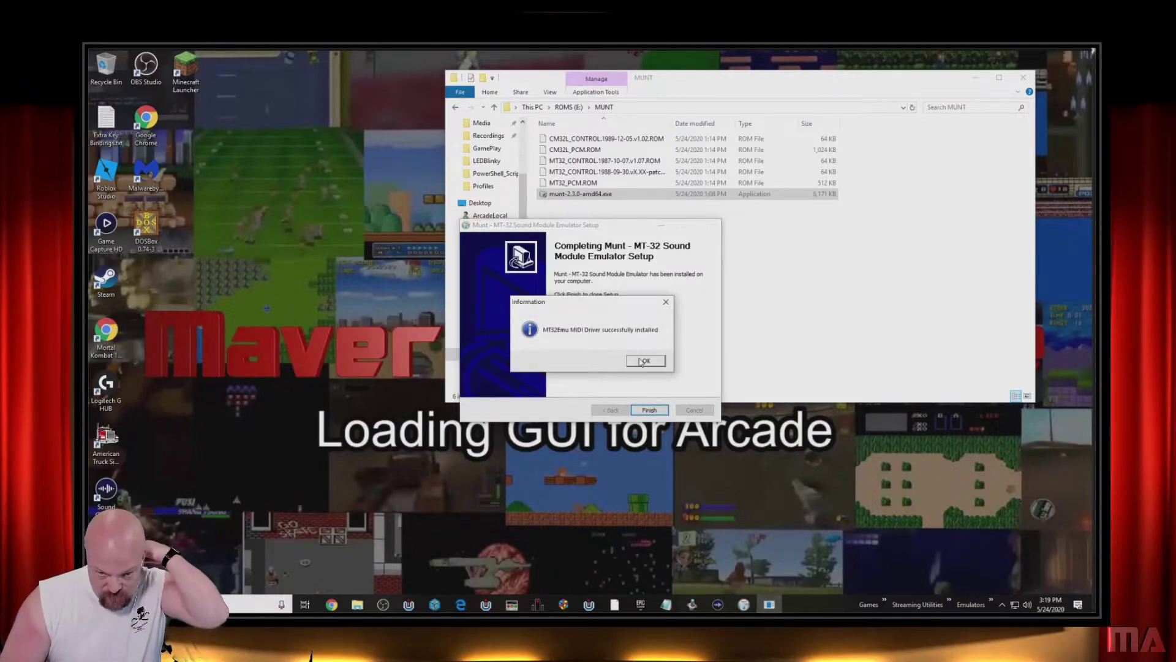
left_click(643, 361)
left_click(650, 410)
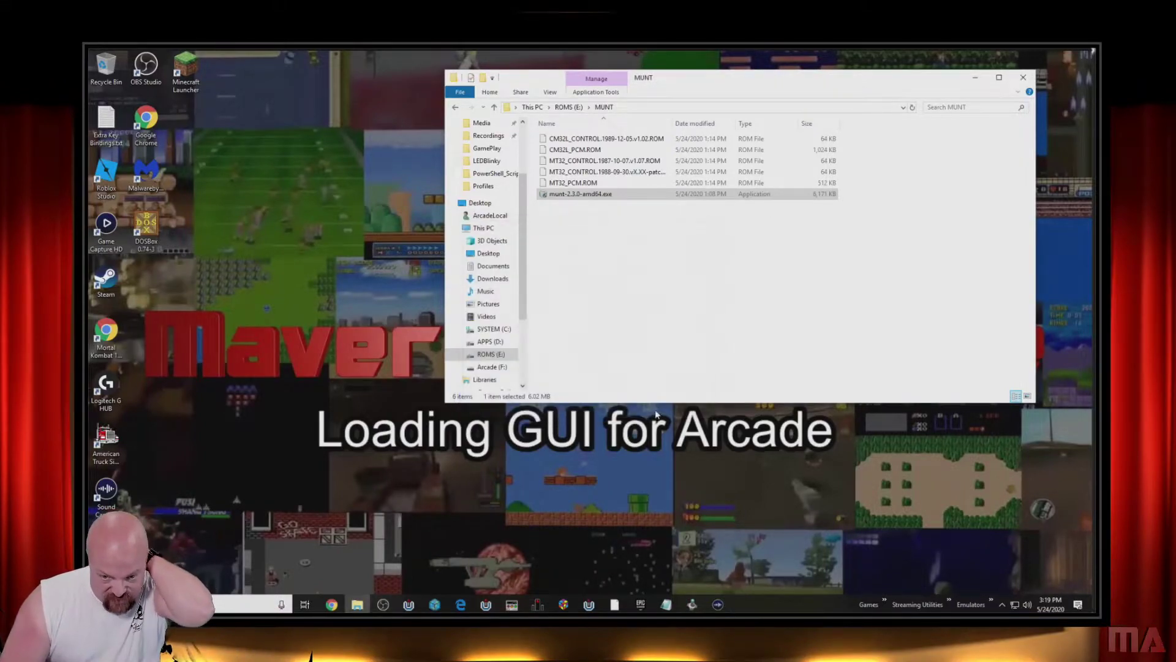
Copy the five ROM files from the MUNT folder and open C:\Program Files\munt
left_click(575, 183)
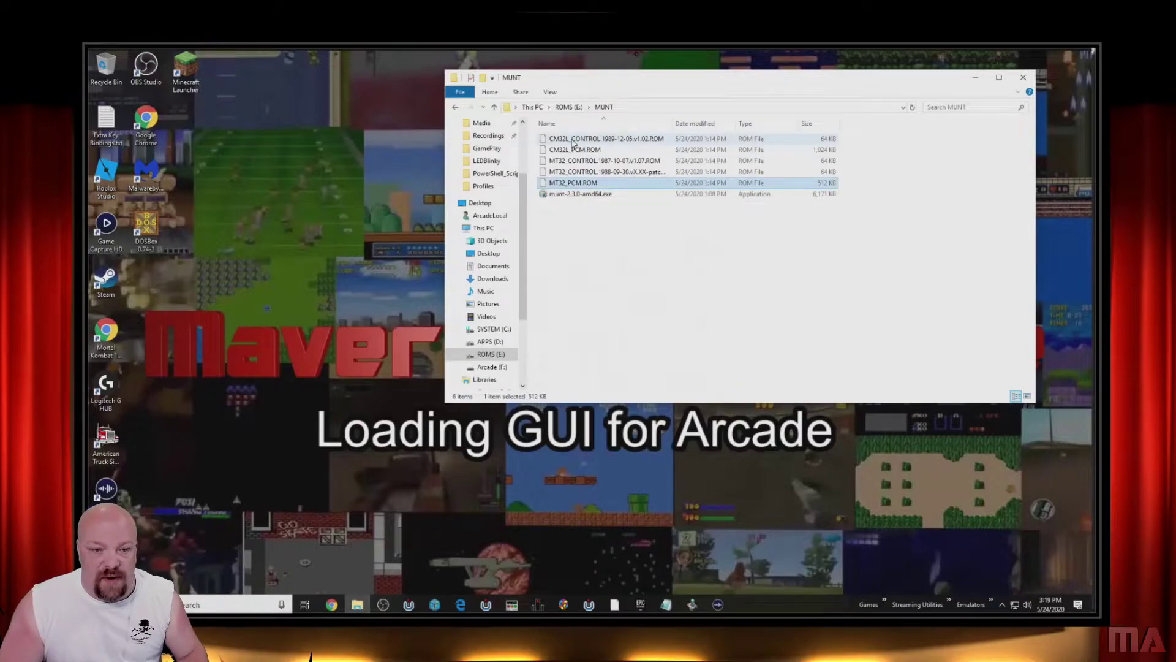
left_click(573, 141, "shift")
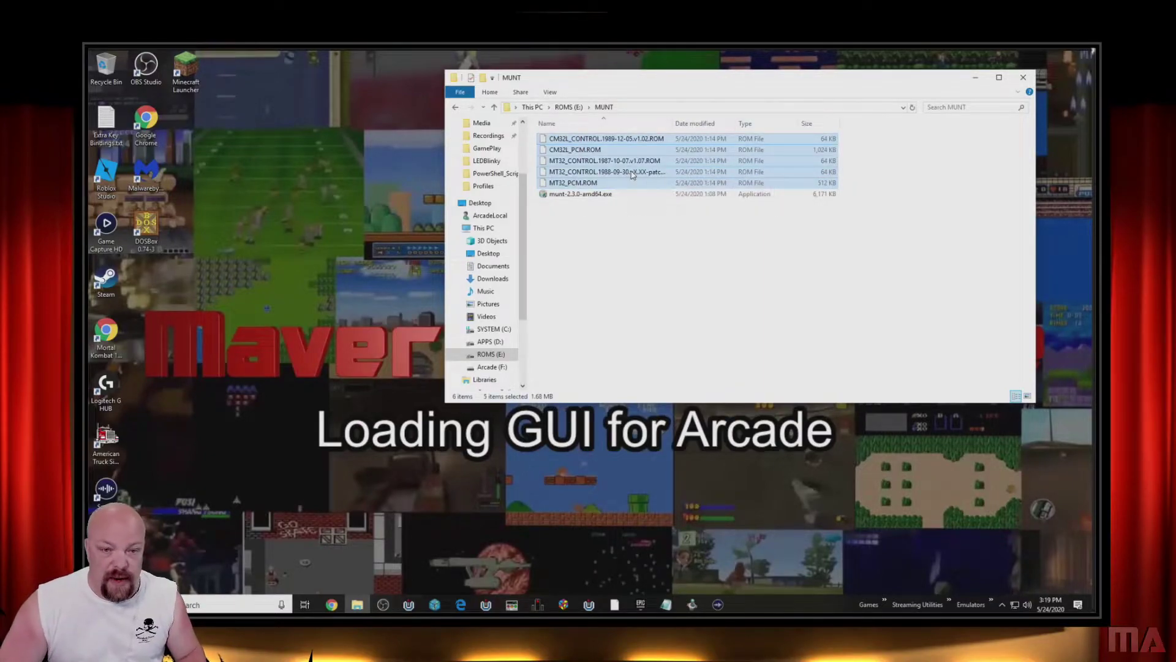
left_click(493, 329)
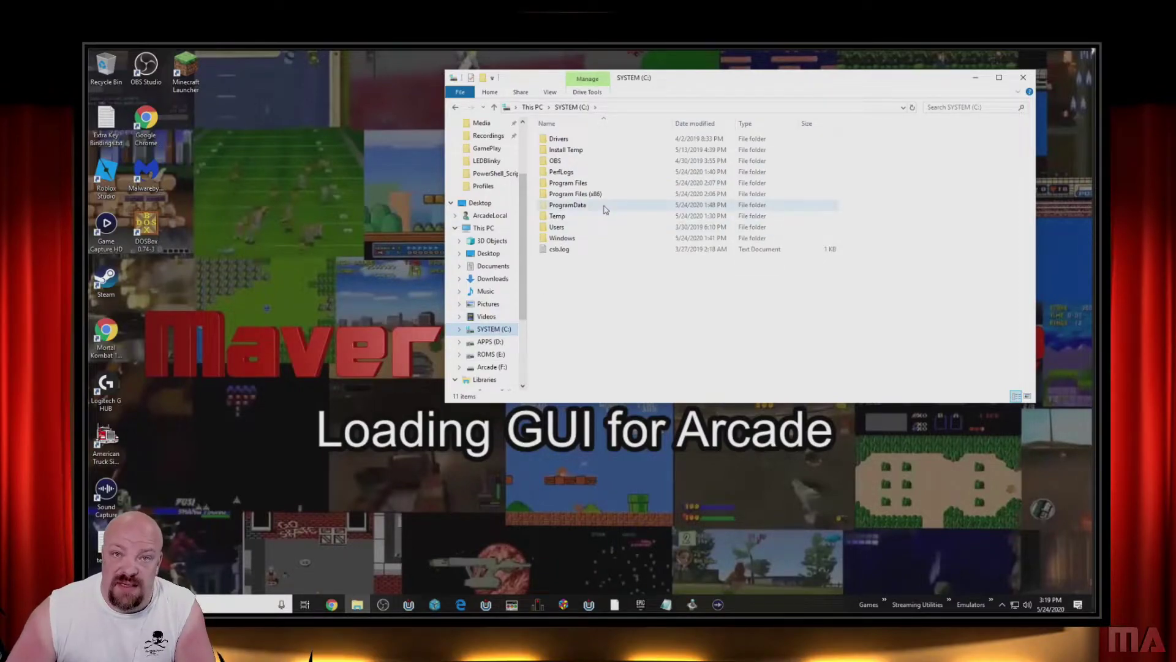
left_click(576, 185)
double_click(576, 186)
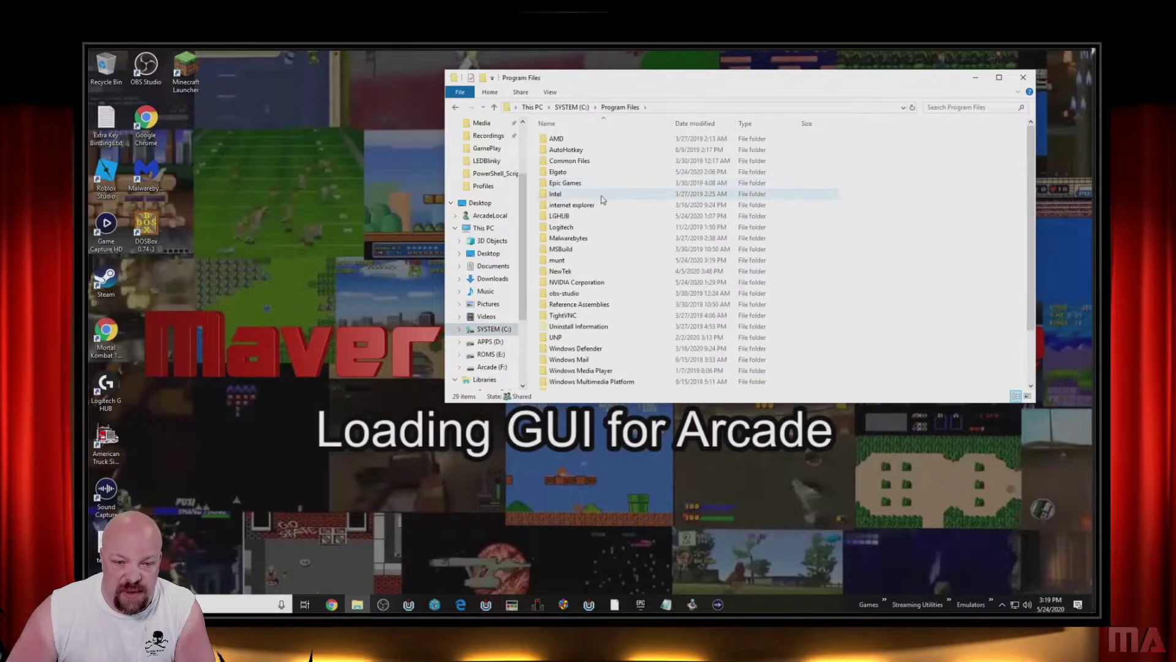
double_click(558, 261)
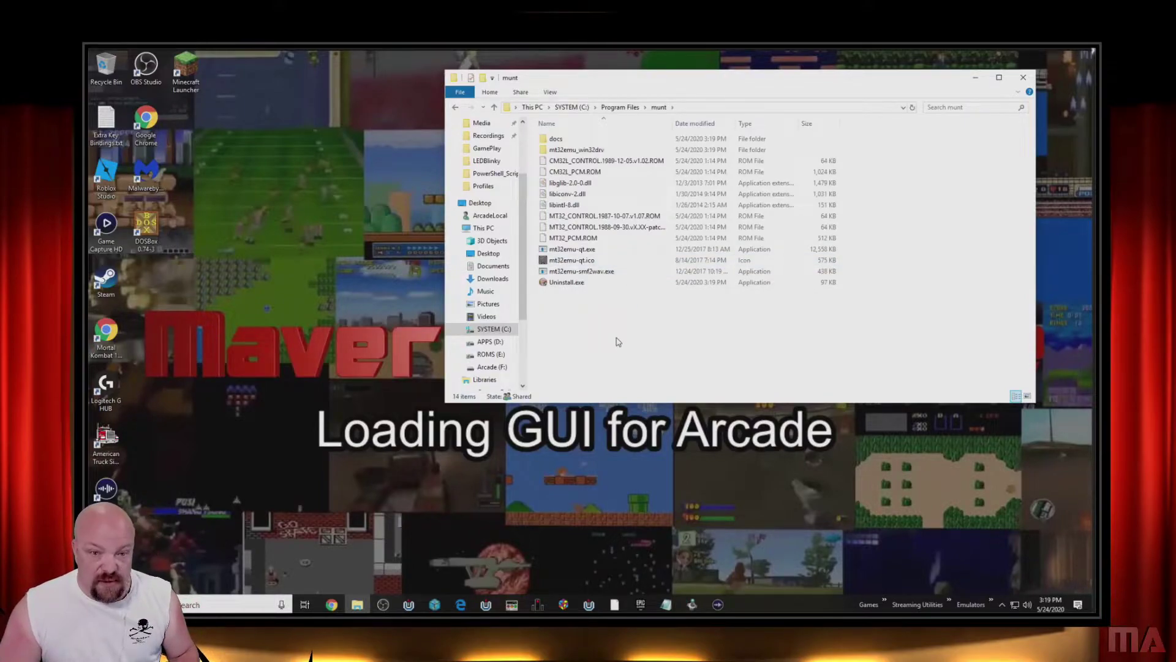
Paste the ROM files into the munt program folder, replacing the same-named files and authorizing with the administrator password
key("ctrl+v")
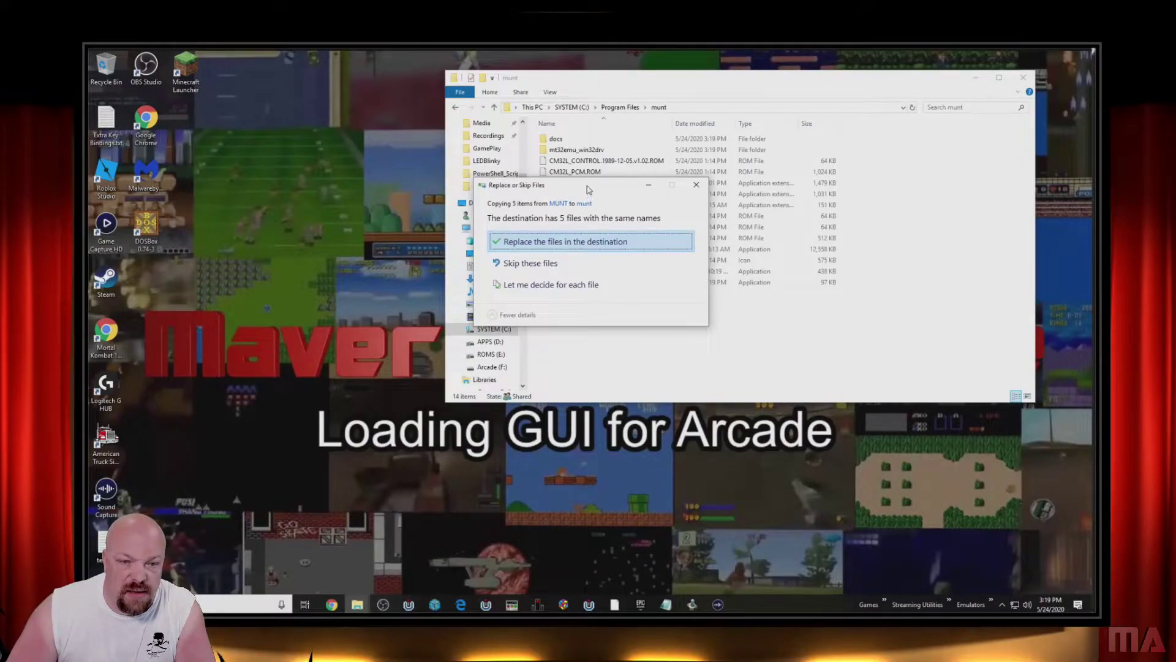
left_click_drag(587, 189, 601, 232)
left_click(607, 287)
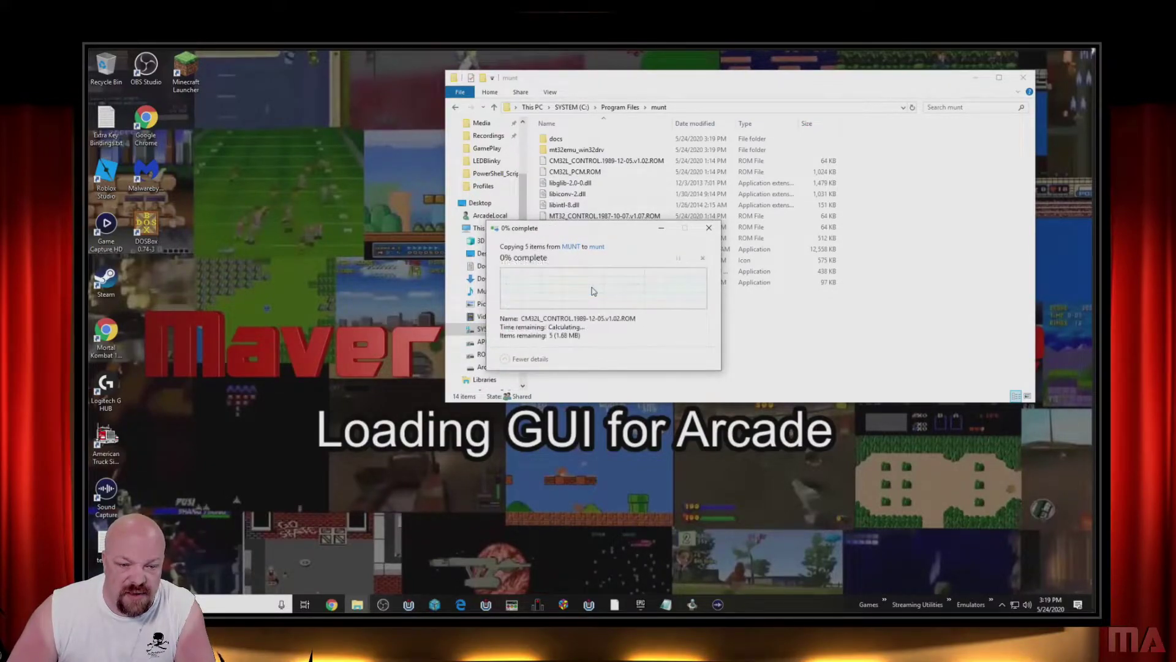
left_click(576, 317)
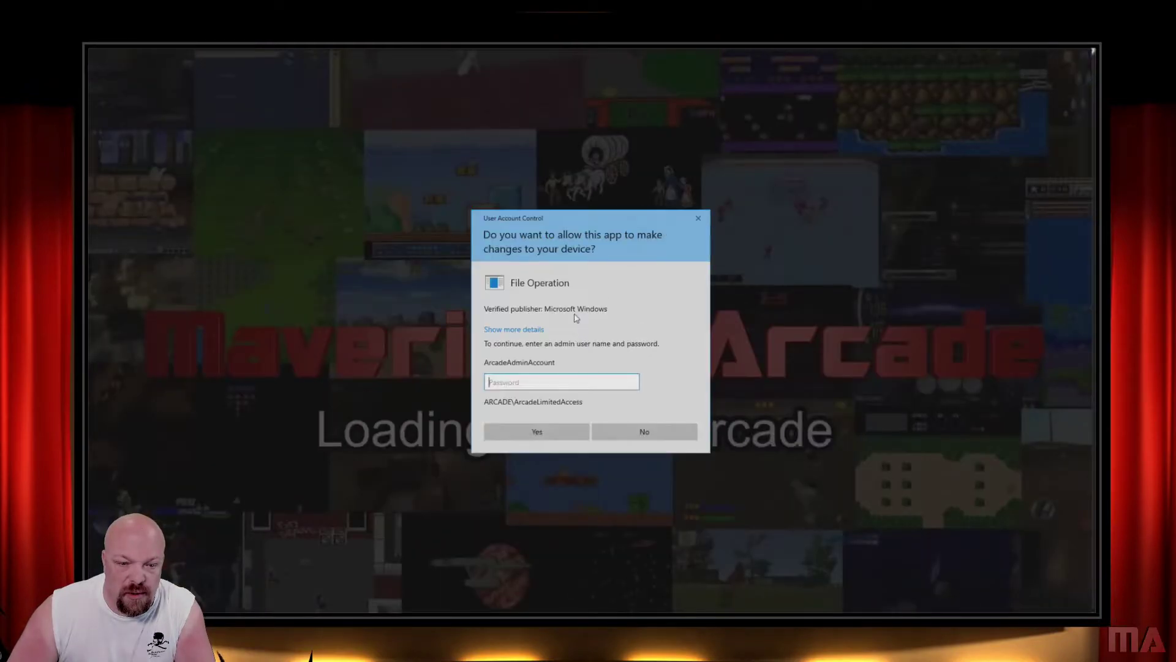
type("*****")
key("Return")
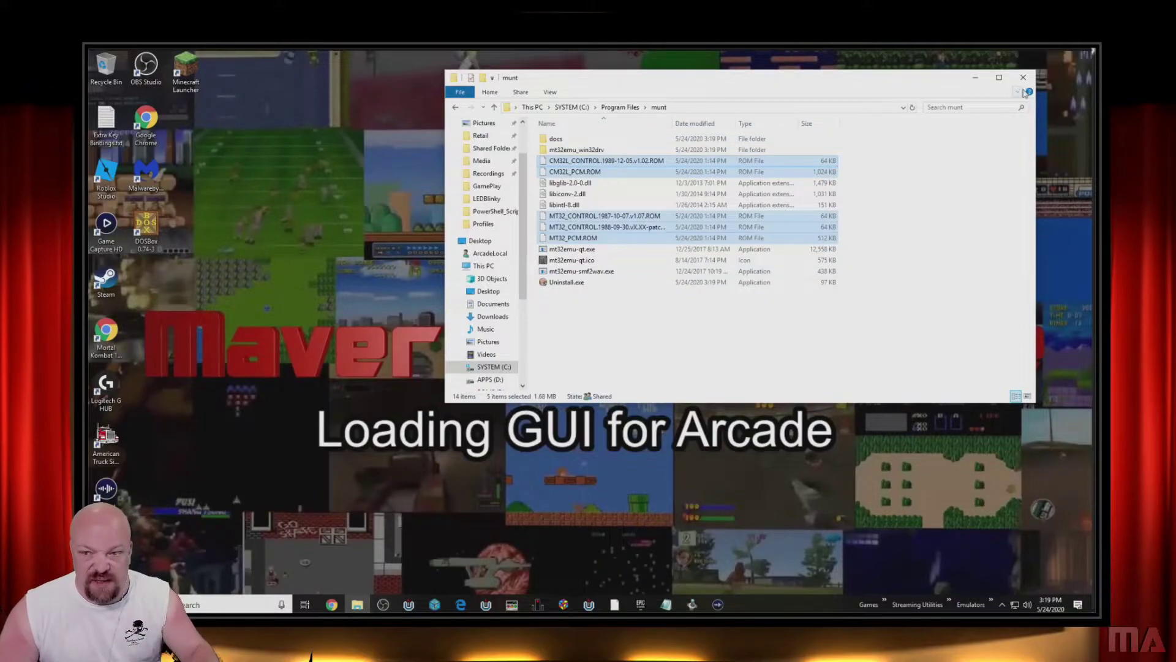
left_click(655, 360)
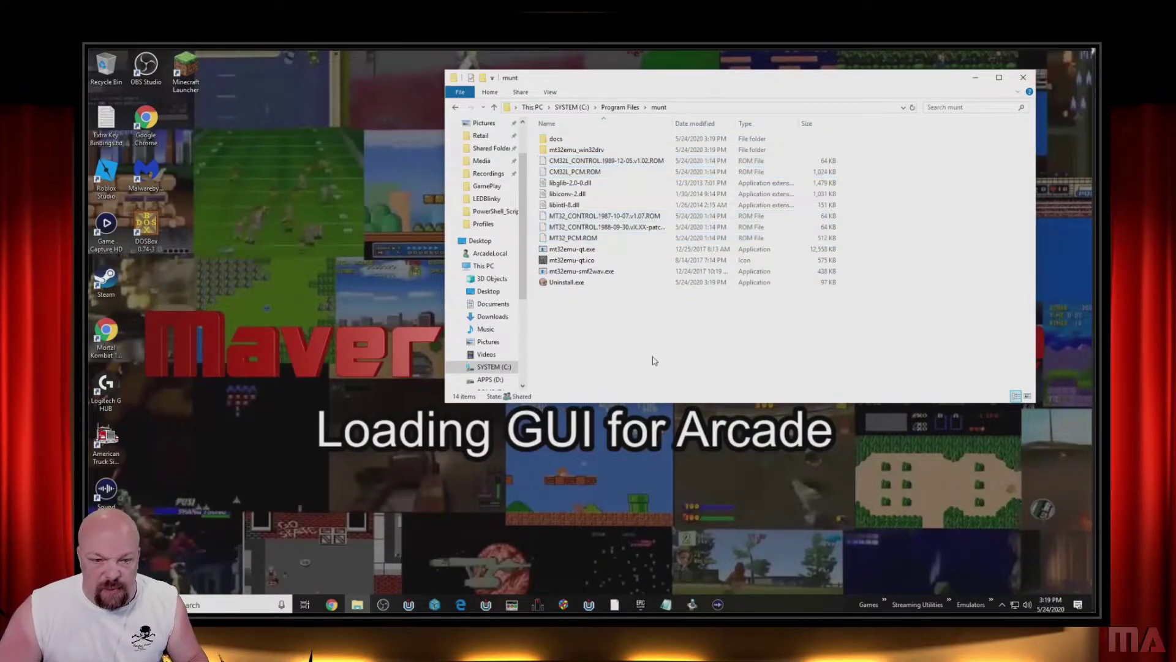
Check the programs in the munt folder and the contents of its mt32emu_win32drv subfolder, and return to munt
left_click(576, 250)
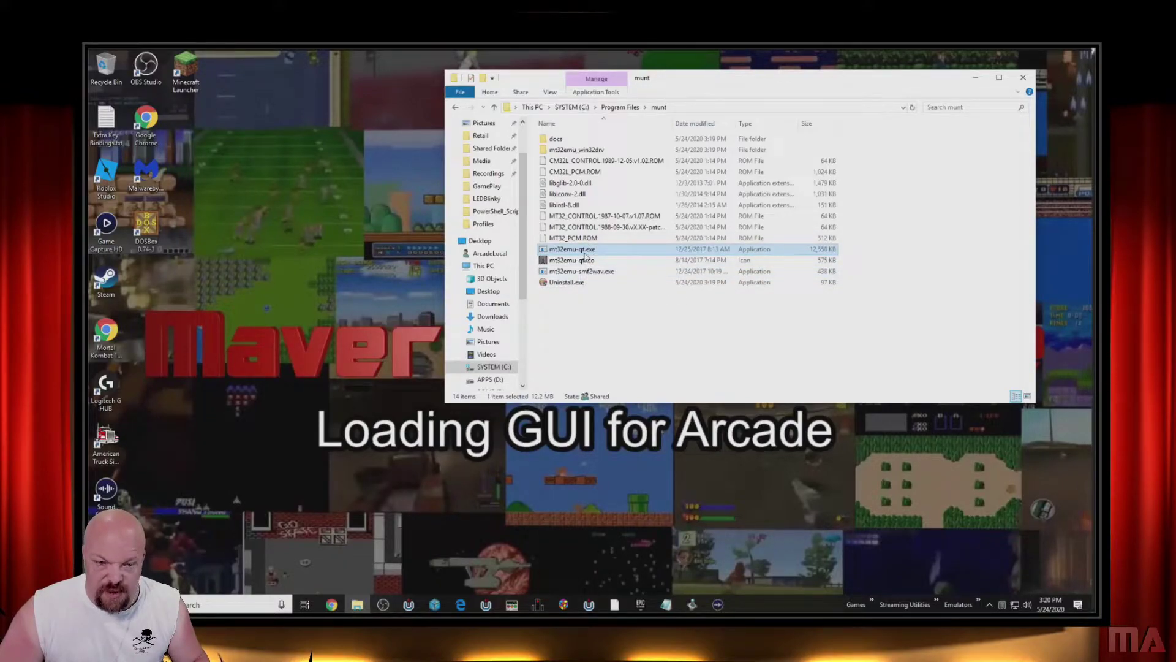
double_click(631, 271)
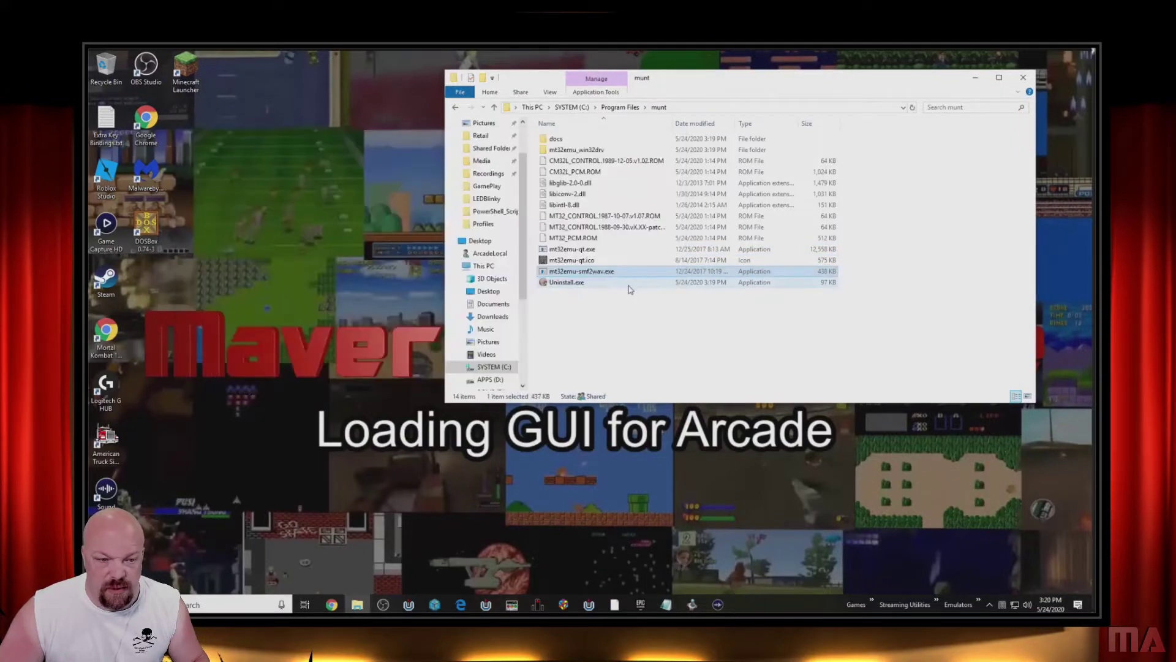
left_click(603, 249)
key("alt")
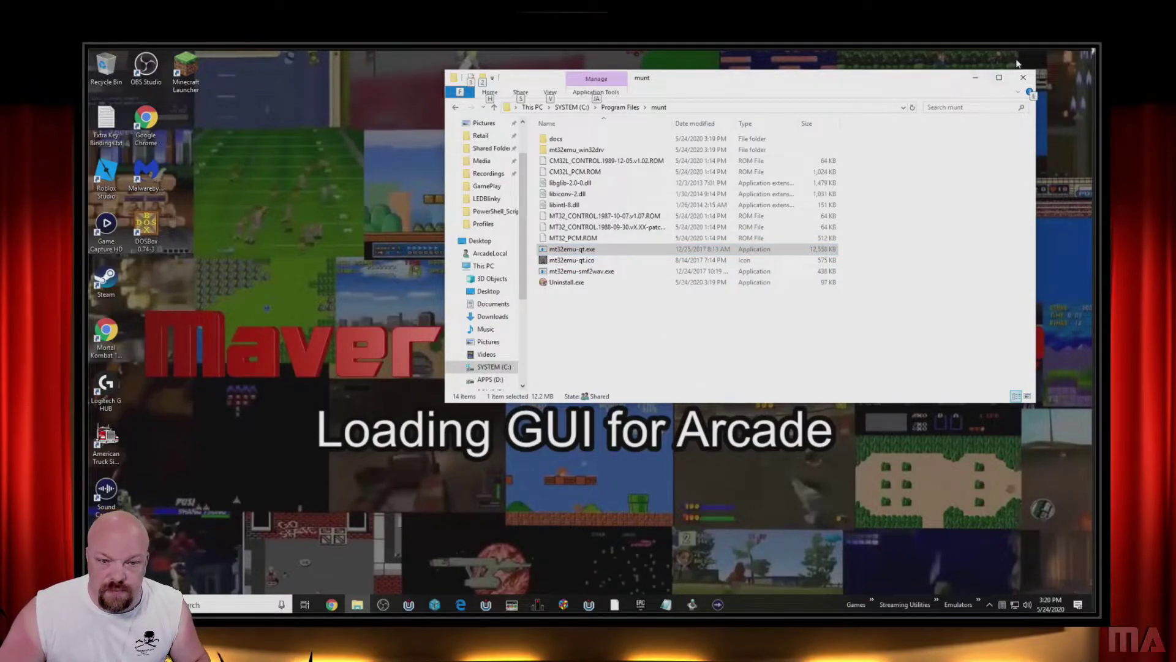
double_click(607, 152)
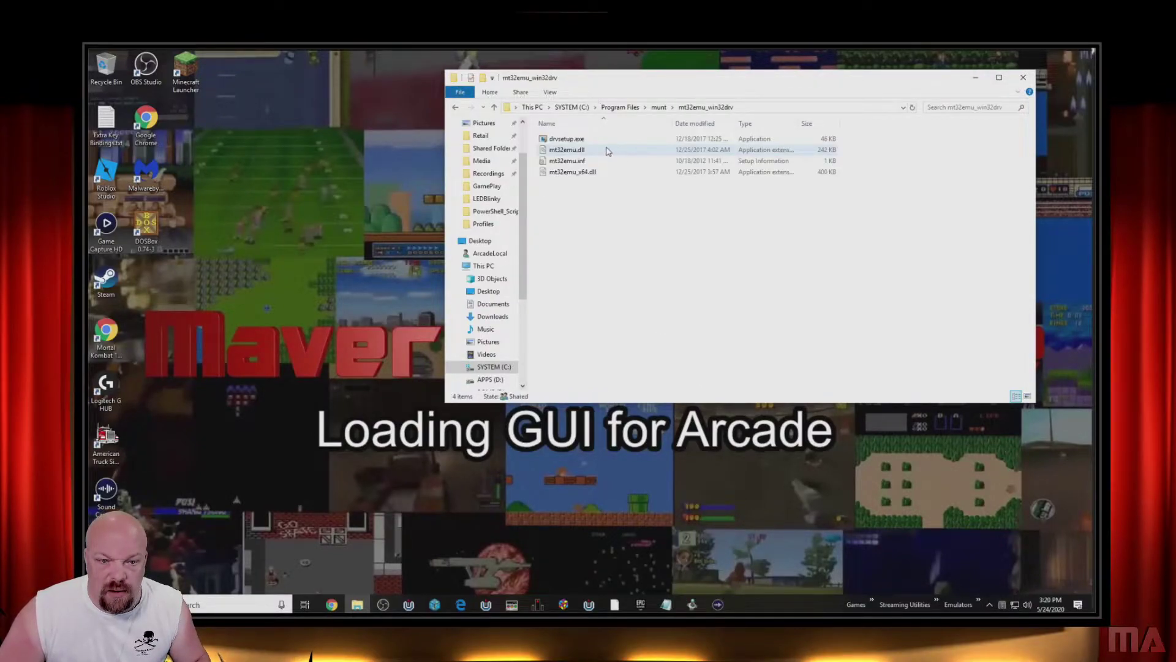
left_click(658, 107)
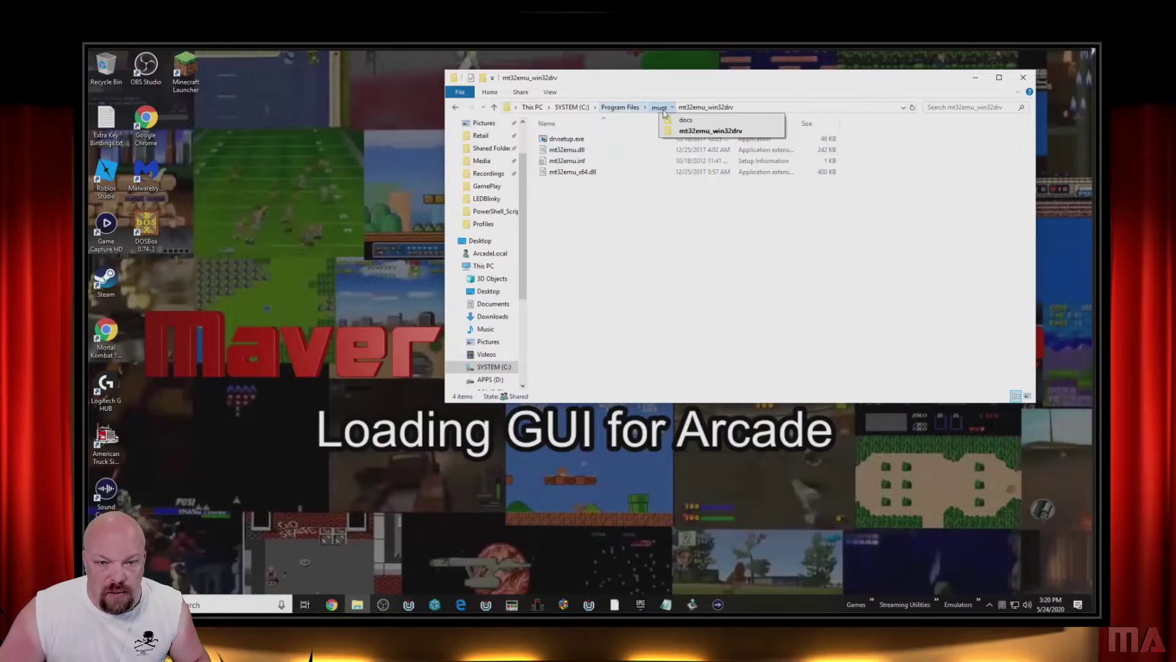
Run mt32emu-qt.exe and bring up the Munt MT-32 emulator window from the notification area
left_click(597, 250)
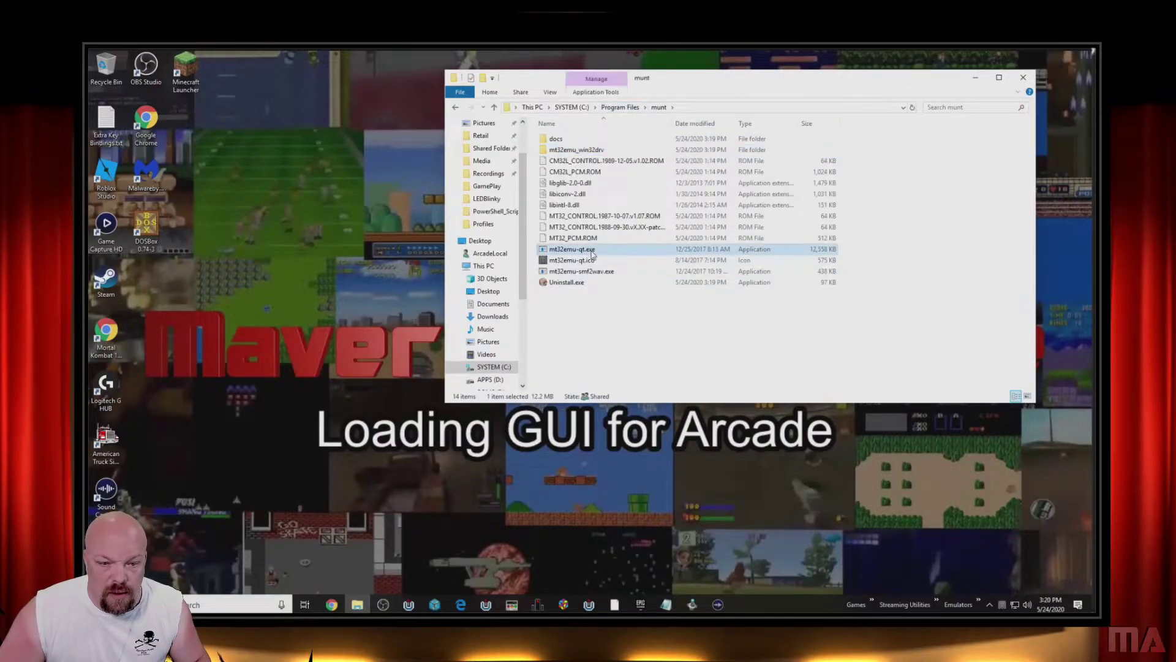
double_click(610, 252)
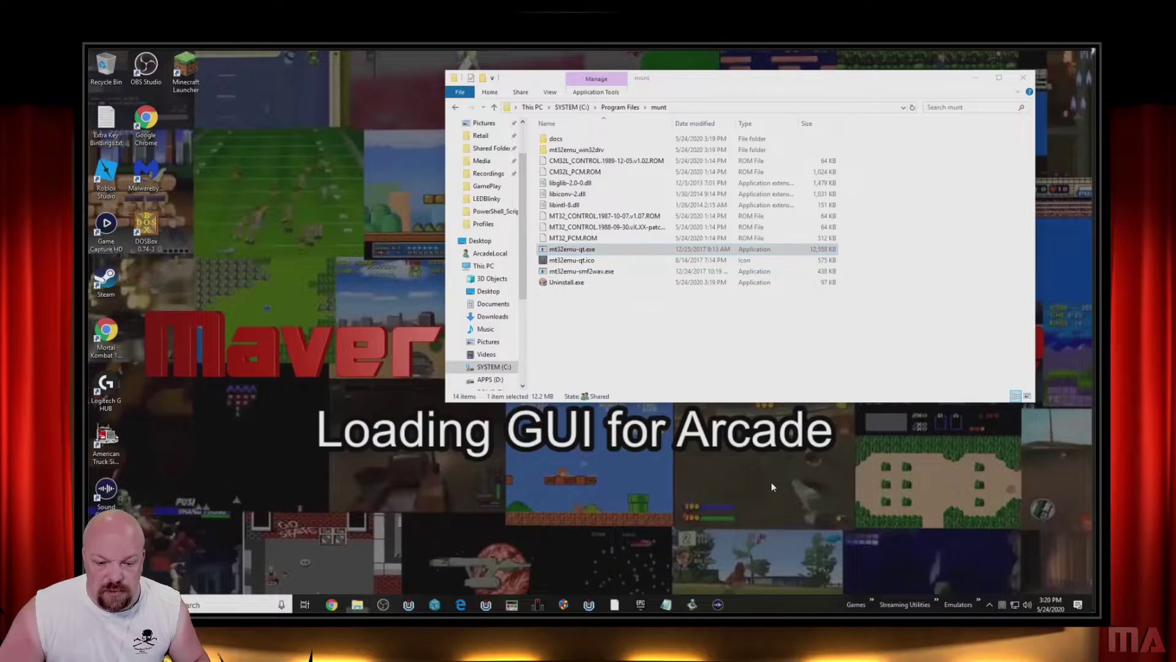
left_click(989, 604)
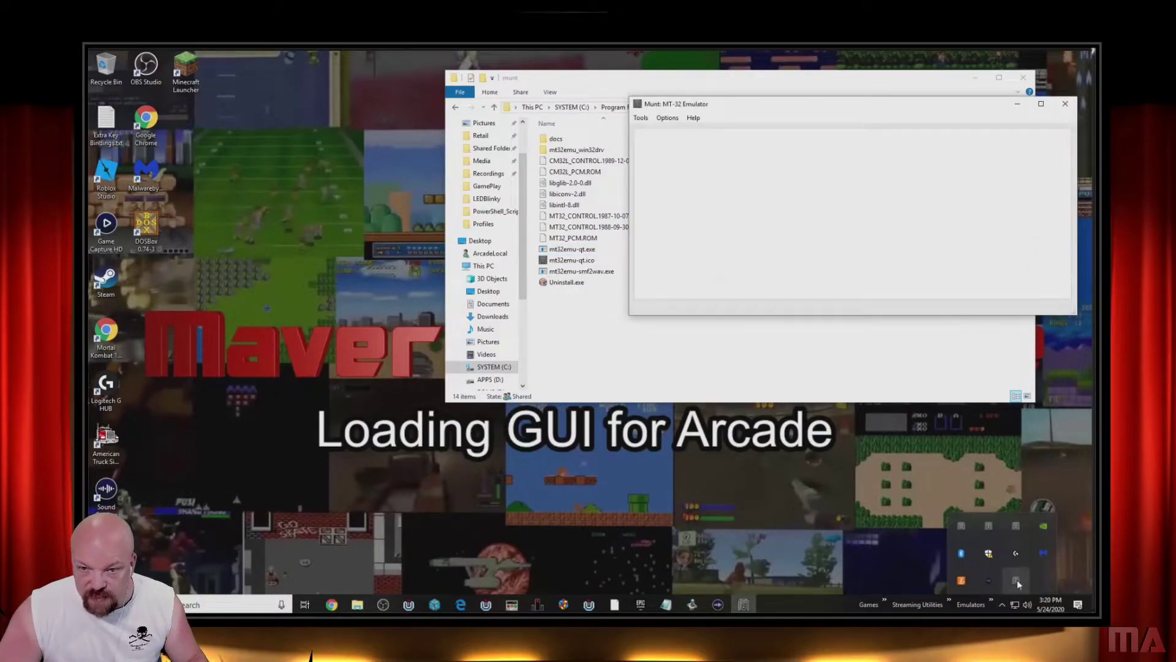
Close the munt folder window, review the ROM configuration of the Munt MT-32 Emulator and accept the CM32L control and PCM ROMs
left_click(947, 85)
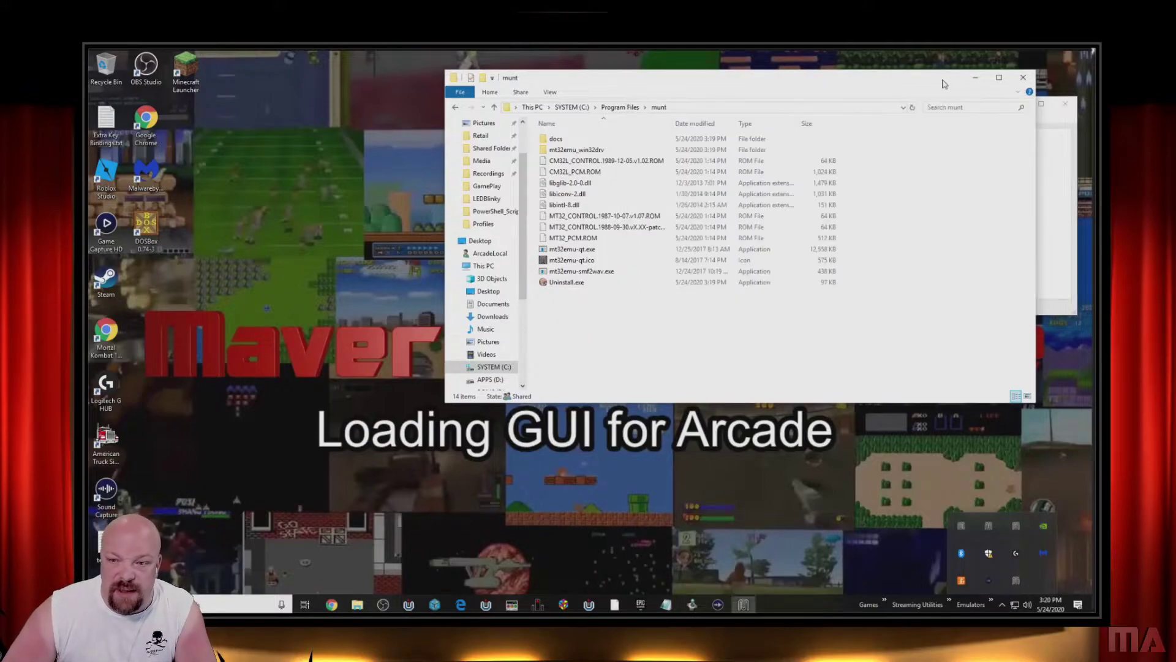
left_click(1023, 78)
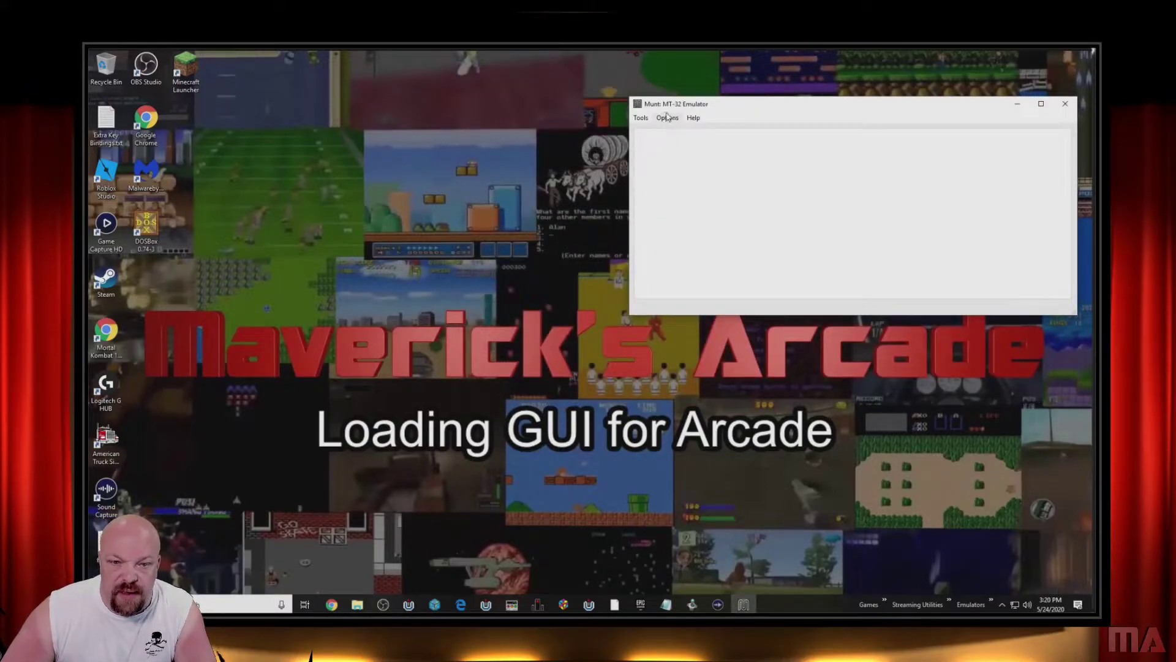
left_click(669, 121)
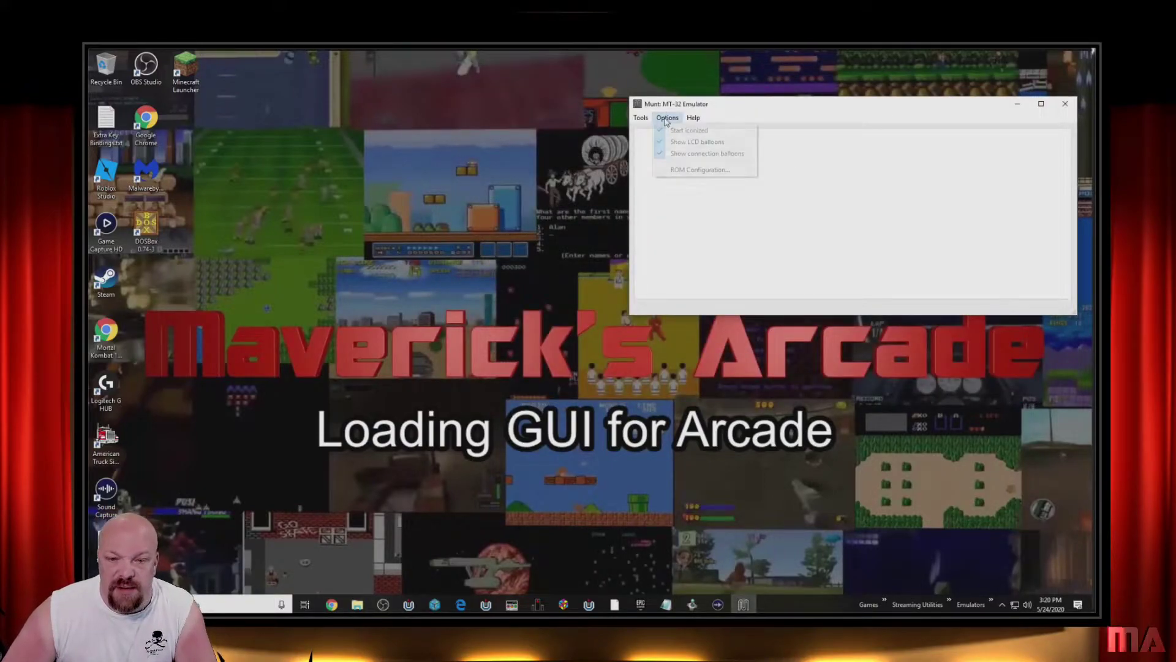
left_click(696, 172)
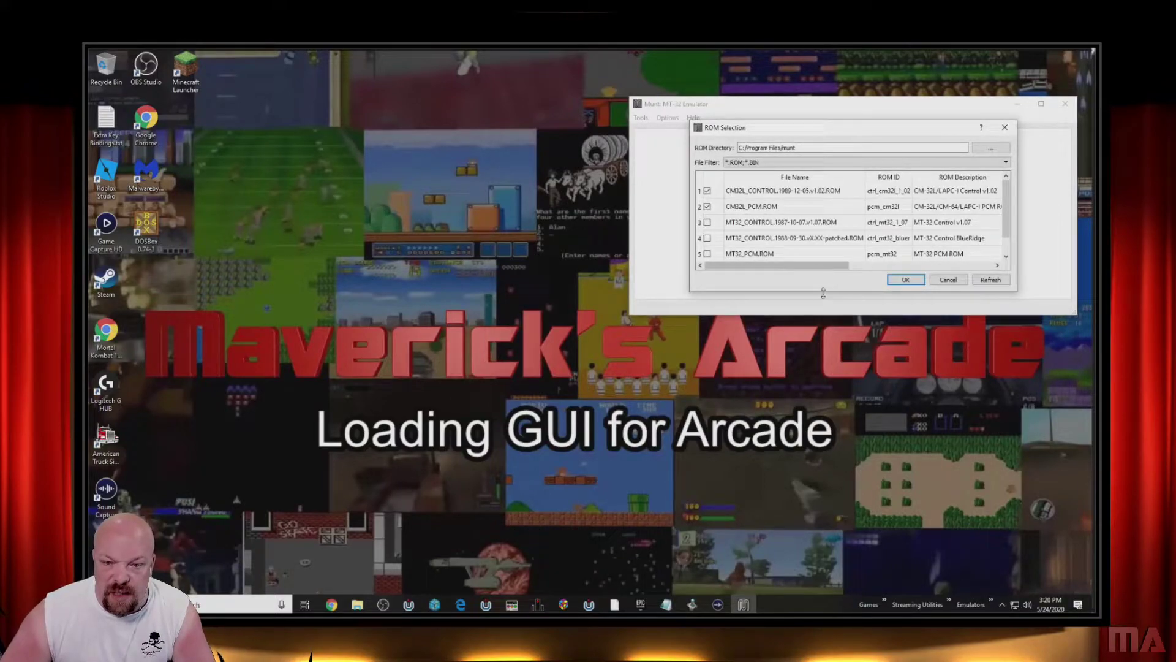
left_click_drag(825, 294, 826, 512)
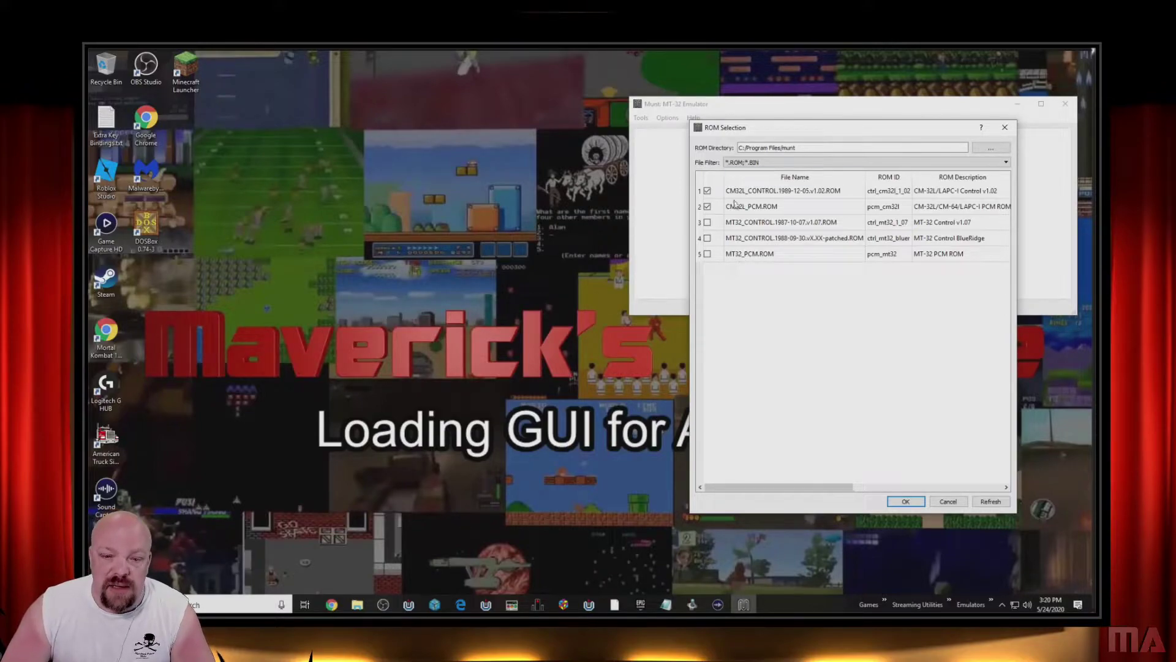
left_click(916, 502)
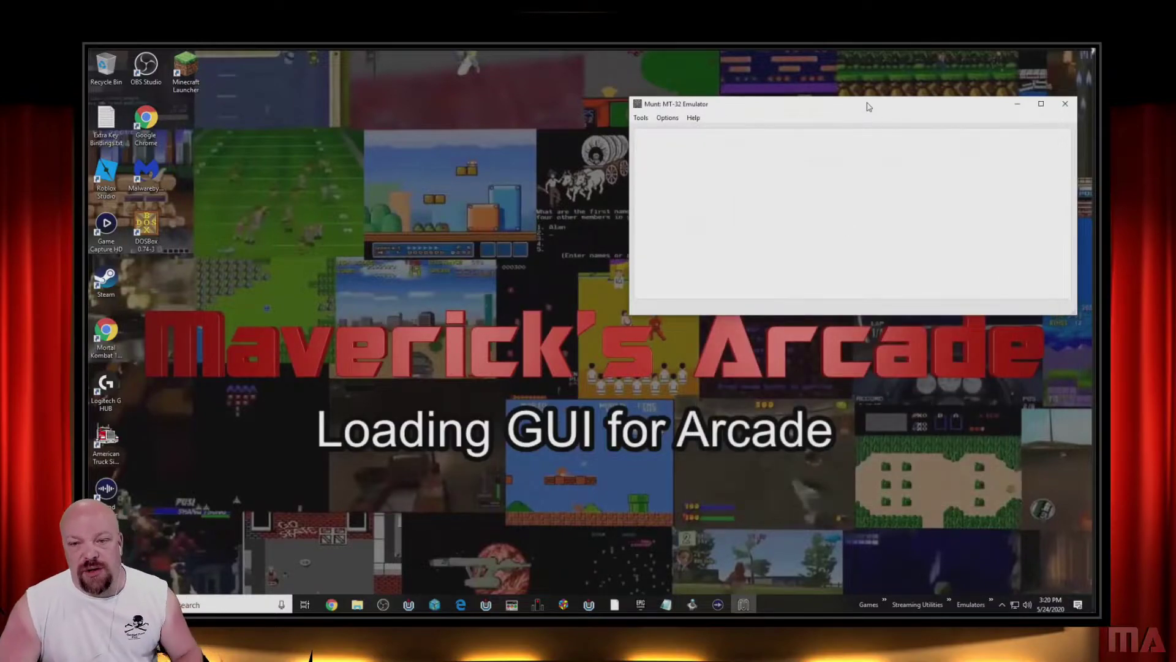
left_click_drag(869, 106, 879, 76)
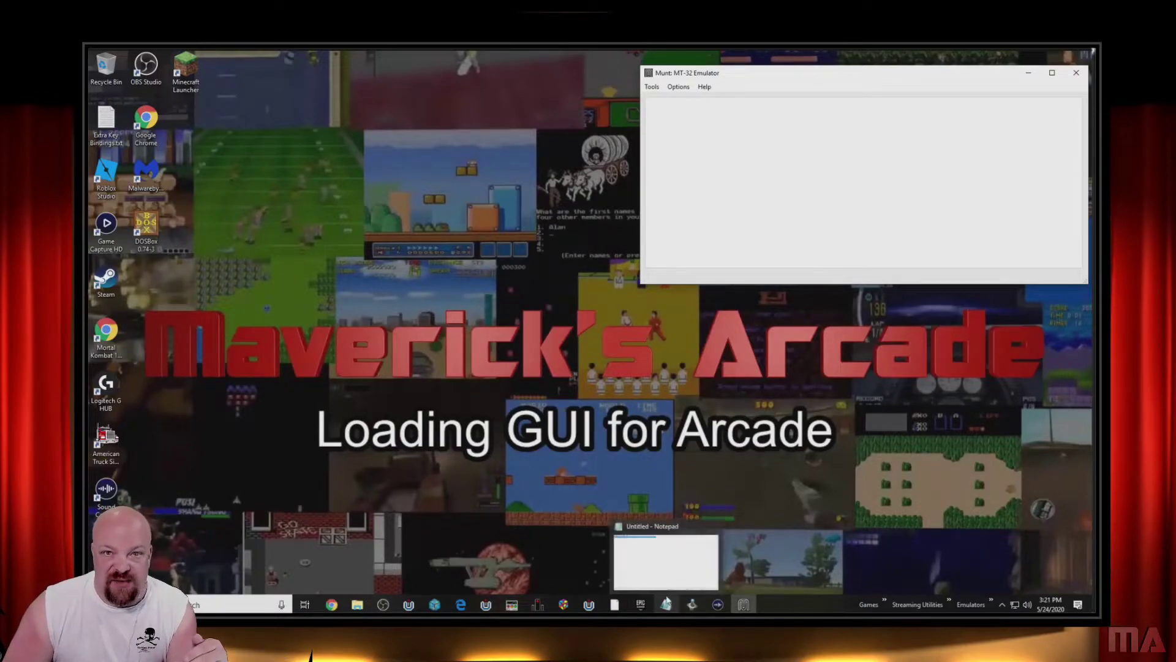
Go to %appdata% in a new File Explorer window and switch from there to the DOSBox folder under AppData\Local
left_click(358, 605)
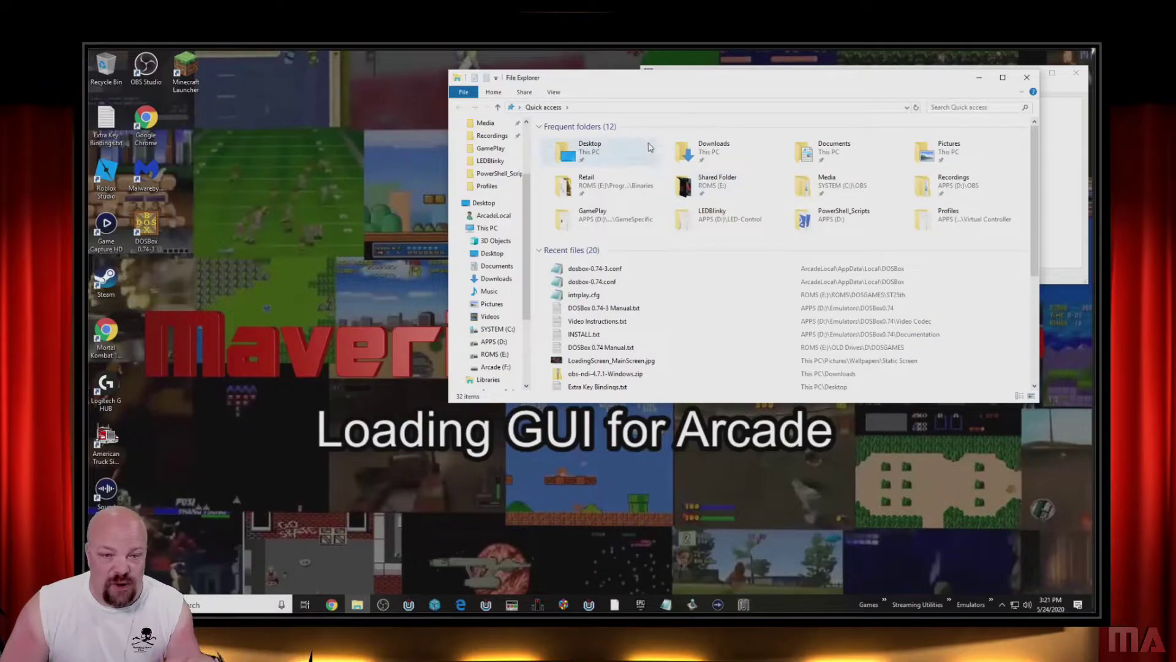
left_click(657, 107)
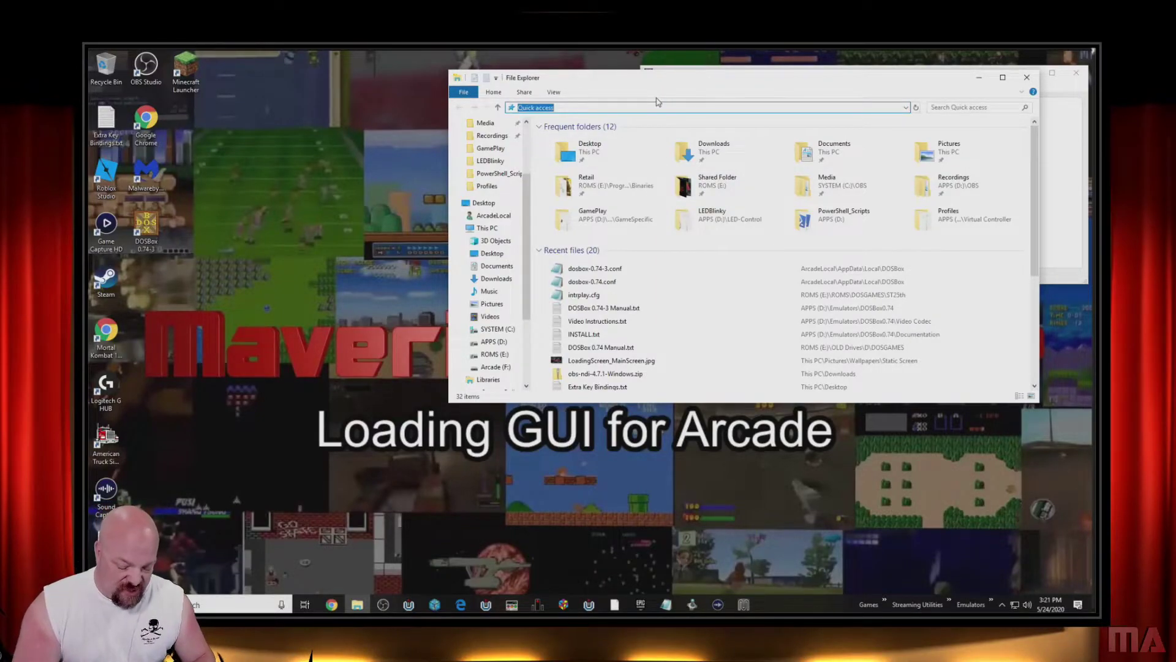
type("%appdata%")
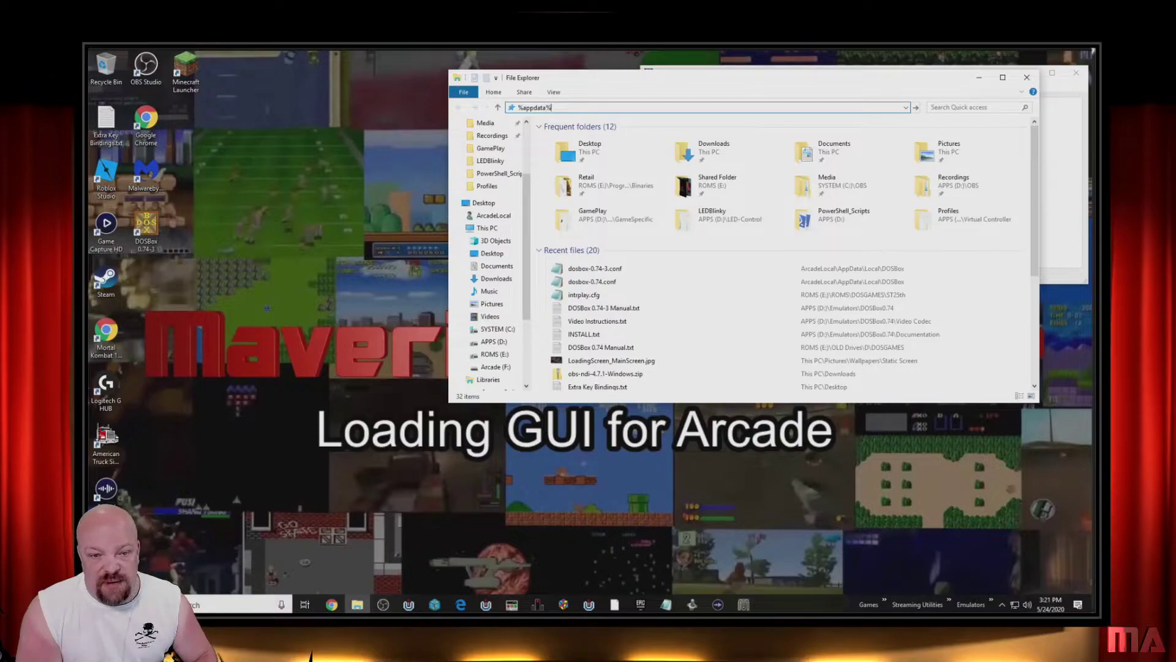
key("Return")
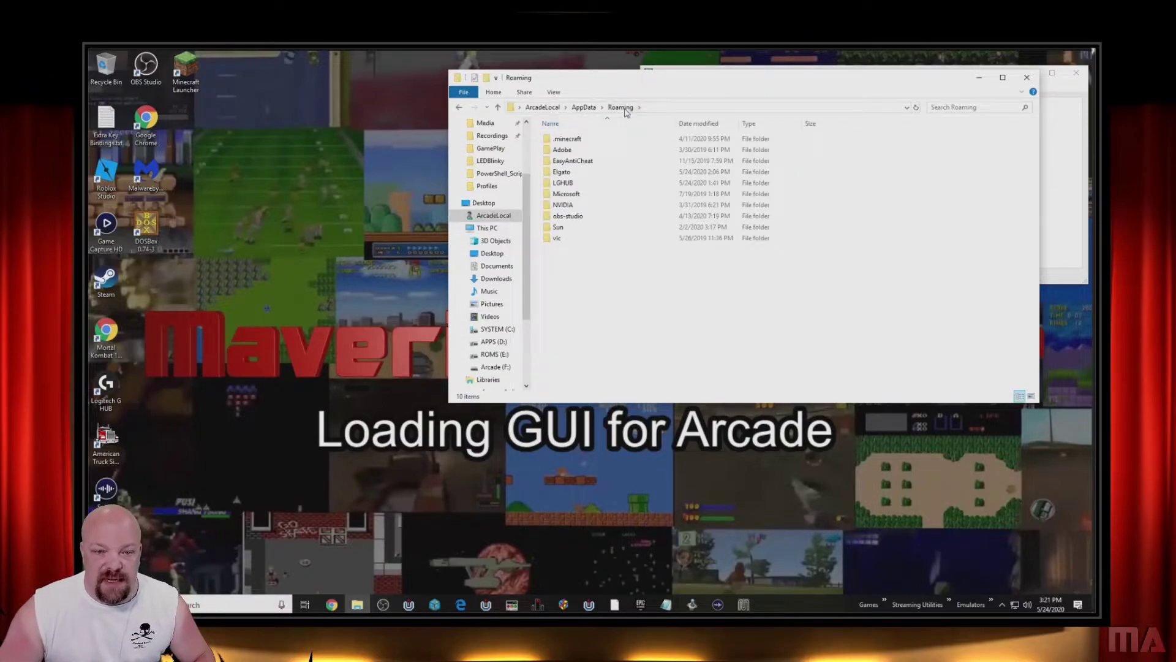
left_click(583, 109)
double_click(561, 139)
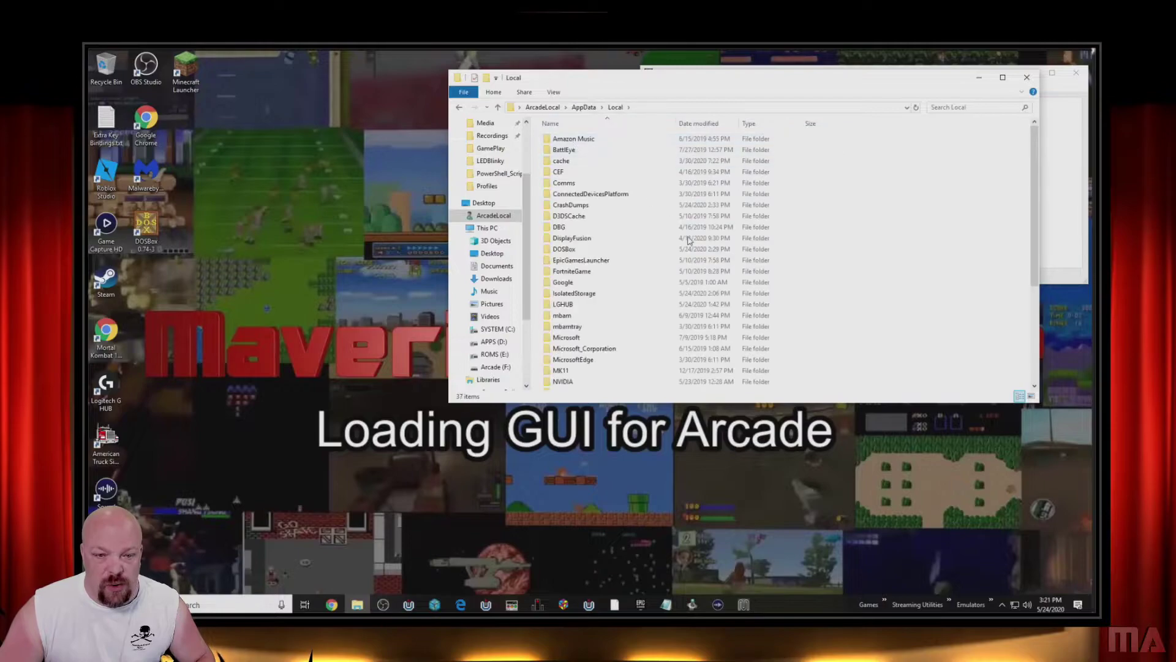
double_click(593, 250)
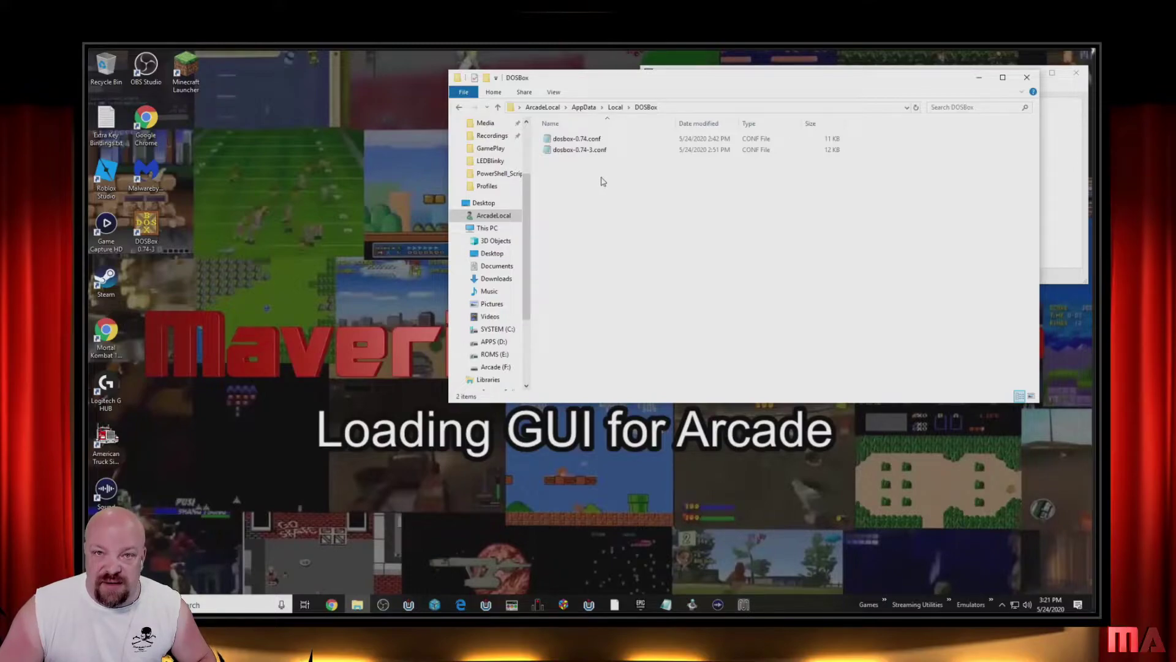
In dosbox-0.74-3.conf, set midiconfig to 1 in the [midi] section, save the file and close it
left_click(584, 141)
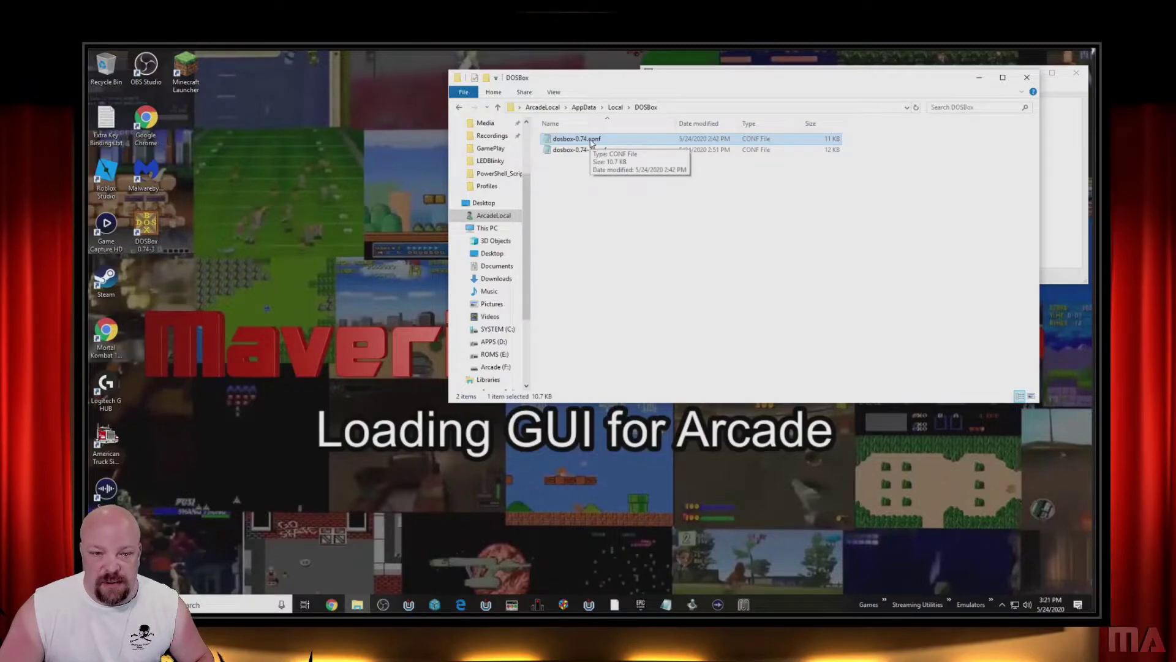
left_click(599, 151)
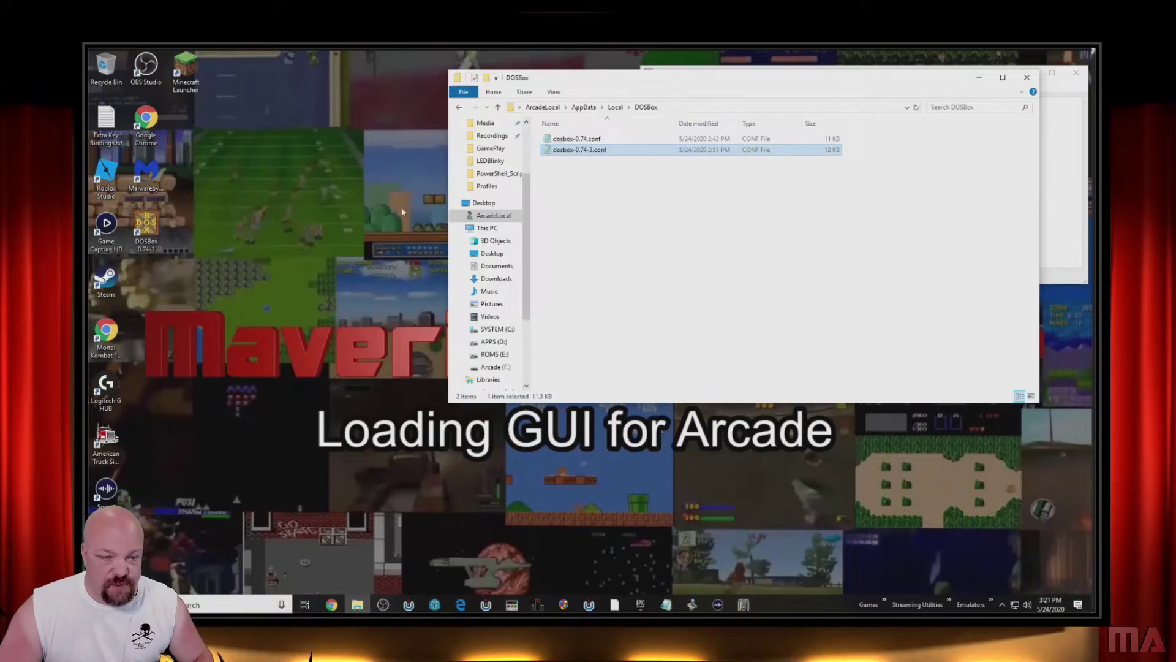
double_click(585, 151)
scroll(385, 466, "down", 8)
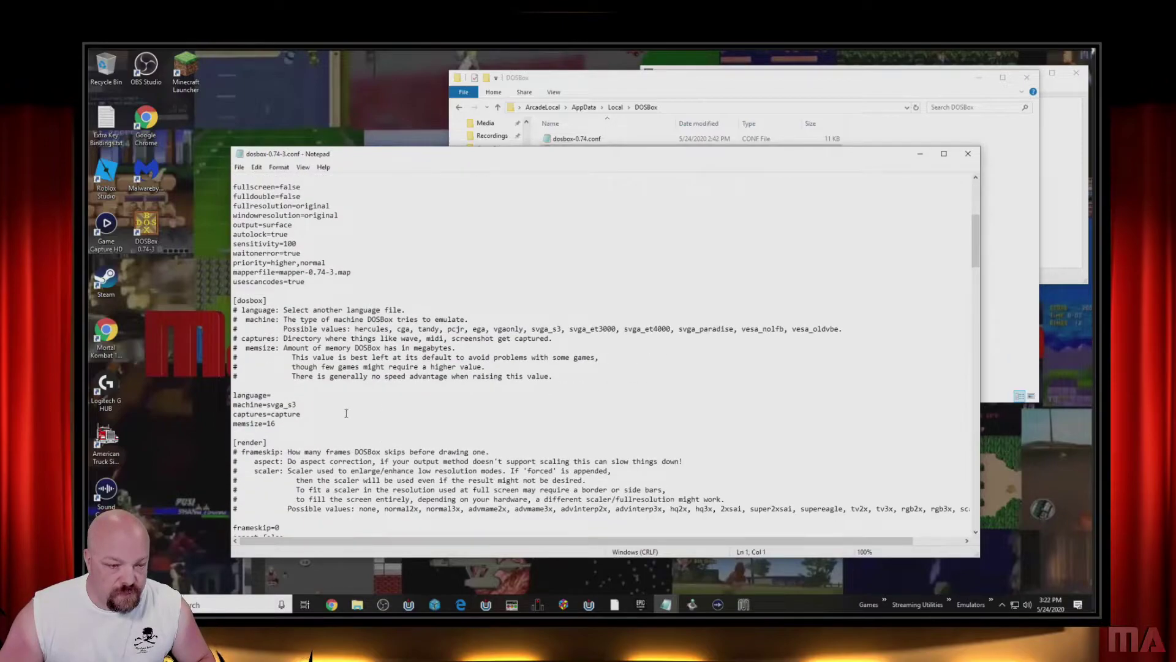
scroll(307, 257, "down", 9)
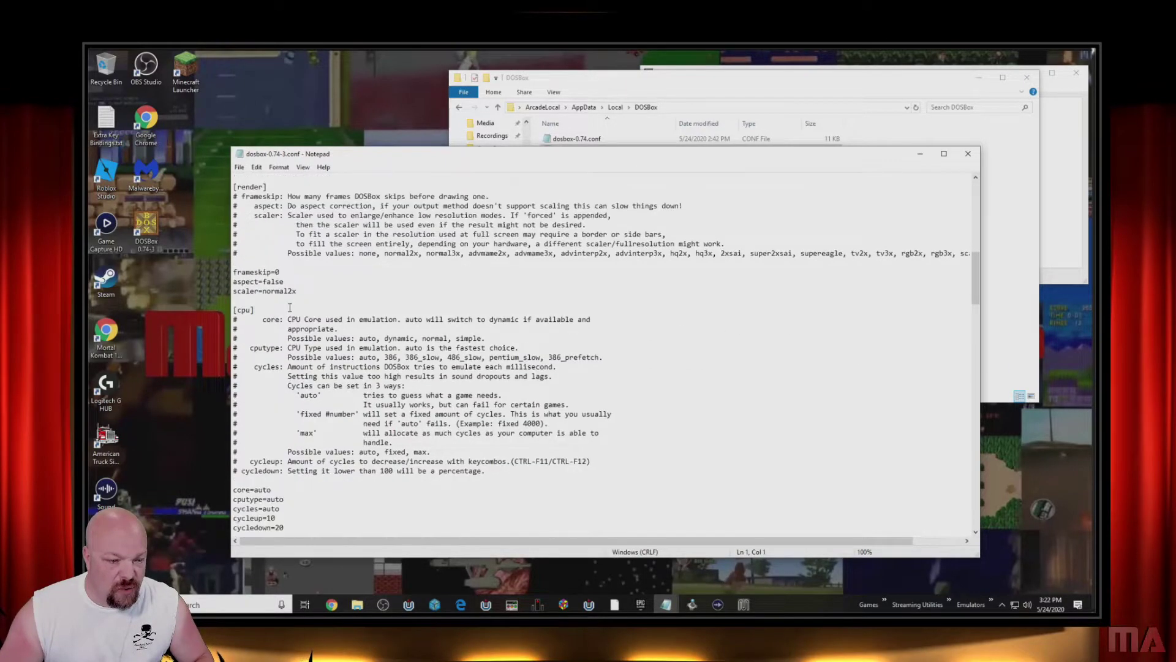
scroll(289, 309, "down", 11)
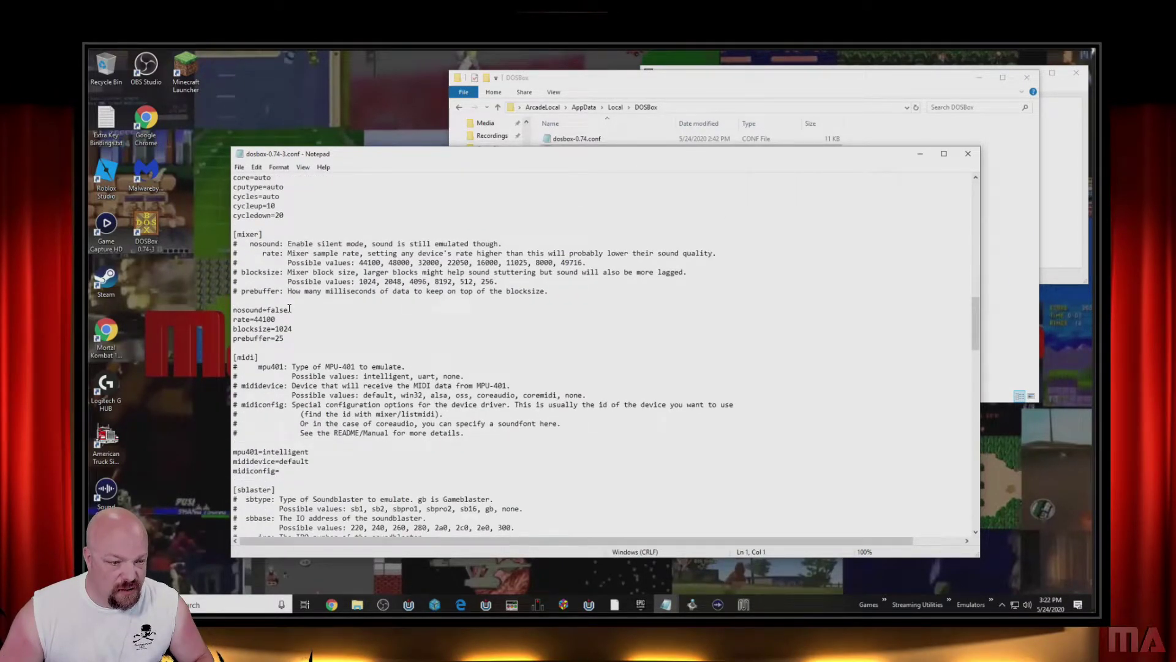
scroll(289, 309, "down", 6)
left_click(299, 301)
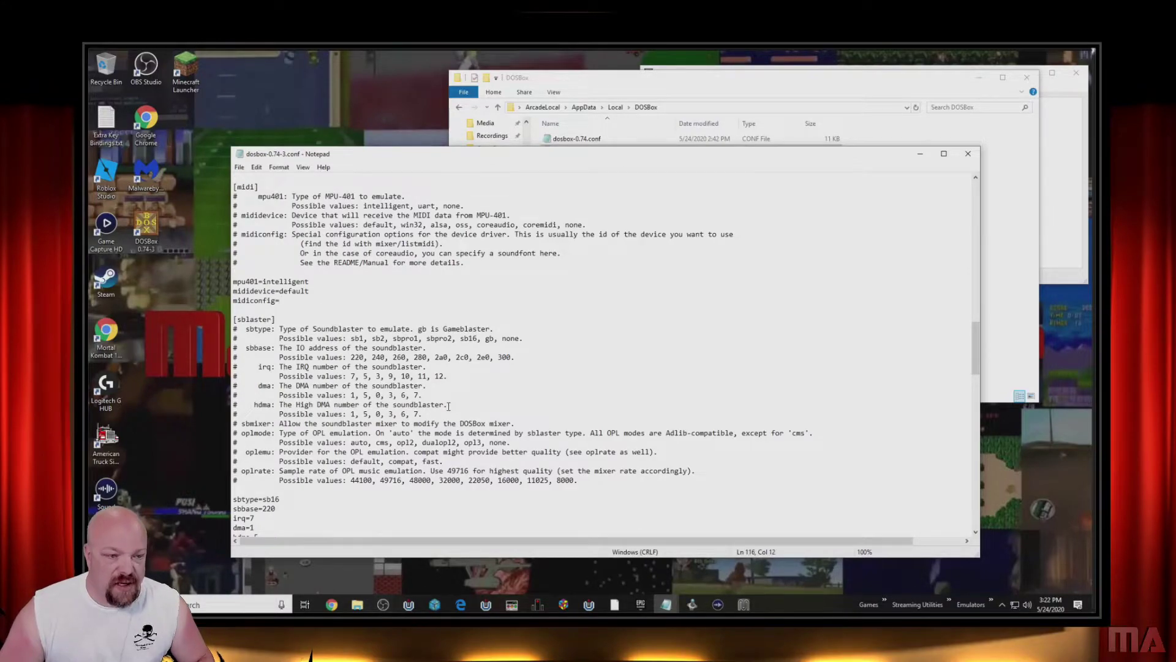
type("1")
left_click(238, 166)
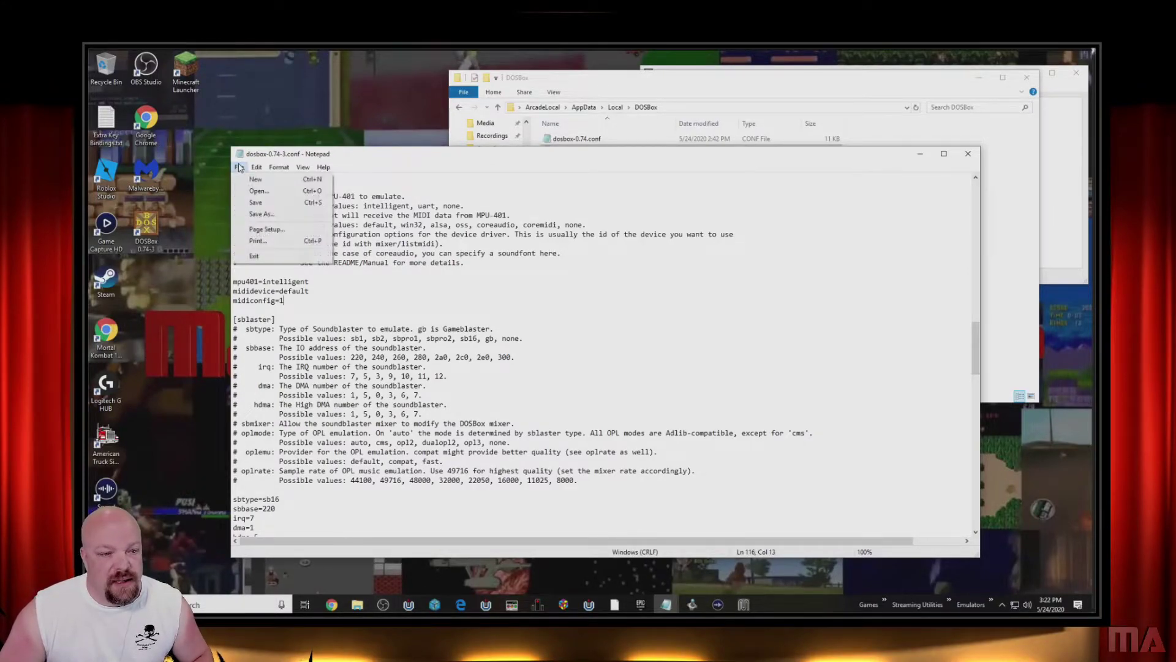
left_click(251, 208)
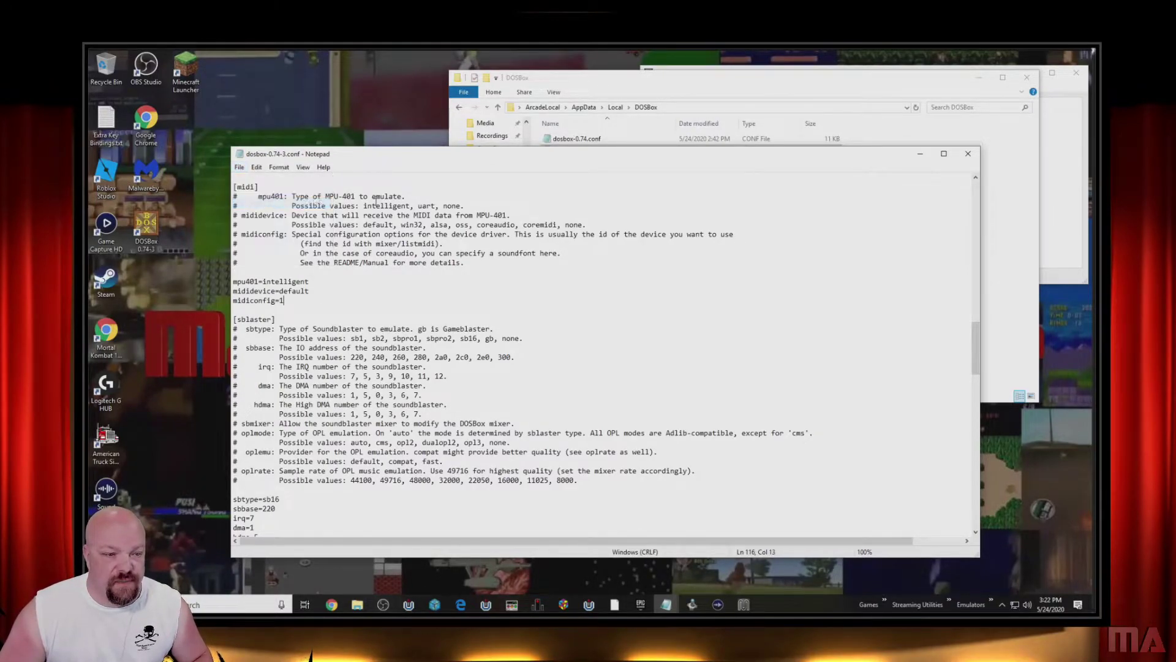
left_click(968, 153)
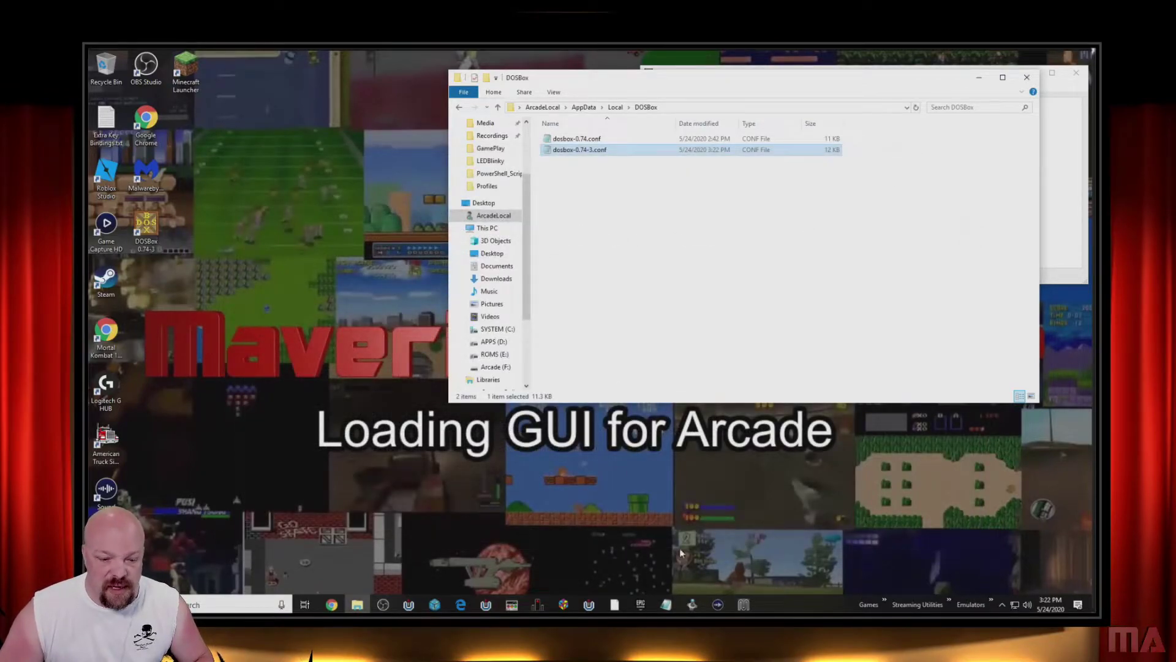
Open a Command Prompt and launch the game with D:\Emulators\DOSBox0.74\DOSBox.exe E:\ROMS\DOSGAMES\ST25th\startrek.exe, copied from the untitled Notepad note
left_click(251, 604)
type("cmd")
key("Return")
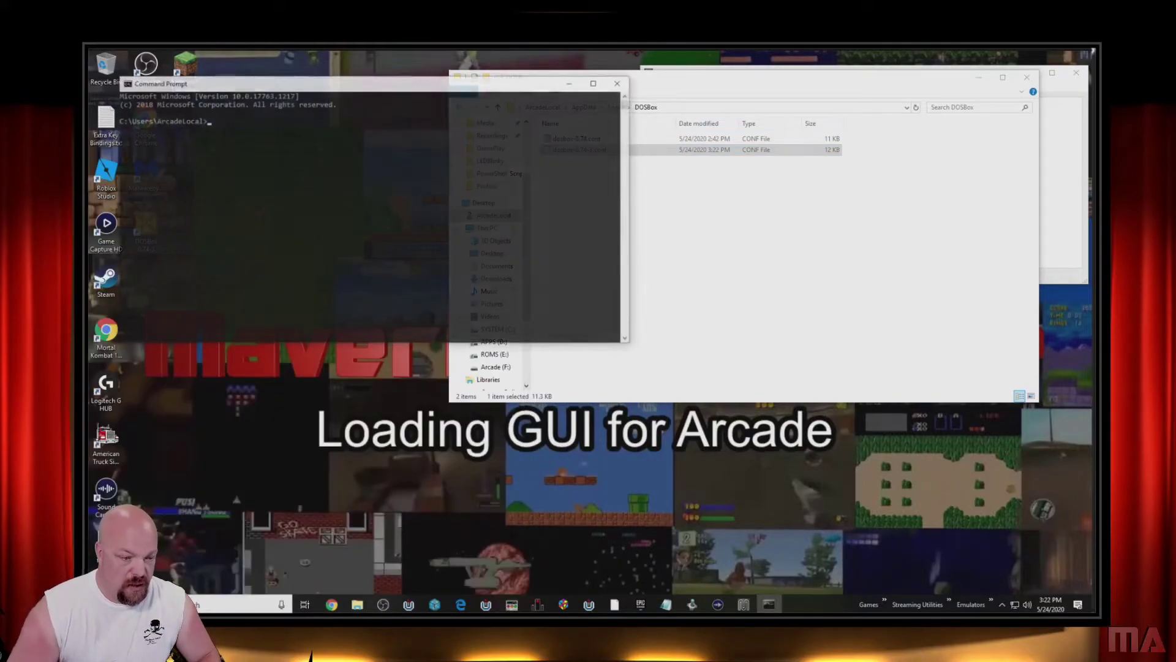
left_click(666, 604)
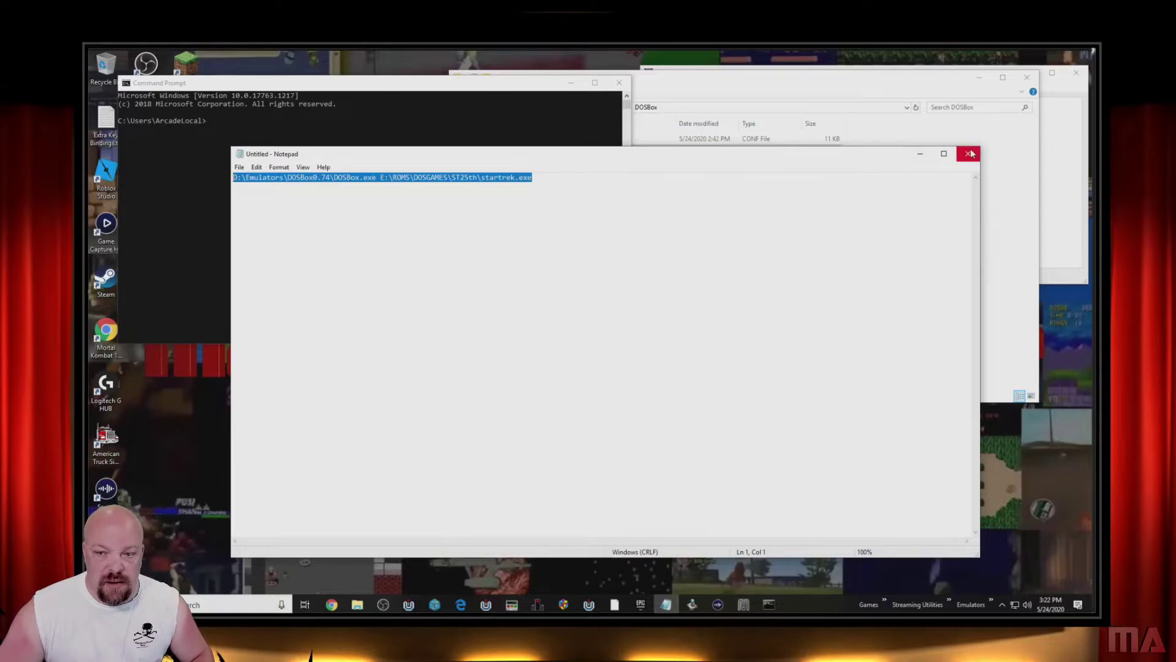
left_click(920, 153)
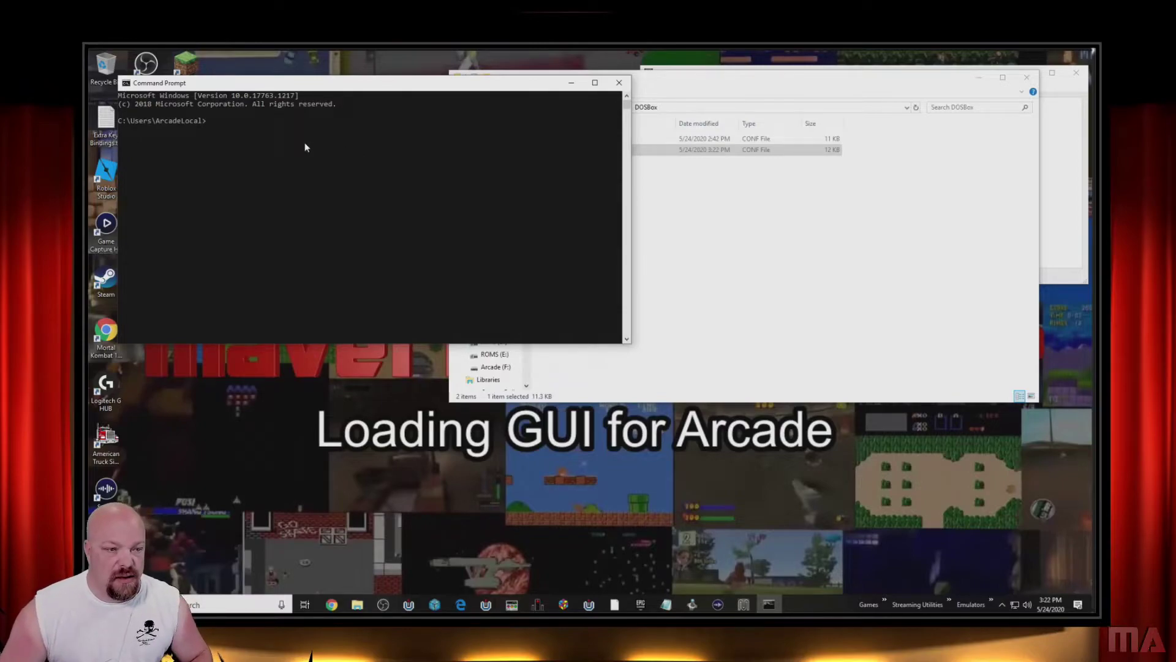
left_click(673, 605)
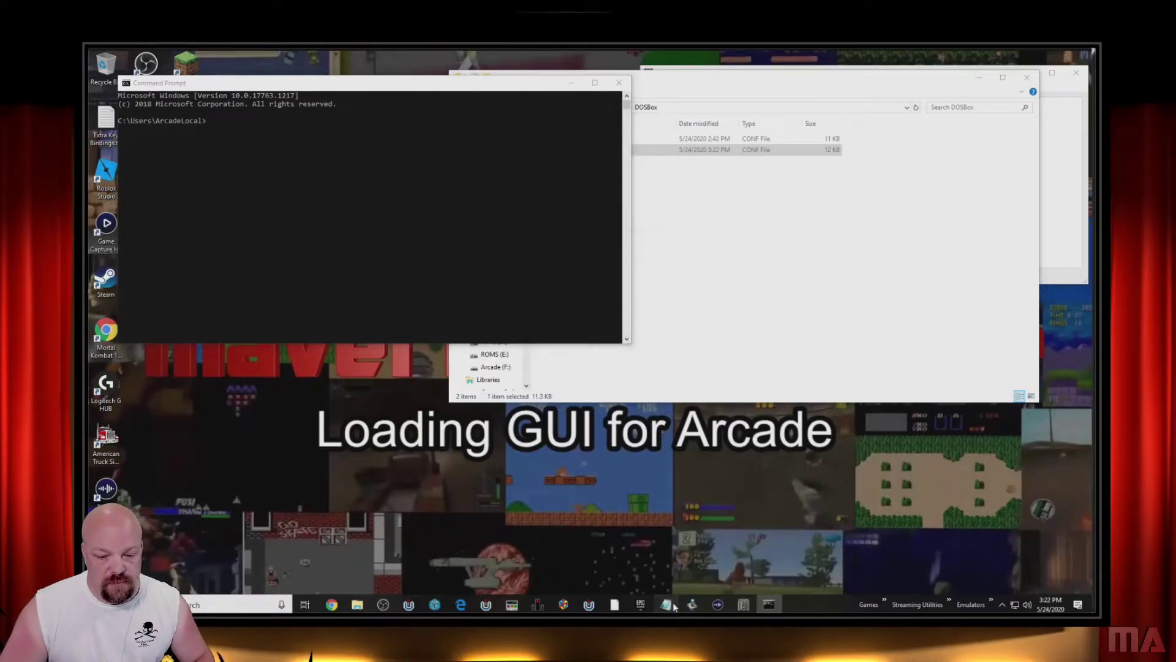
left_click(392, 91)
right_click(353, 135)
key("Return")
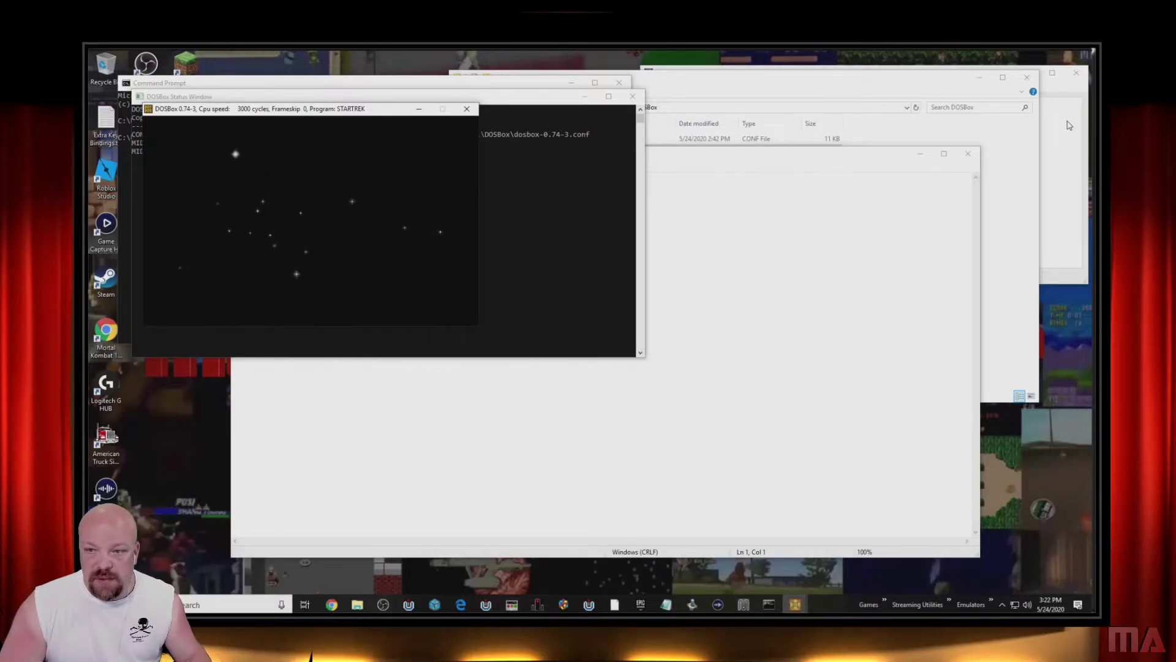
Bring the Munt MT-32 Emulator window to the front, skip the Star Trek intro and quit the game to the DOS prompt
left_click(1072, 97)
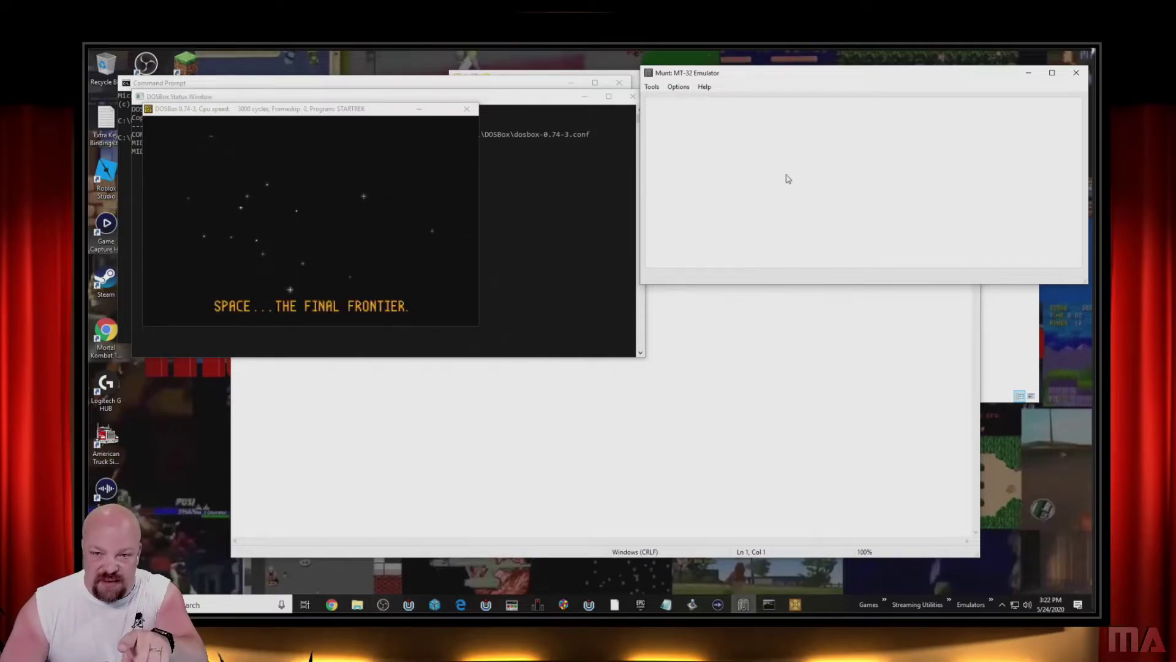
left_click(311, 220)
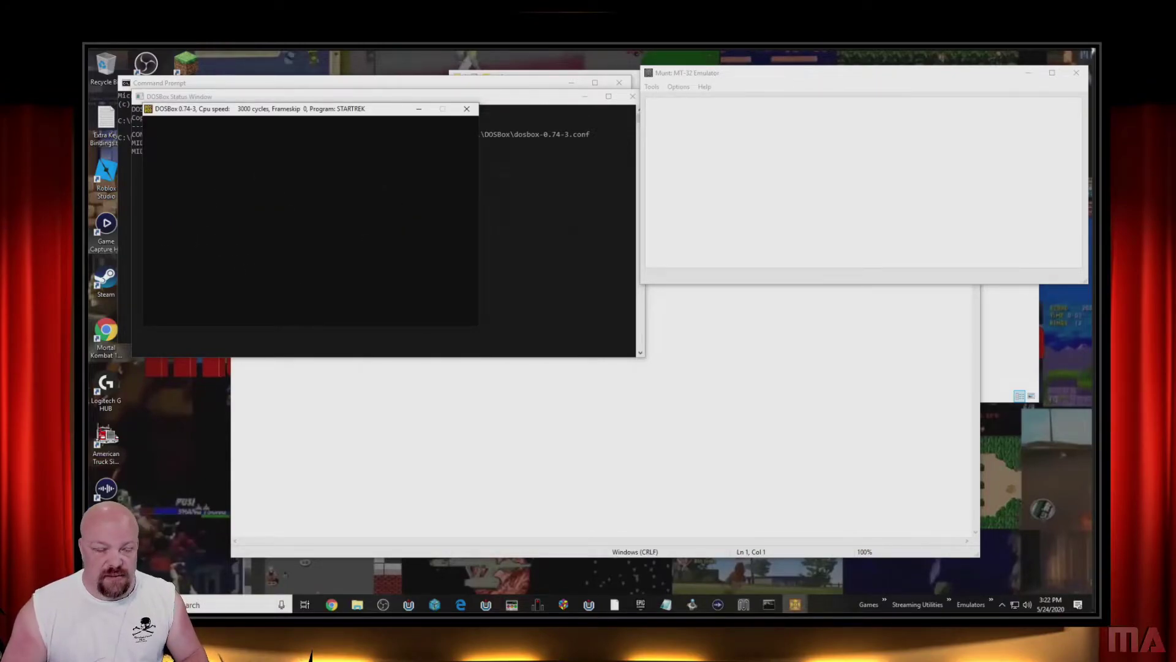
key("Escape")
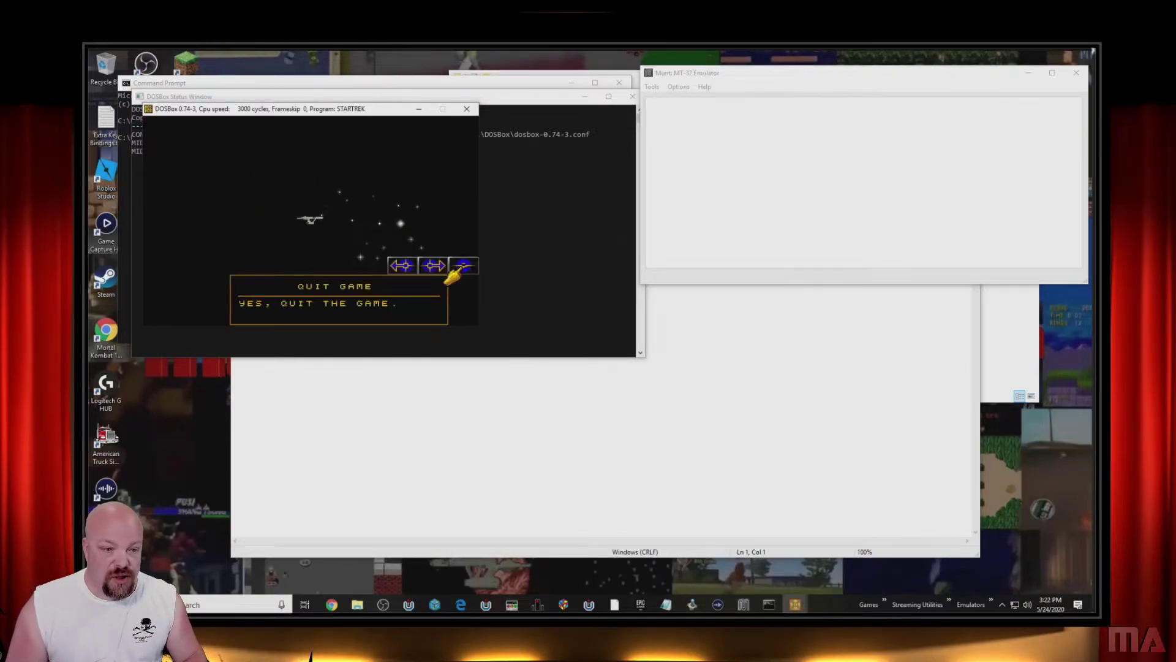
left_click(459, 269)
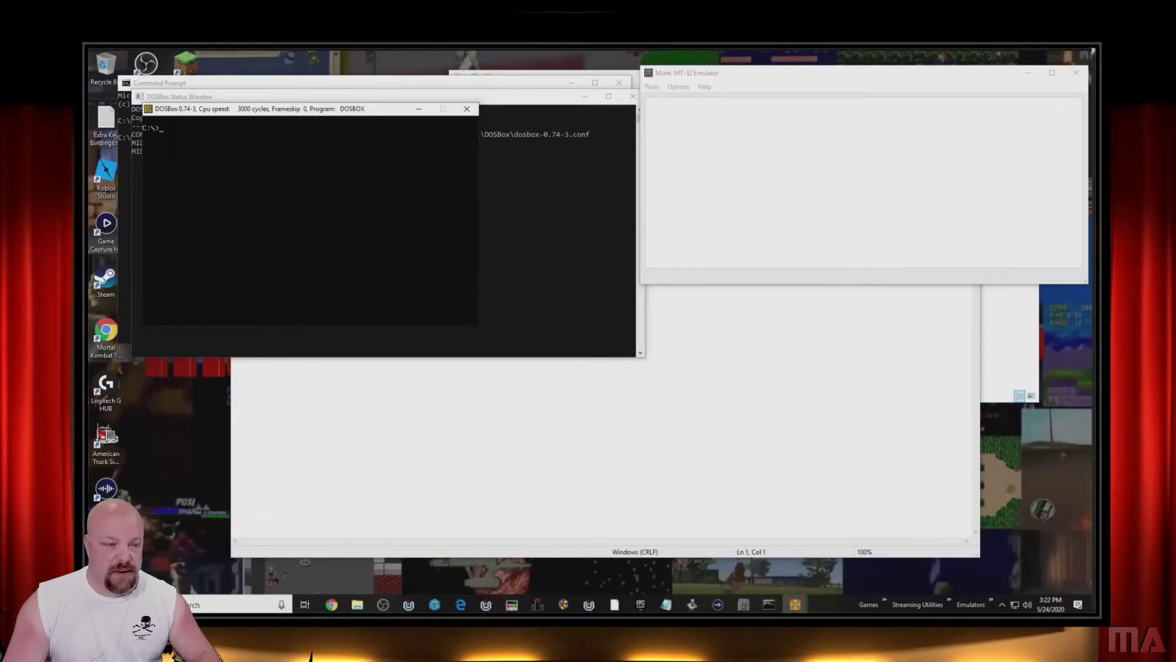
Run setup in DOSBox, choose Roland LAPC-1/MT-32 as the music board and finish the Interplay setup
type("setup")
key("Return")
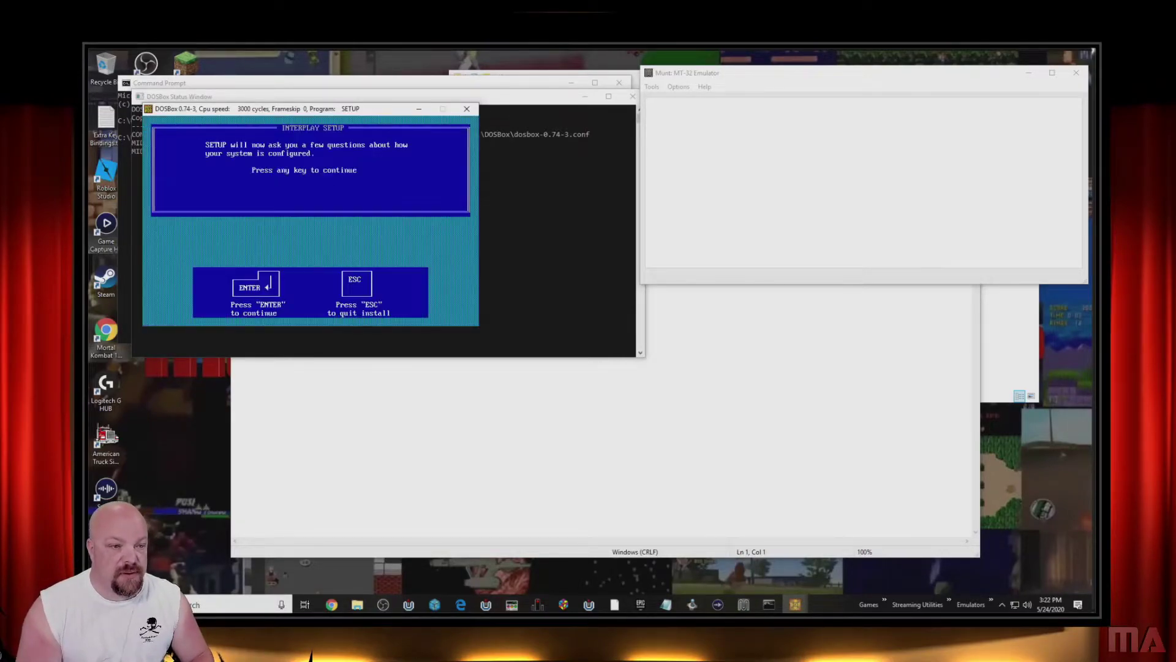
key("Return")
key("Return")
key("Down")
key("Return")
key("Down")
key("Down")
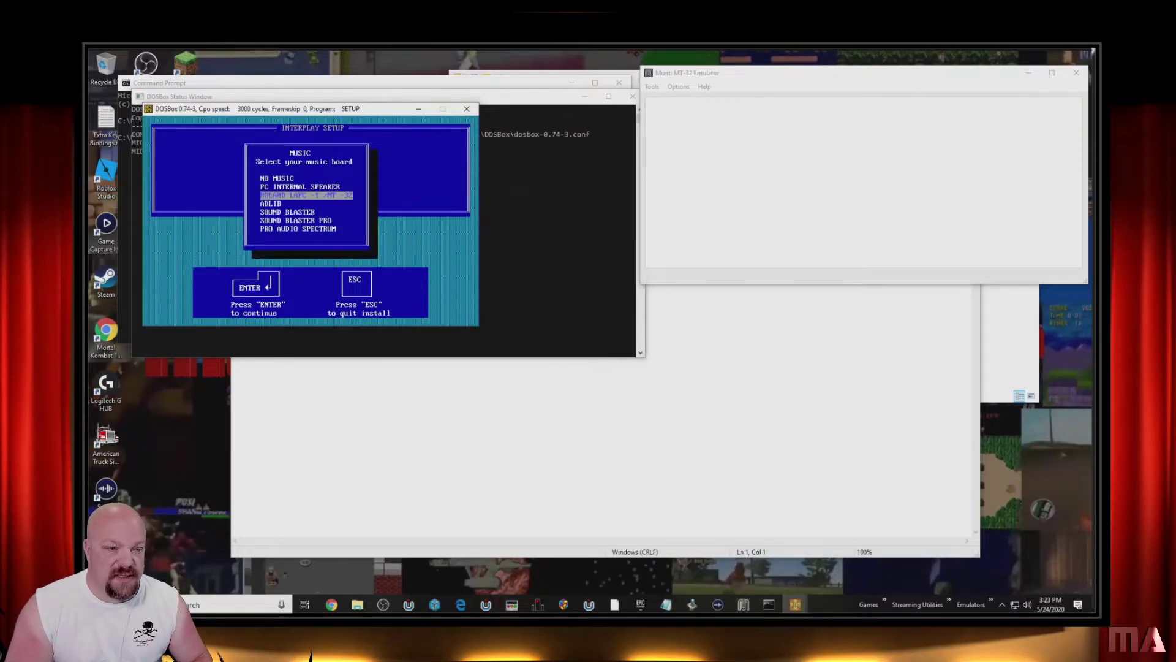
key("Return")
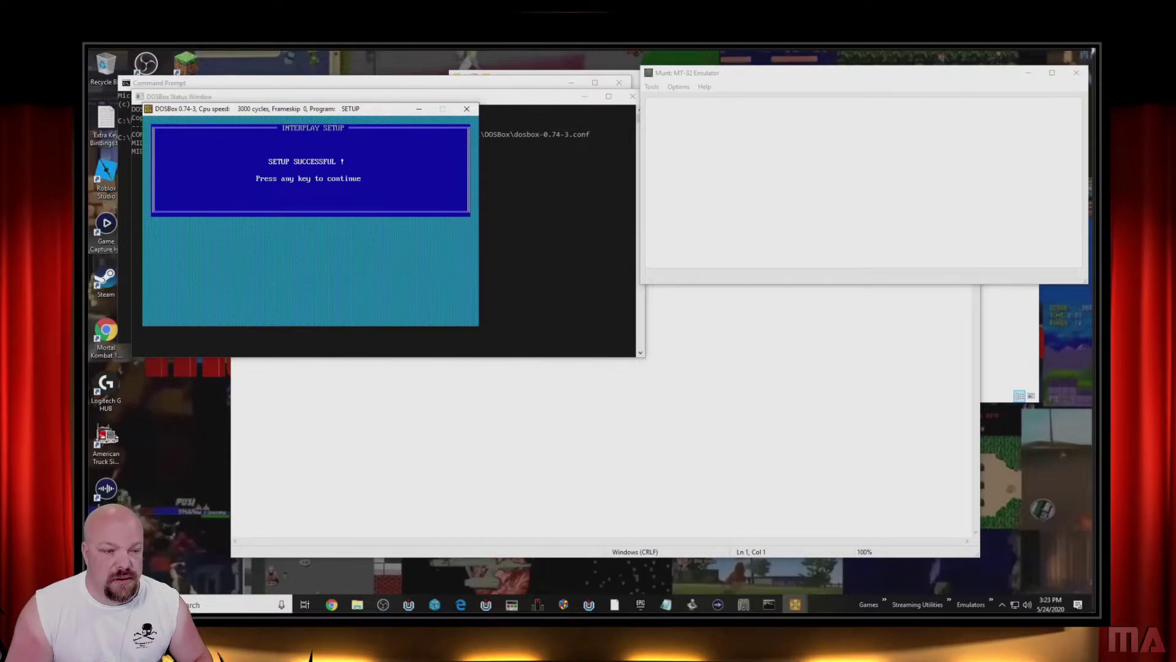
key("Return")
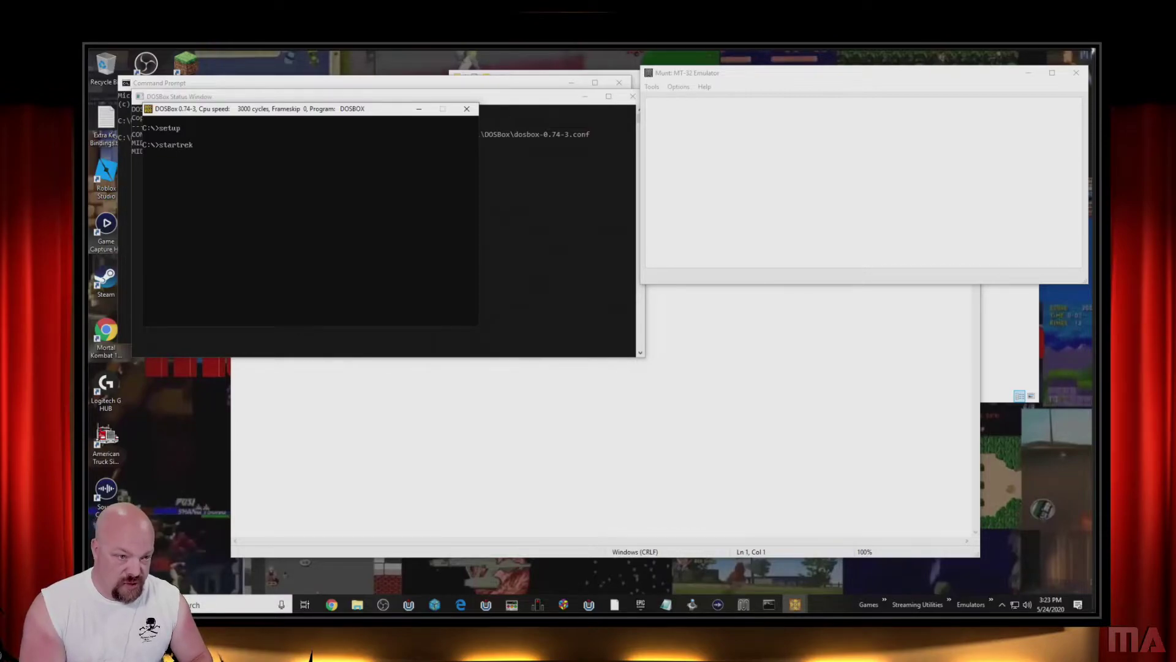
Run startrek in DOSBox, skip the intro, quit the game and exit DOSBox
key("Return")
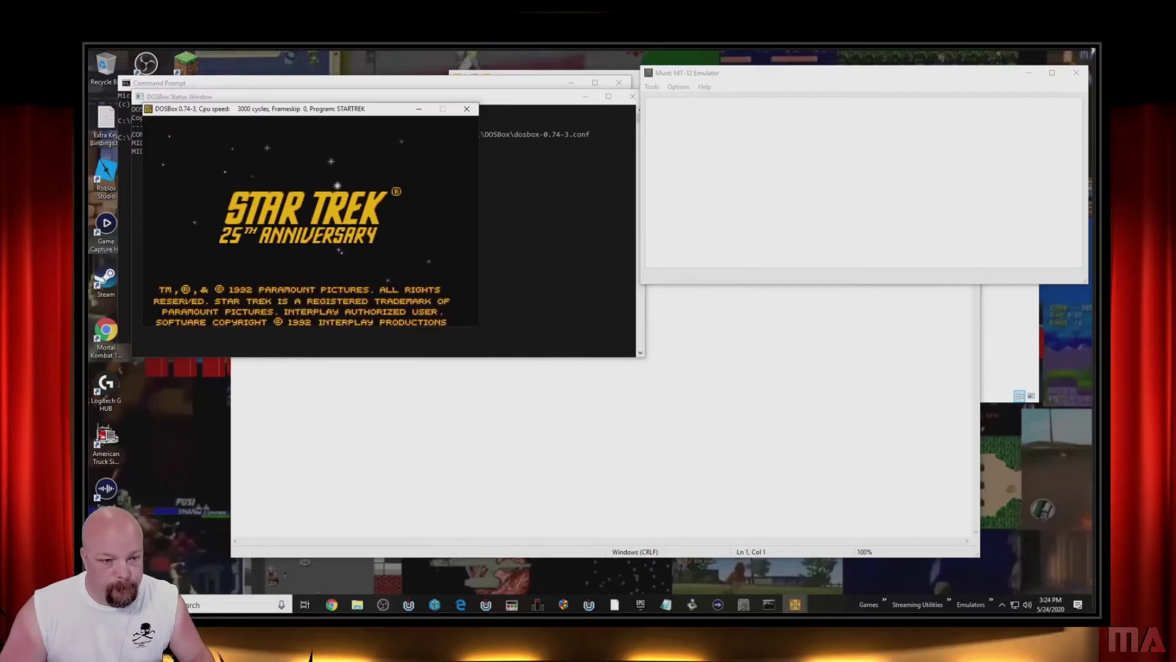
key("Escape")
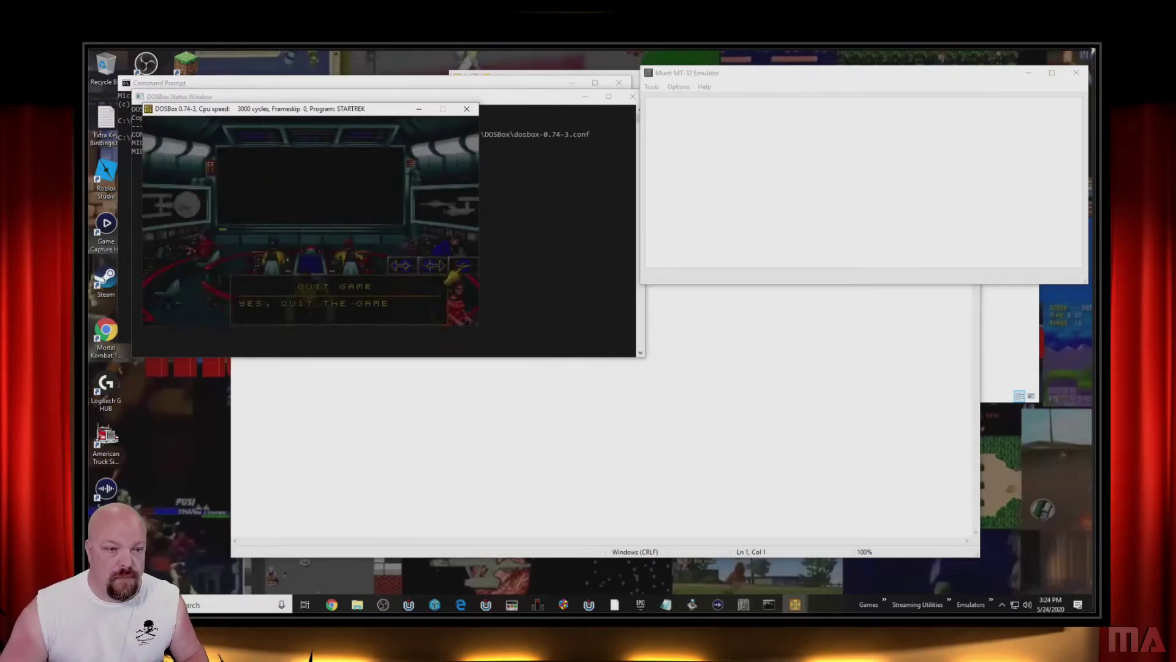
key("Return")
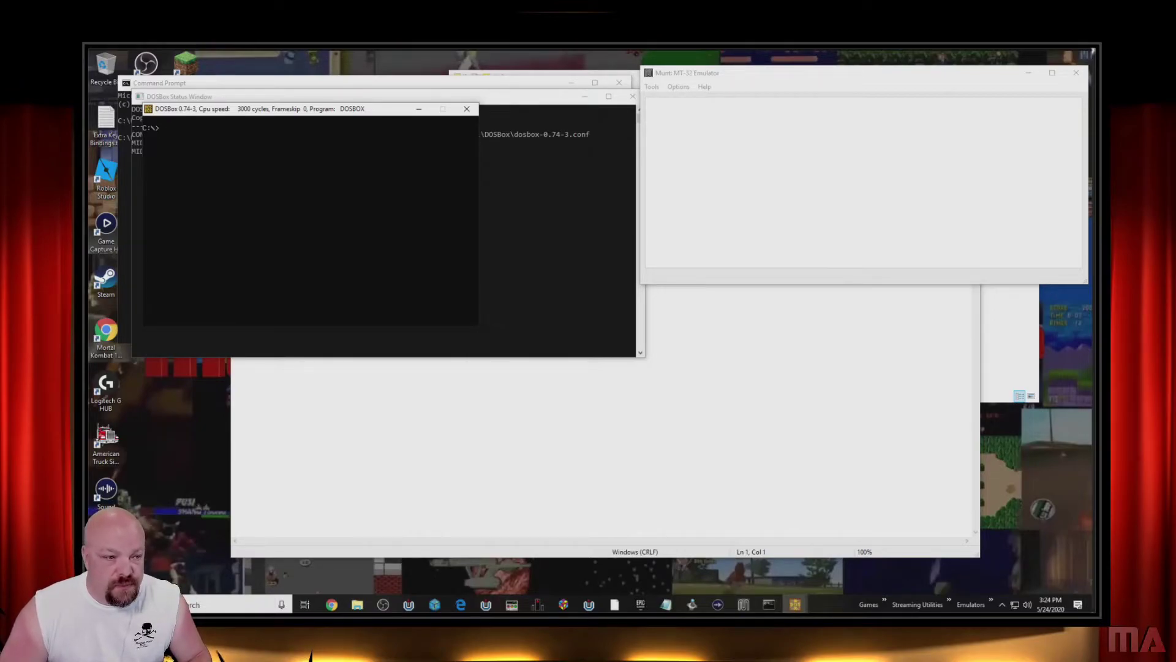
type("exit")
key("Return")
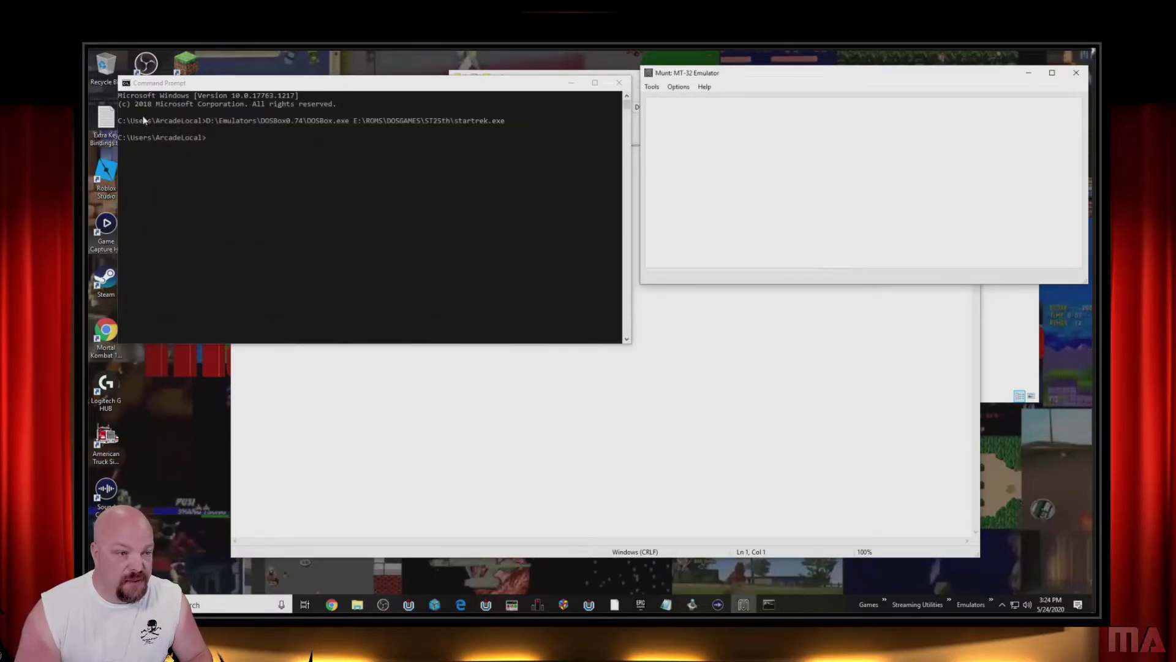
Turn Munt's Start iconized option off and back on
left_click(678, 87)
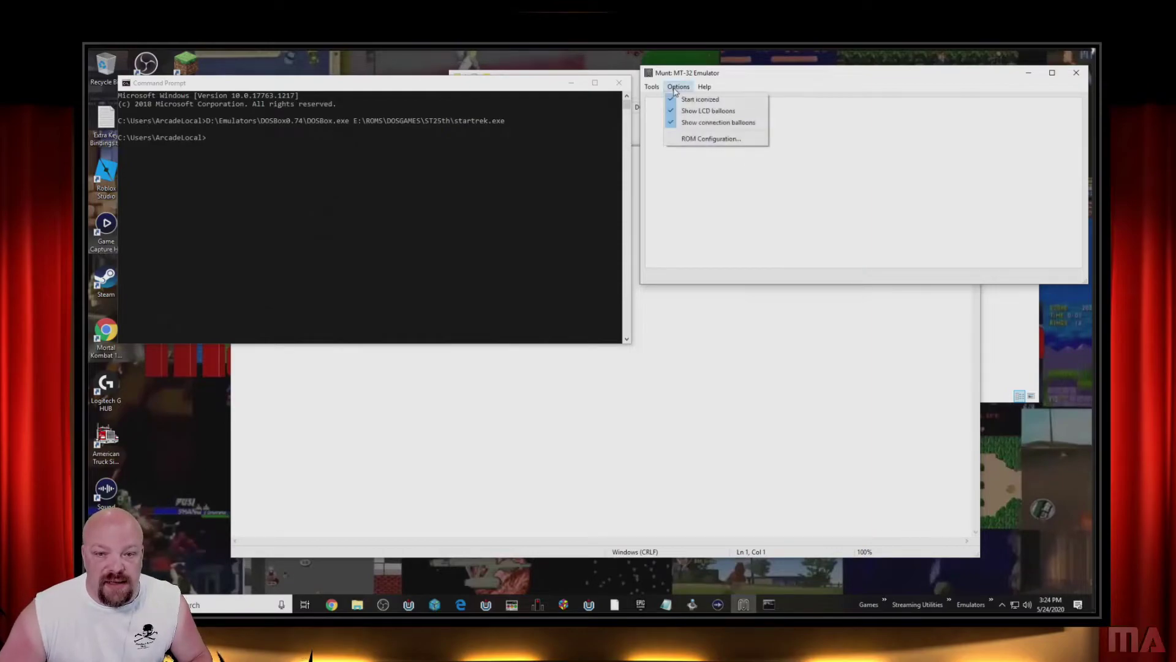
left_click(698, 100)
left_click(677, 87)
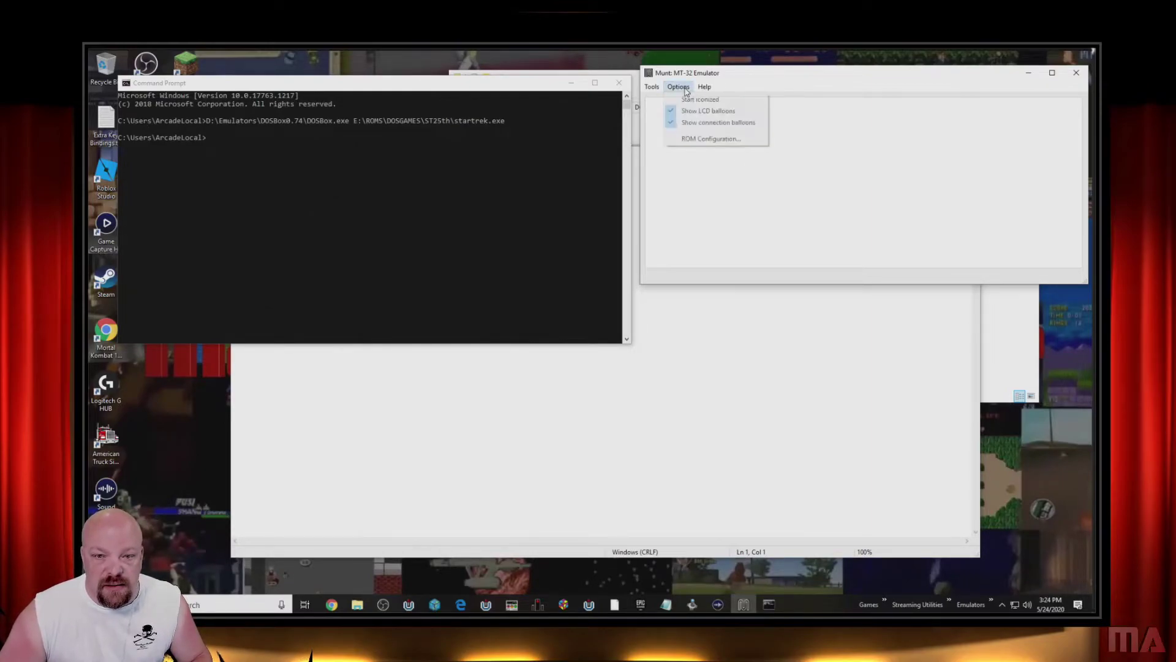
left_click(693, 101)
Examine the control and PCM ROMs selected in Munt's ROM Configuration, and leave it without changes
left_click(652, 87)
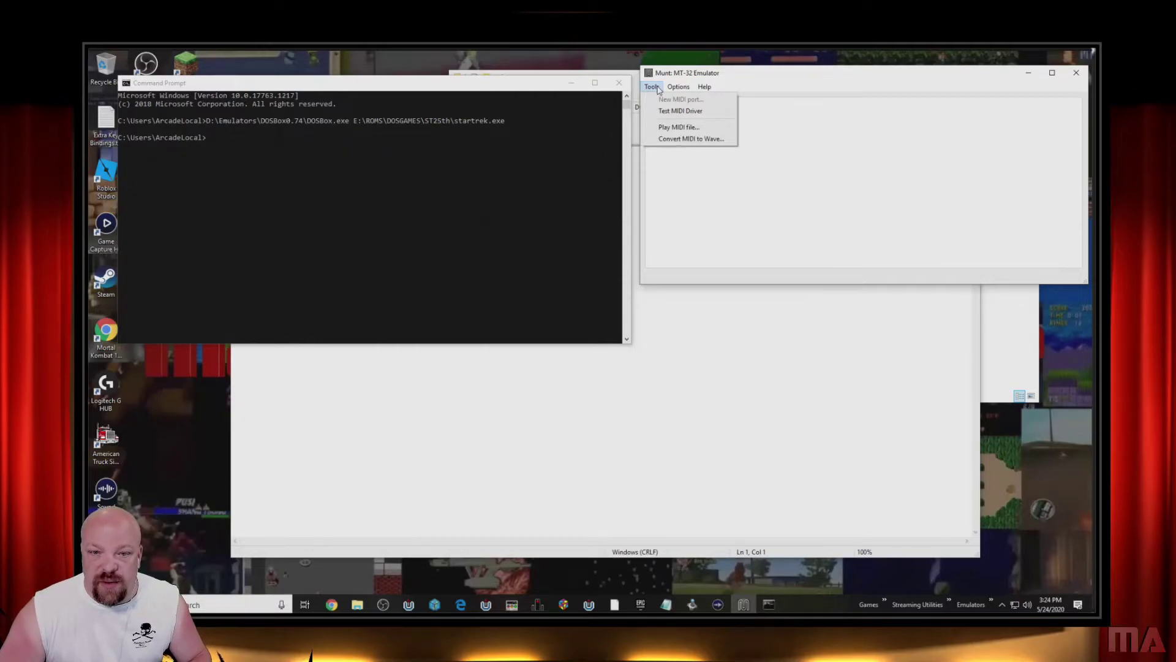
mouse_move(685, 88)
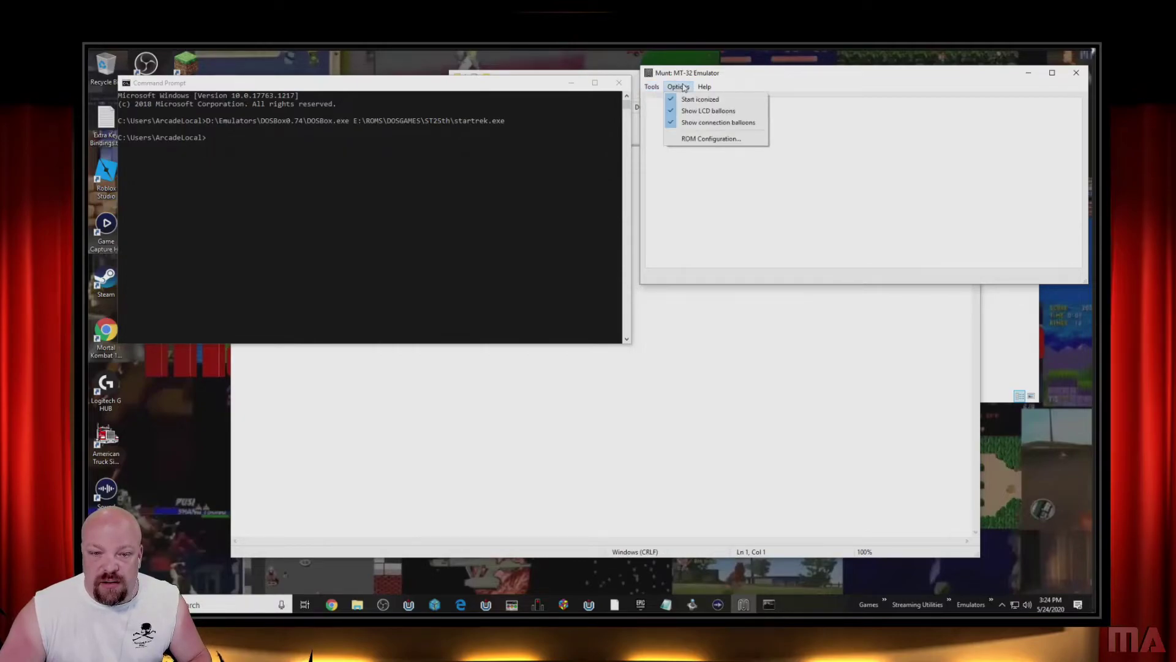
left_click(710, 138)
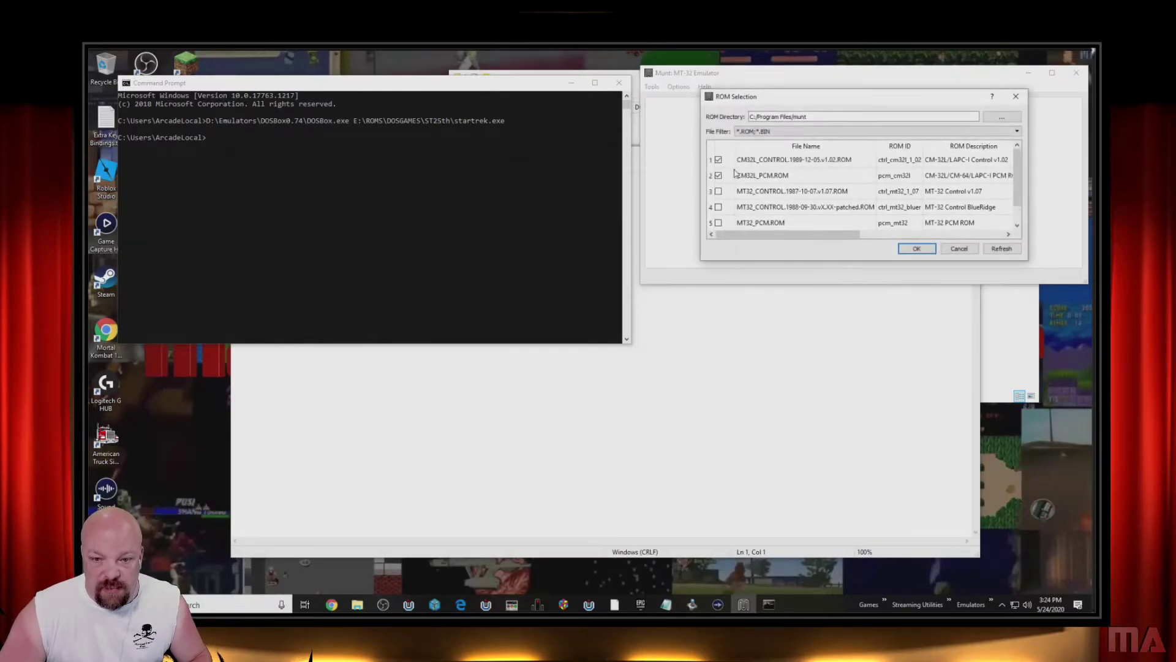
left_click(960, 248)
Close the Munt MT-32 Emulator window and the Command Prompt
left_click(1076, 73)
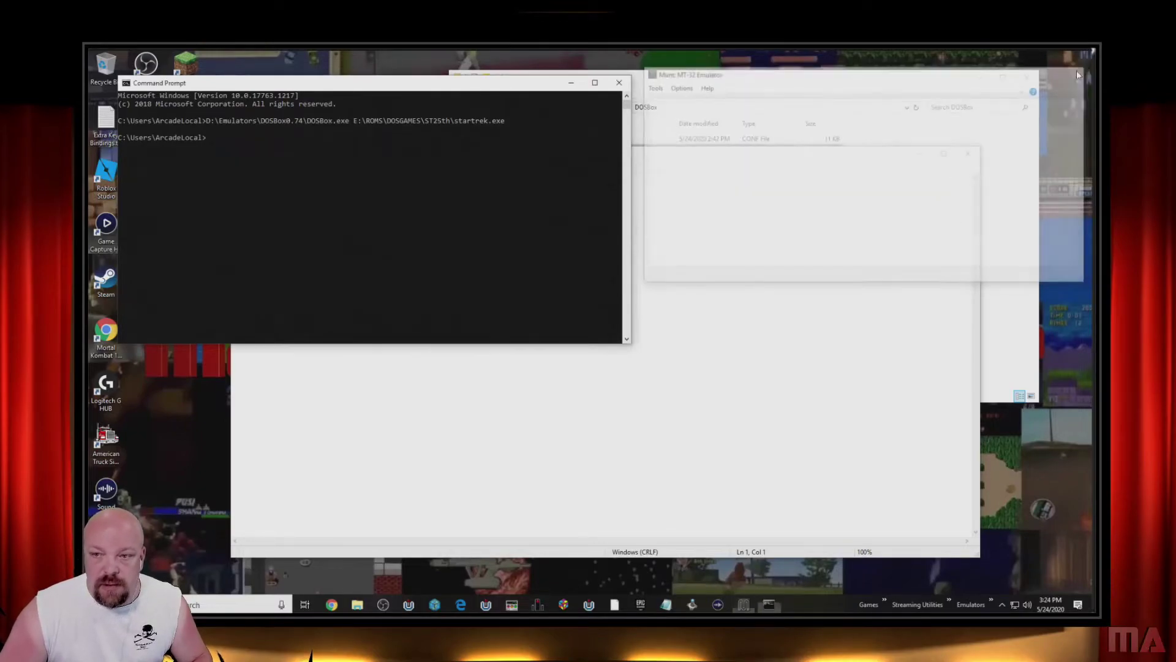
left_click(402, 196)
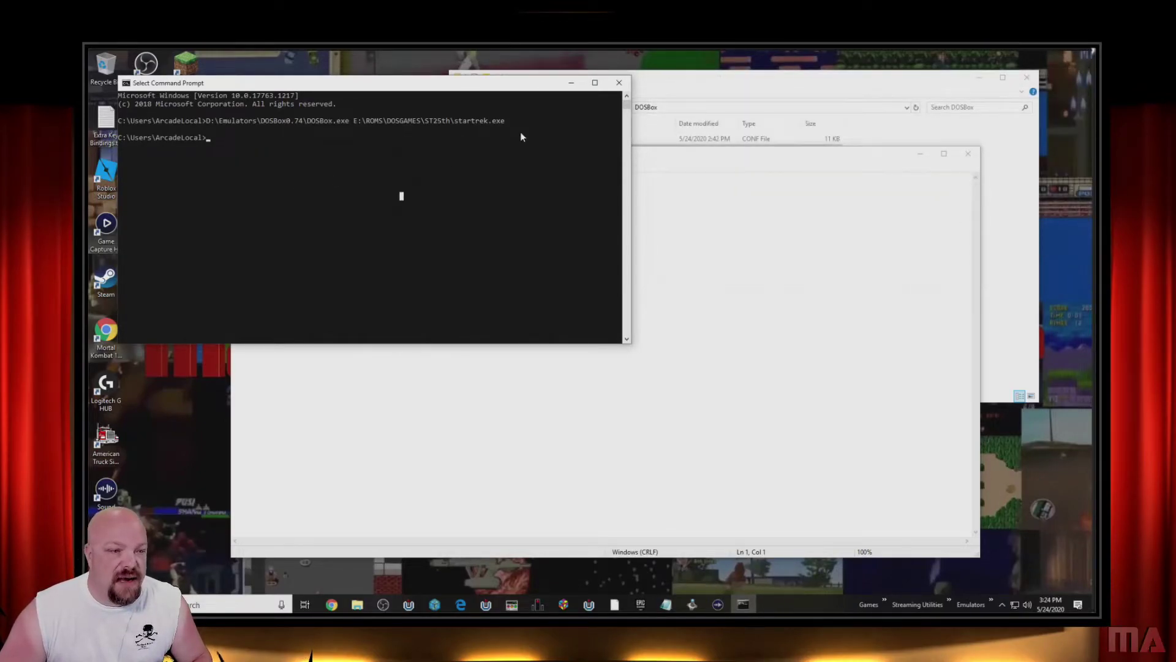
left_click(619, 83)
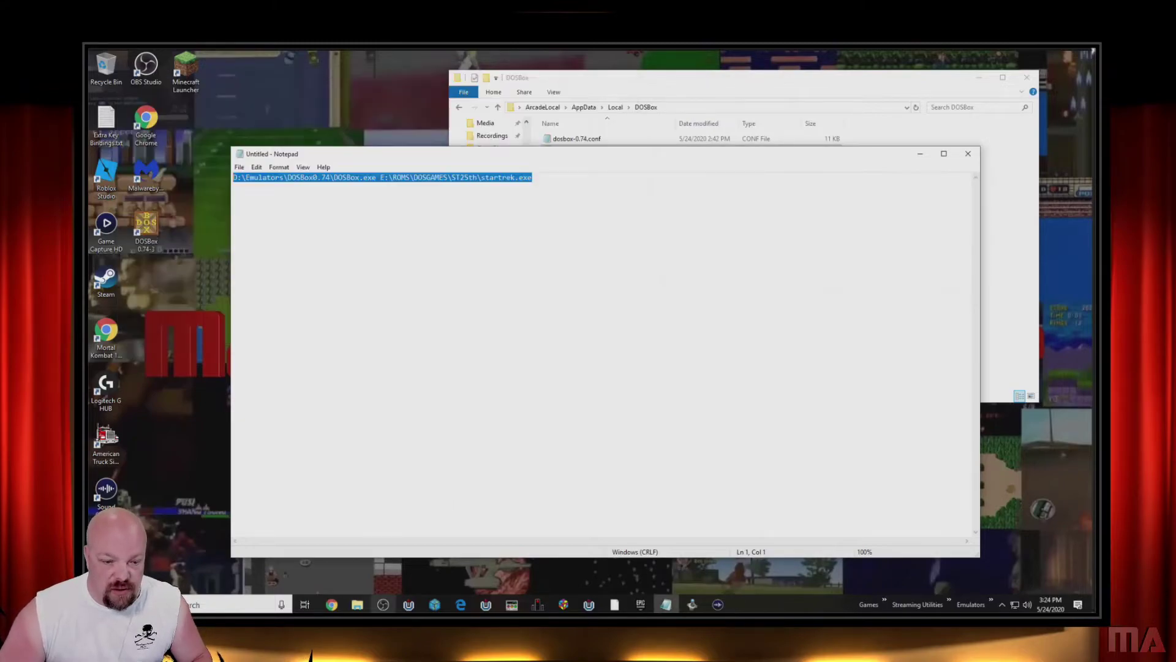
Start LaunchBox, dismiss its welcome window and open the default DOSBox configuration for editing
left_click(538, 606)
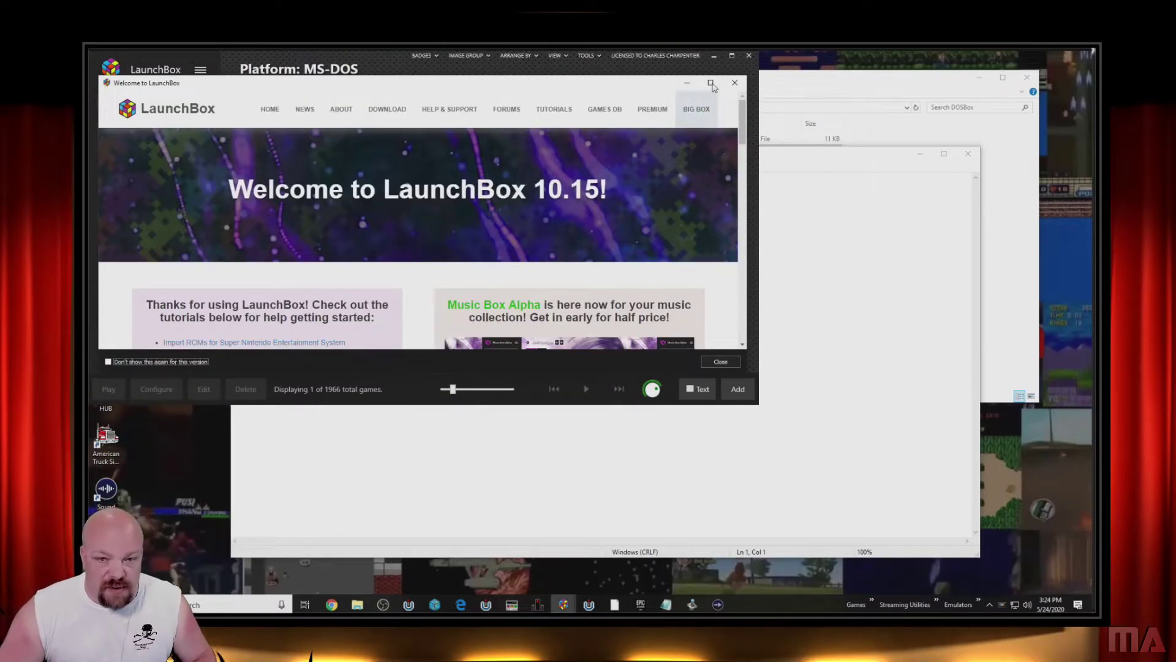
left_click(735, 82)
left_click(200, 71)
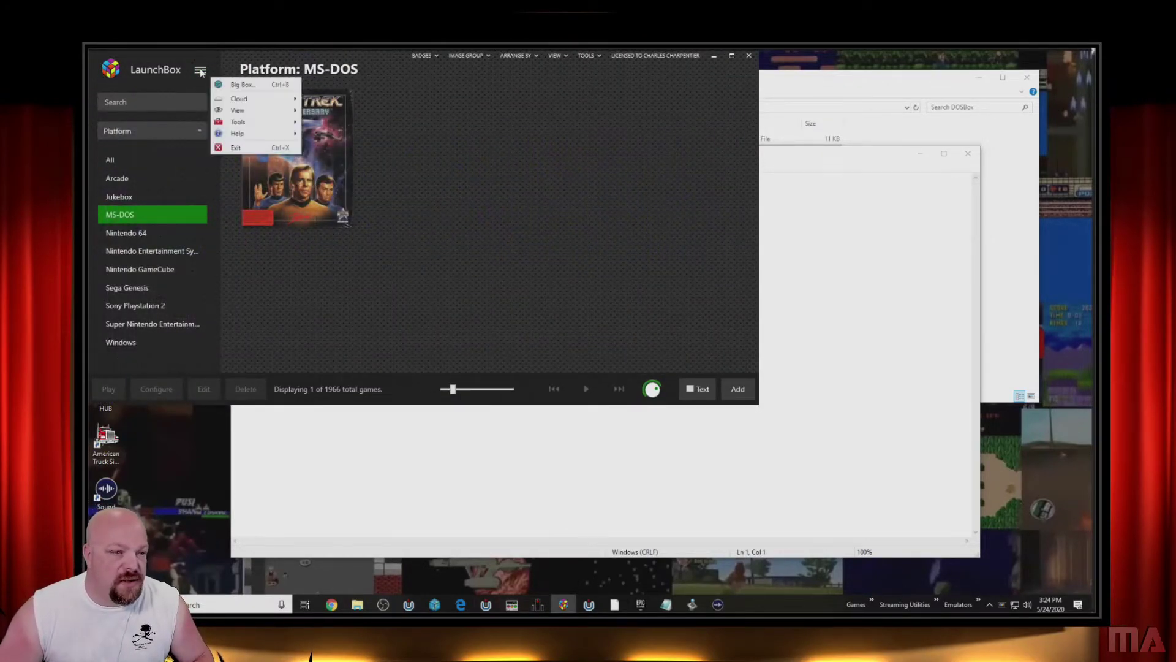
mouse_move(259, 124)
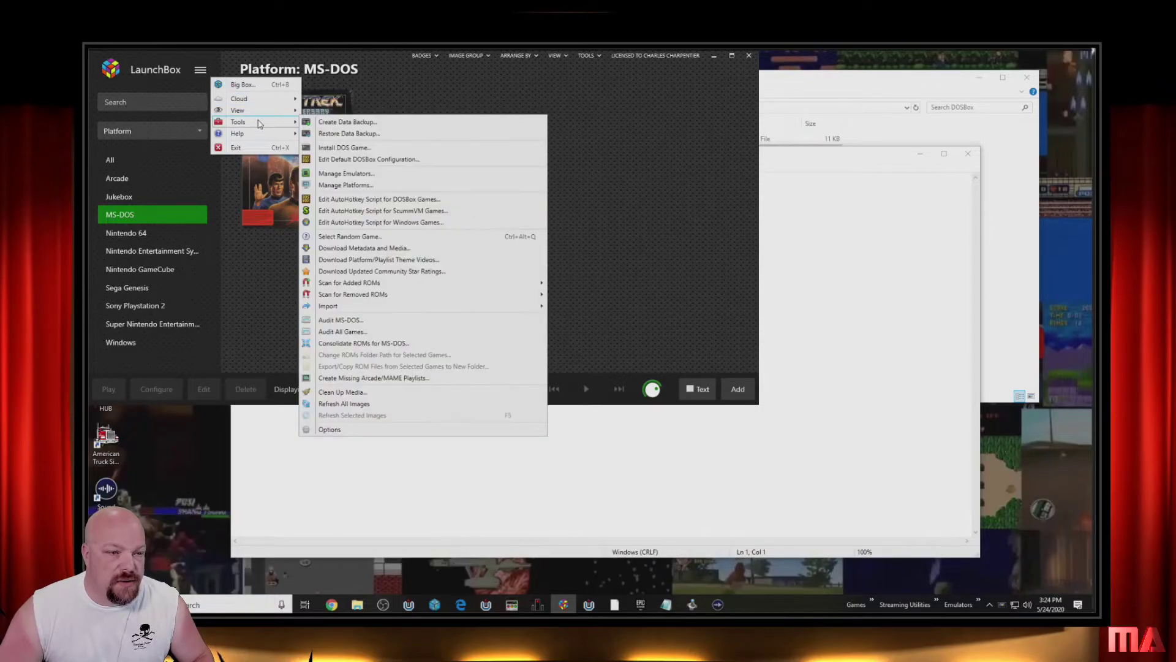
left_click(371, 160)
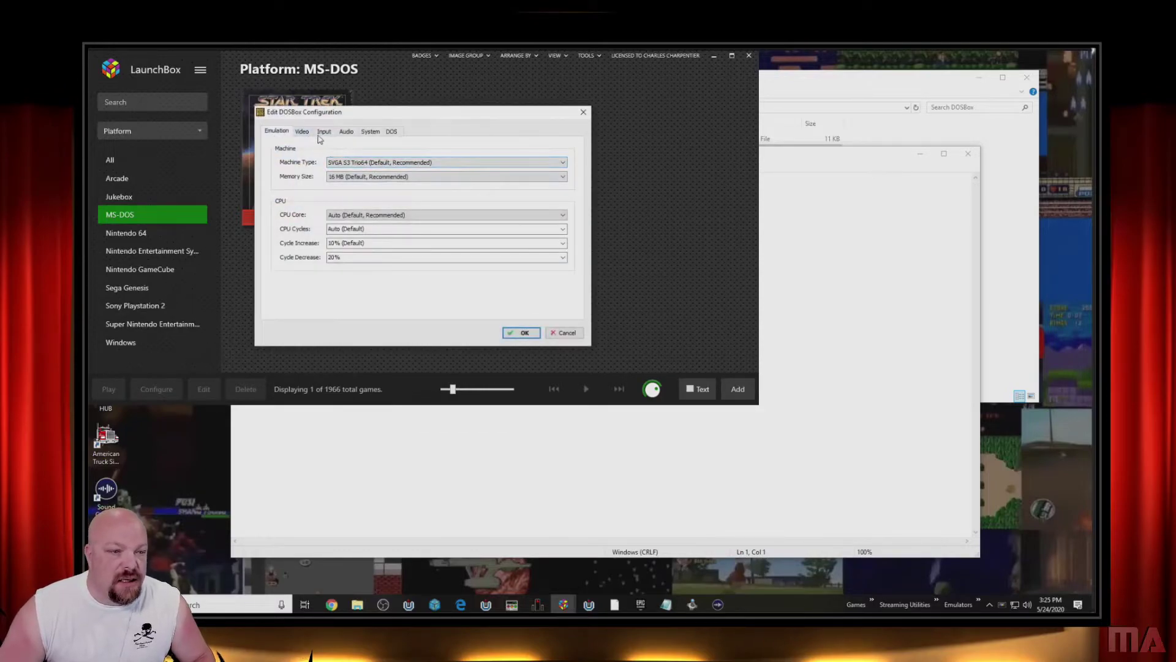
Set MIDI Configuration to 1 in LaunchBox's DOSBox audio settings and save the configuration
left_click(348, 132)
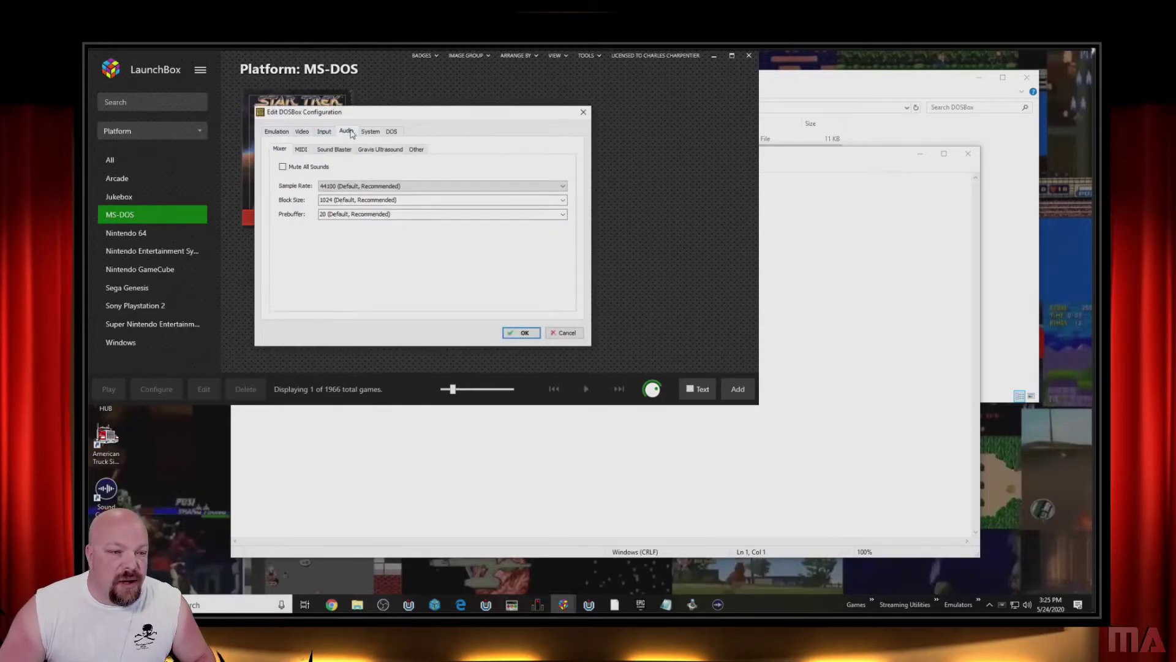
left_click(301, 150)
left_click(368, 195)
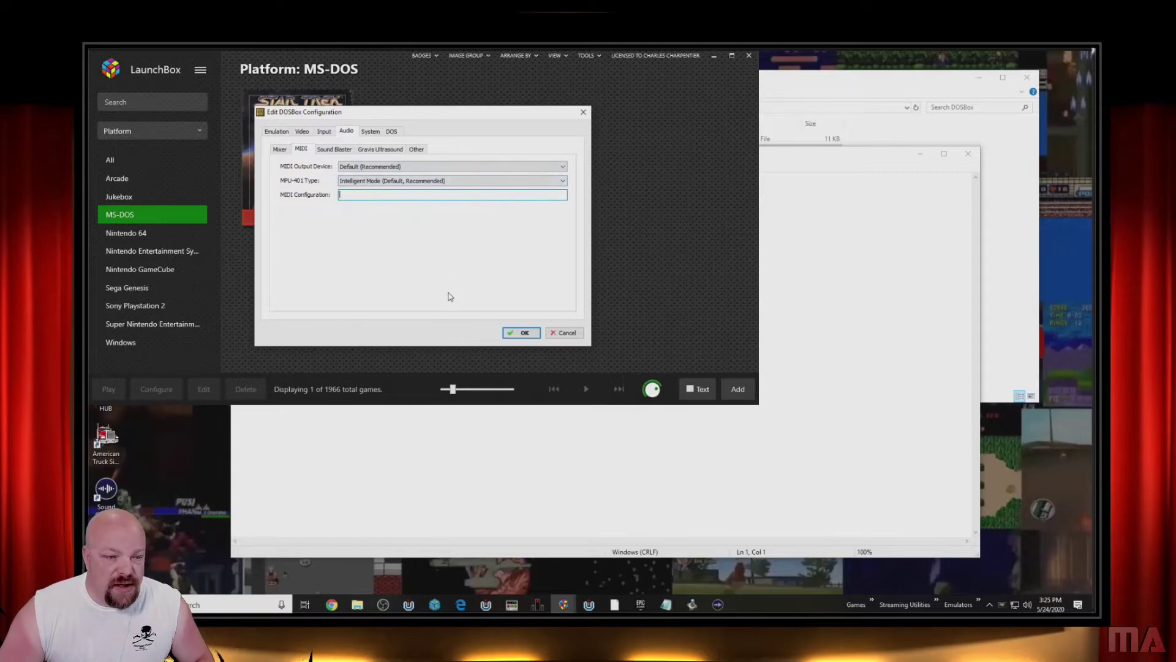
type("1")
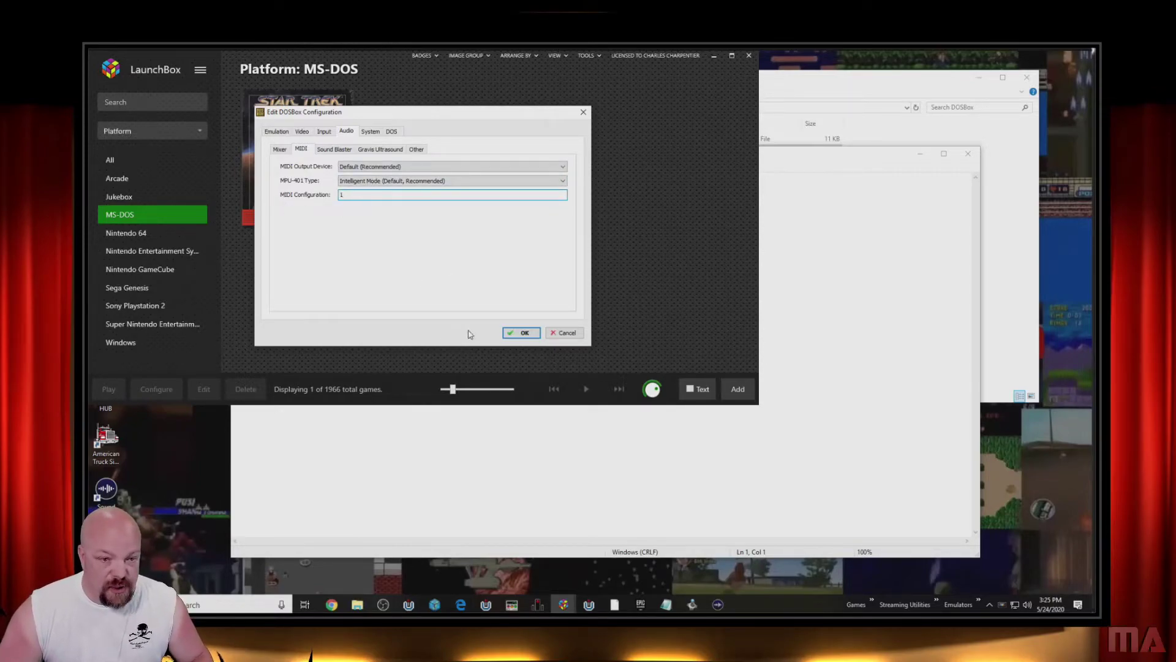
left_click(521, 333)
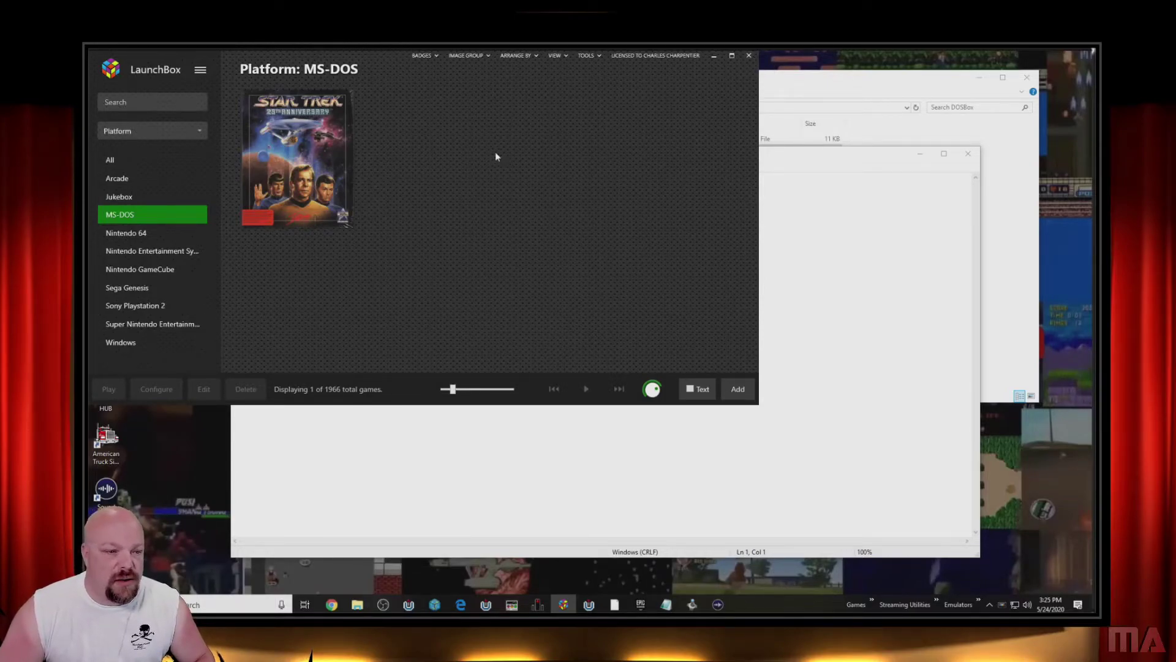
Launch Star Trek: 25th Anniversary from the MS-DOS platform, skip the intro and quit the game
double_click(297, 158)
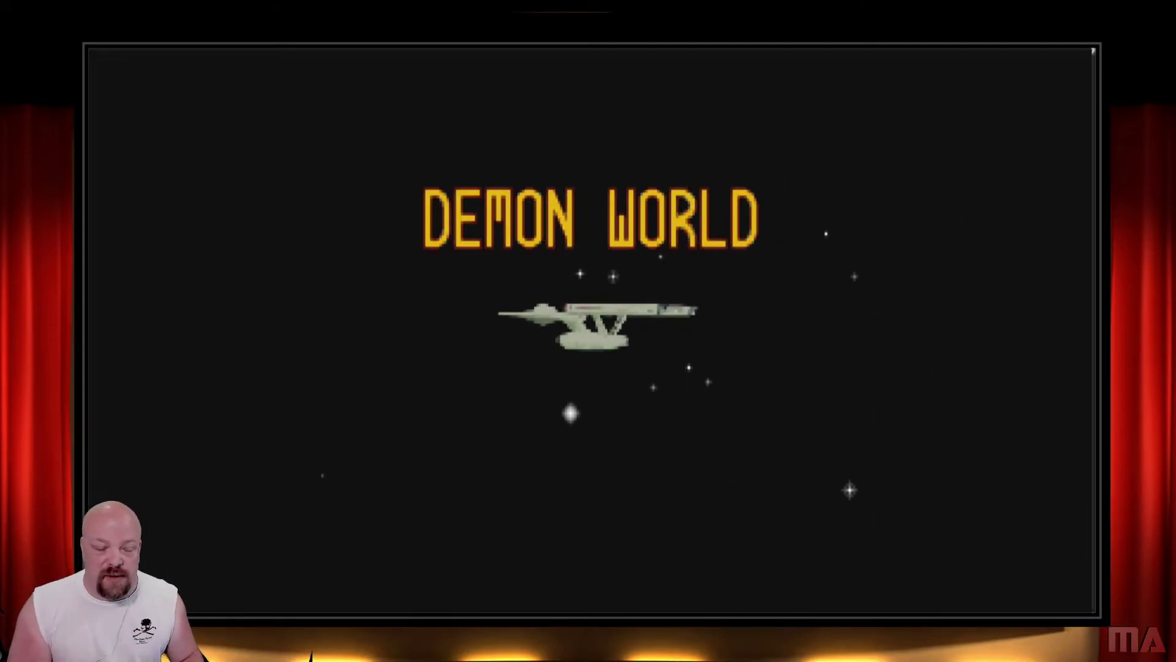
key("Escape")
left_click(928, 458)
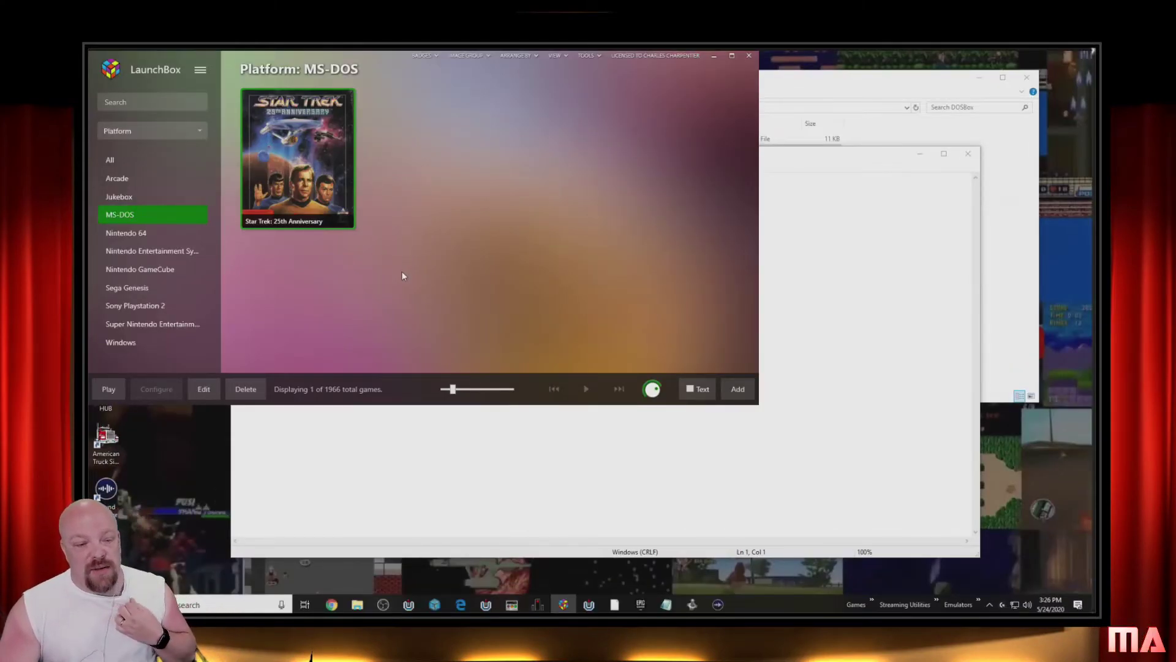
Minimize LaunchBox and start DOSBox 0.74-3 from the desktop
left_click(376, 500)
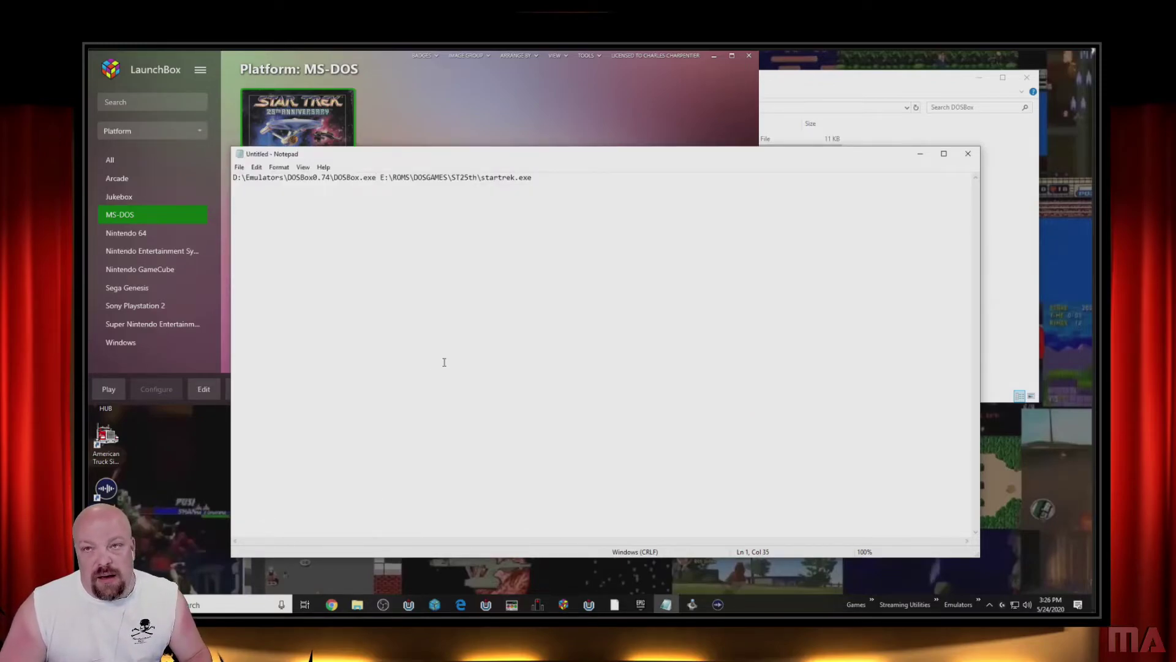
left_click(713, 55)
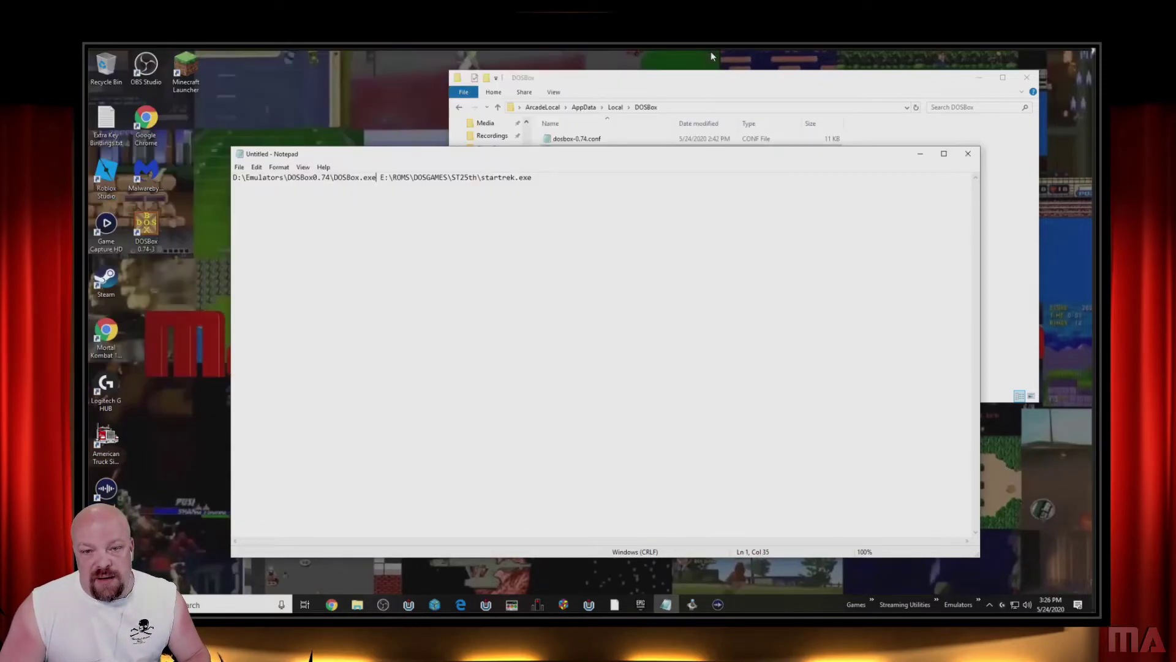
double_click(155, 252)
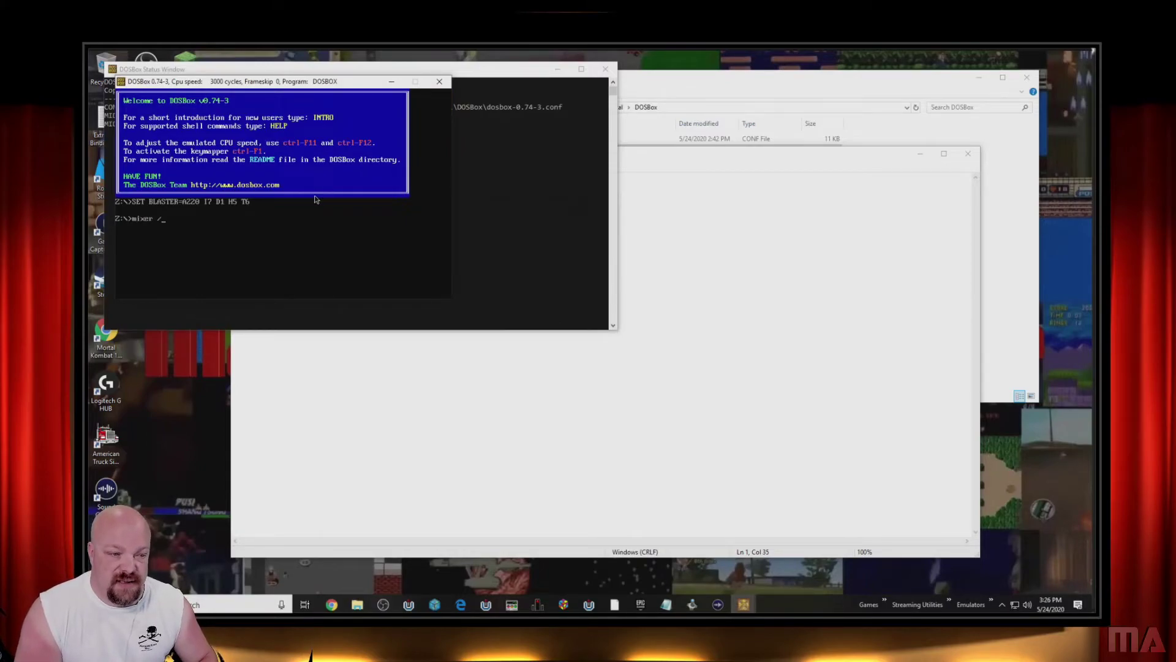
Try to list the MIDI devices with mixer /midilist and mixer /midi list
type("mixer /midilist")
key("Return")
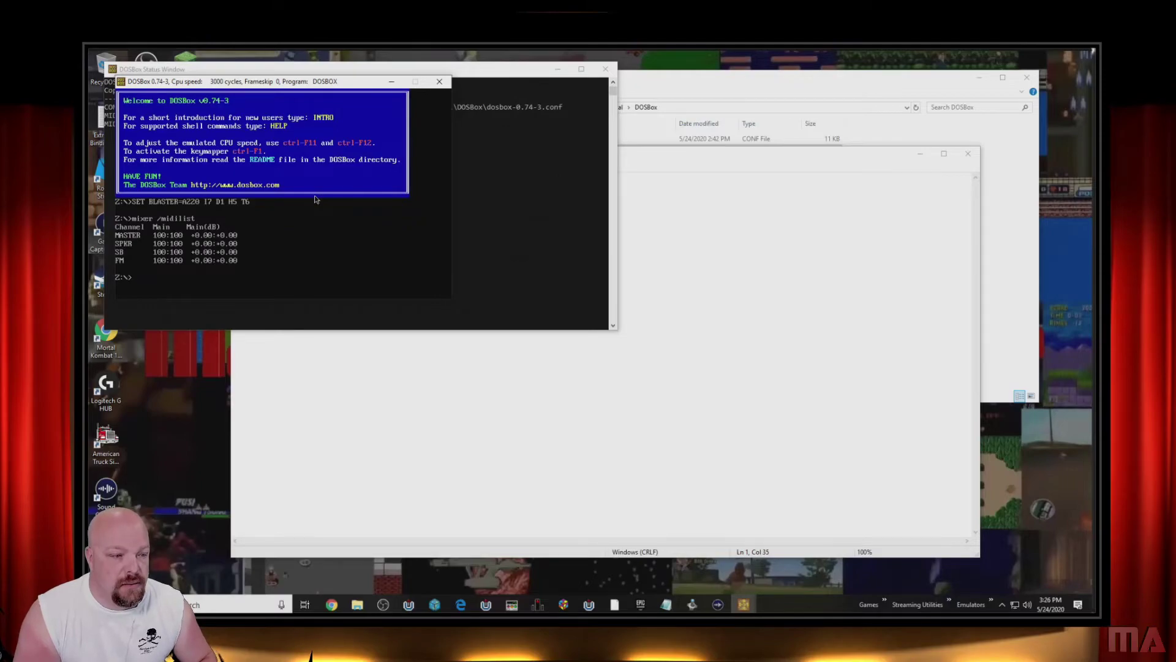
key("Up")
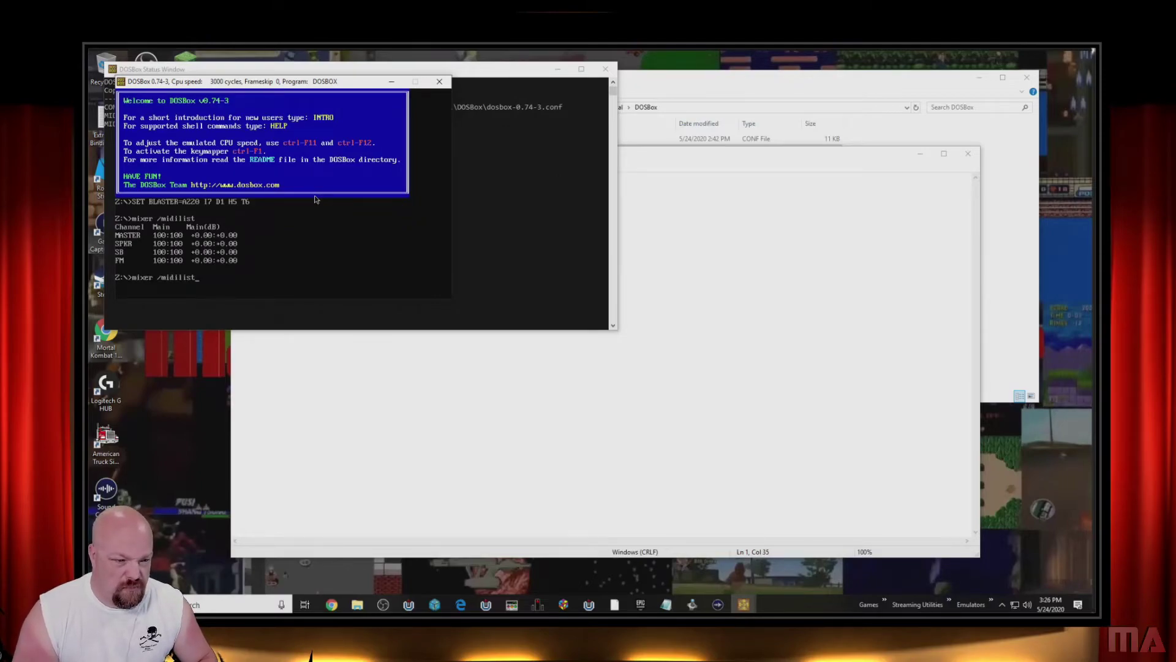
type("list")
key("Return")
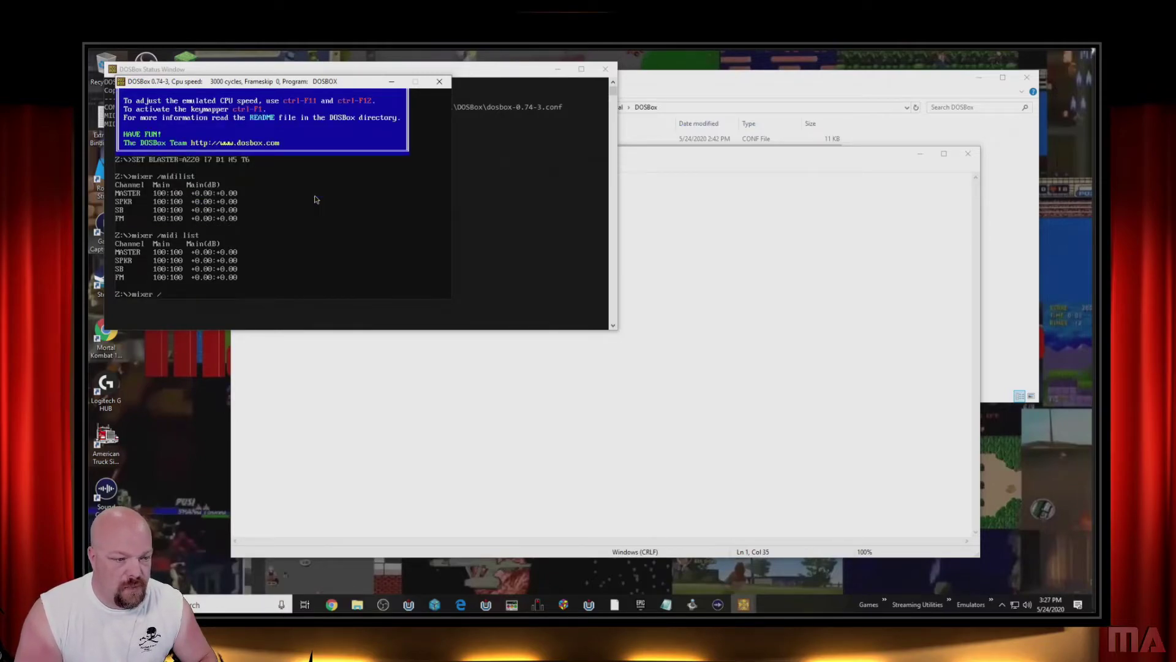
List the available MIDI devices by running mixer /listmidi at the DOSBox prompt
key("BackSpace")
key("BackSpace")
key("BackSpace")
key("BackSpace")
type("listm")
key("Return")
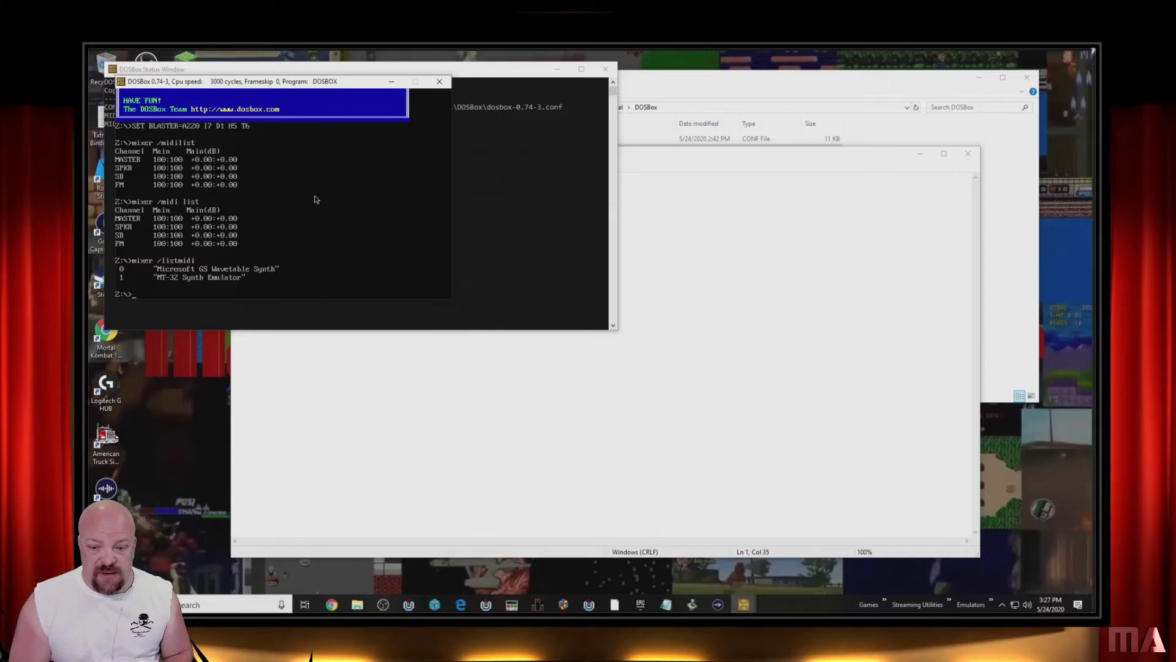
Bring up the Munt MT-32 Emulator from the system tray, closing its empty windows, and check the synth connected to DOSBox
left_click(1003, 605)
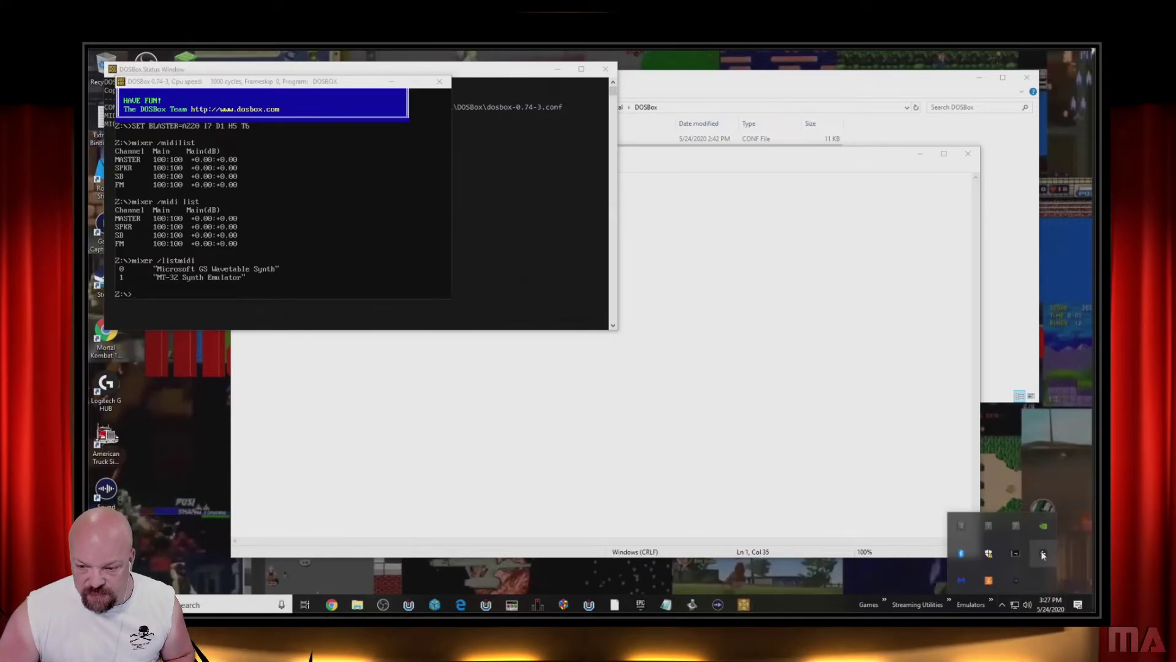
left_click(1019, 525)
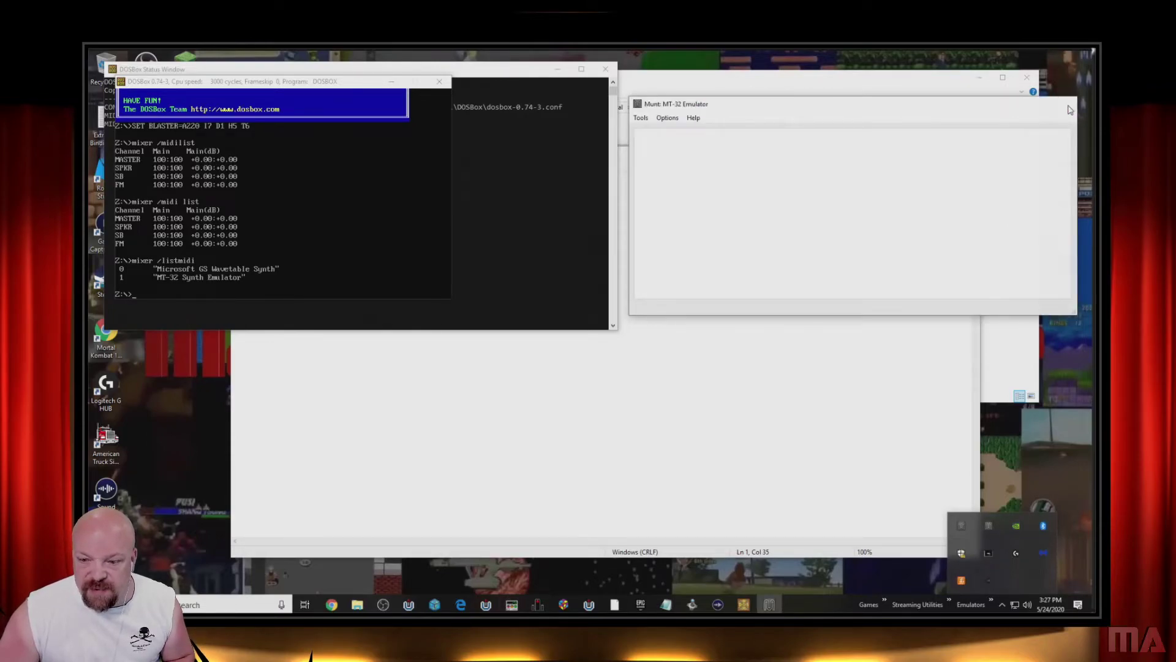
left_click(1071, 109)
left_click(991, 524)
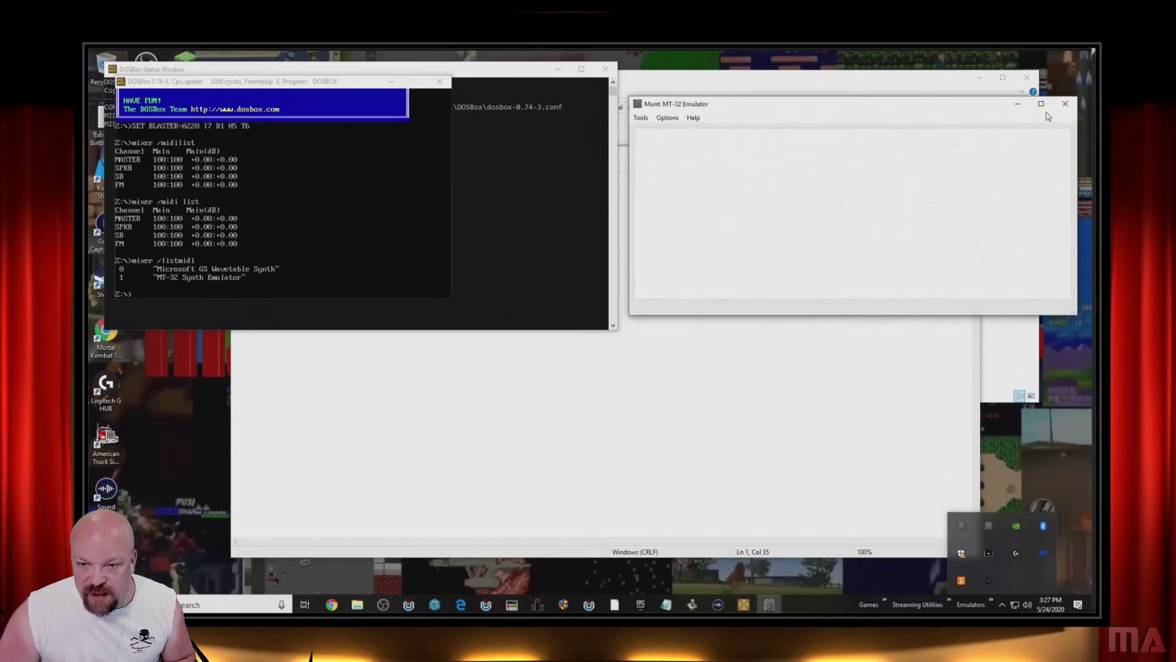
left_click(1066, 103)
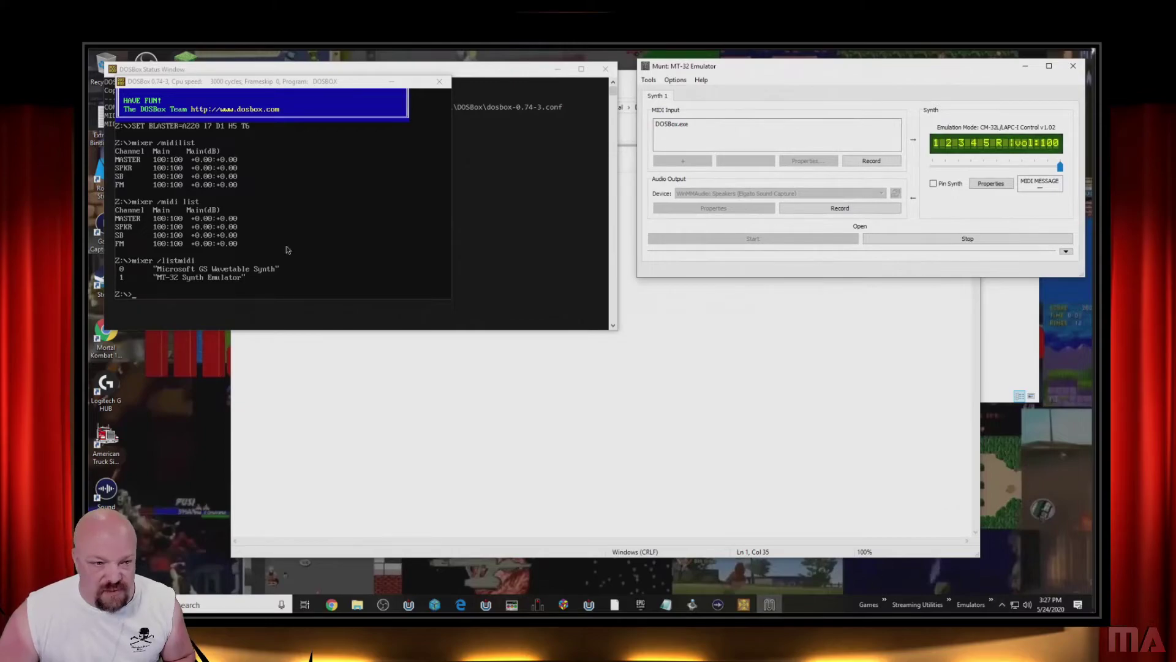
Close the DOSBox session and open a Windows Command Prompt
left_click(440, 83)
left_click(440, 83)
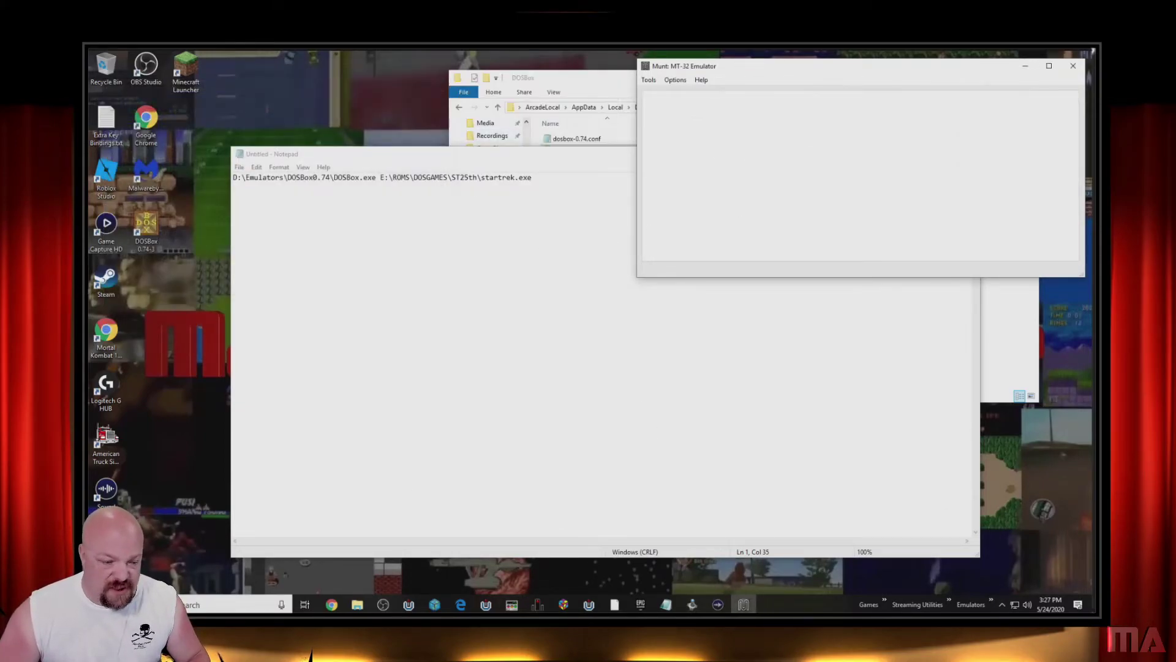
left_click(1003, 607)
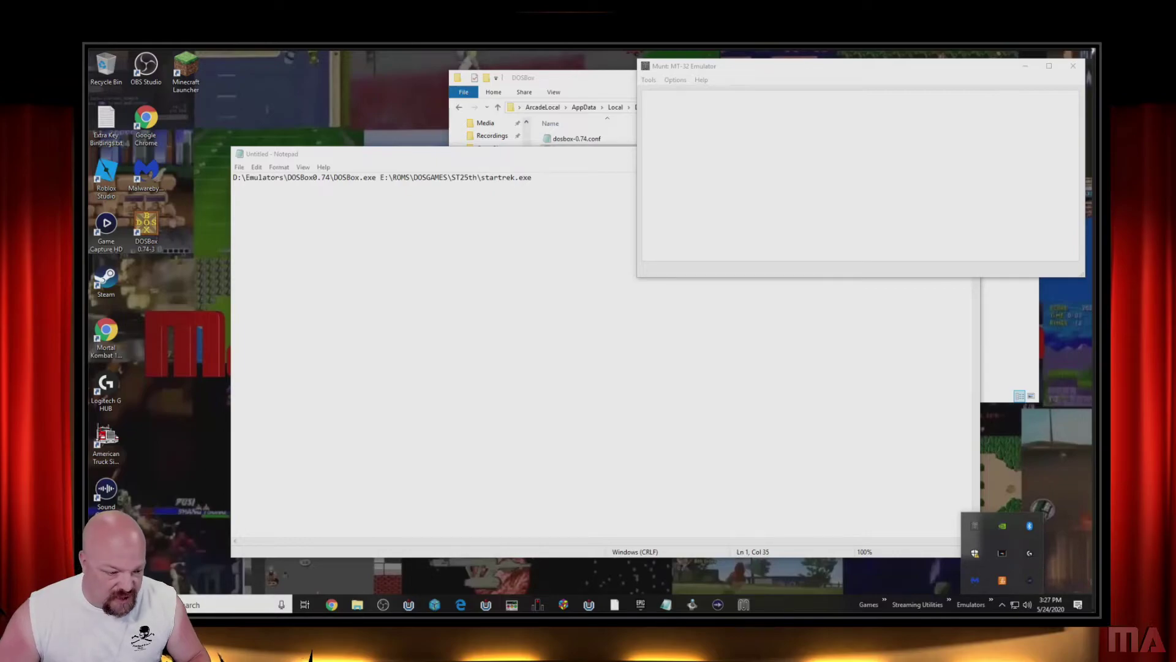
left_click(103, 604)
left_click(153, 531)
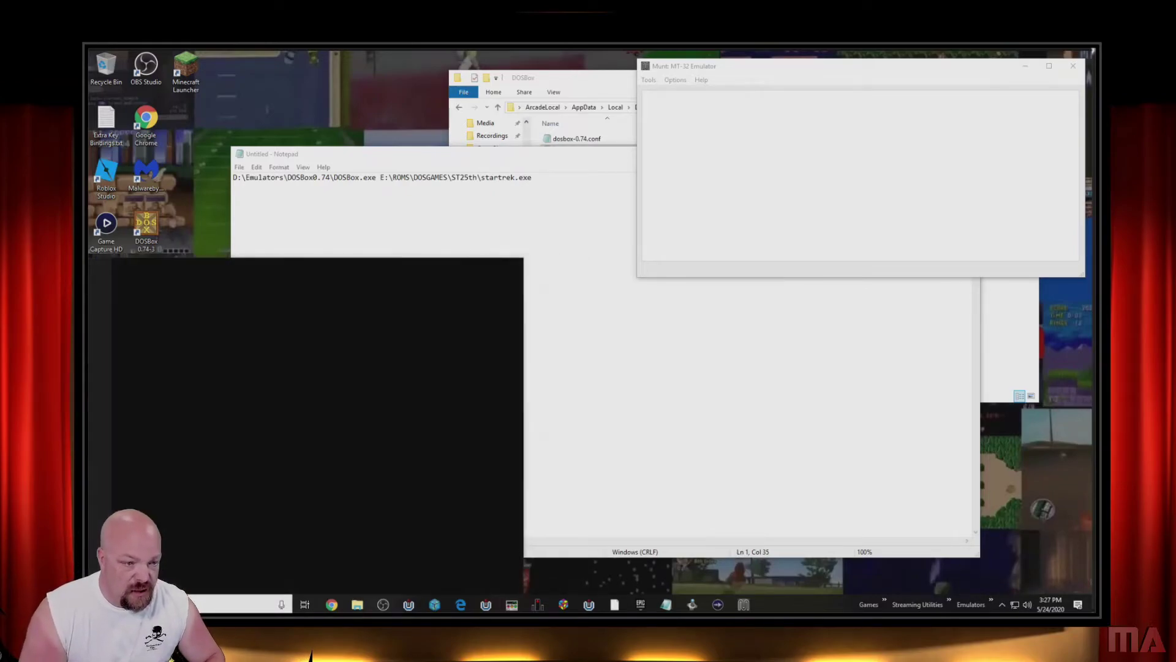
Copy the launch line D:\Emulators\DOSBox0.74\DOSBox.exe E:\ROMS\DOSGAMES\ST25th\startrek.exe from the Notepad note and run it in the Command Prompt
left_click(598, 399)
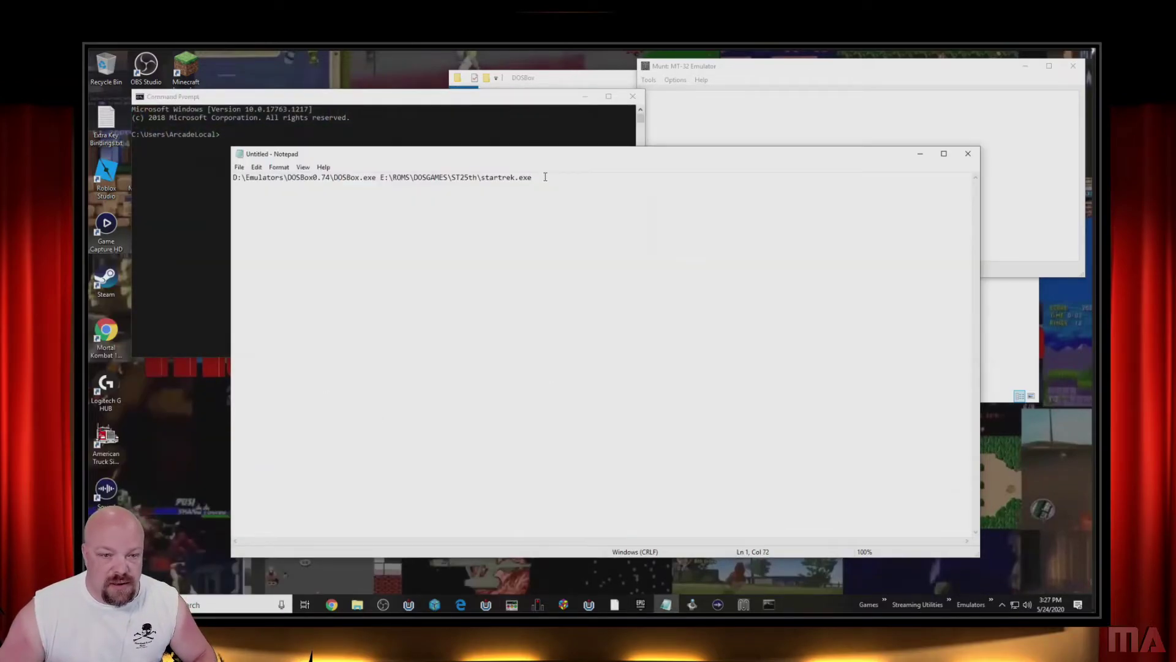
left_click_drag(532, 177, 143, 169)
key("ctrl+c")
left_click(142, 169)
right_click(238, 137)
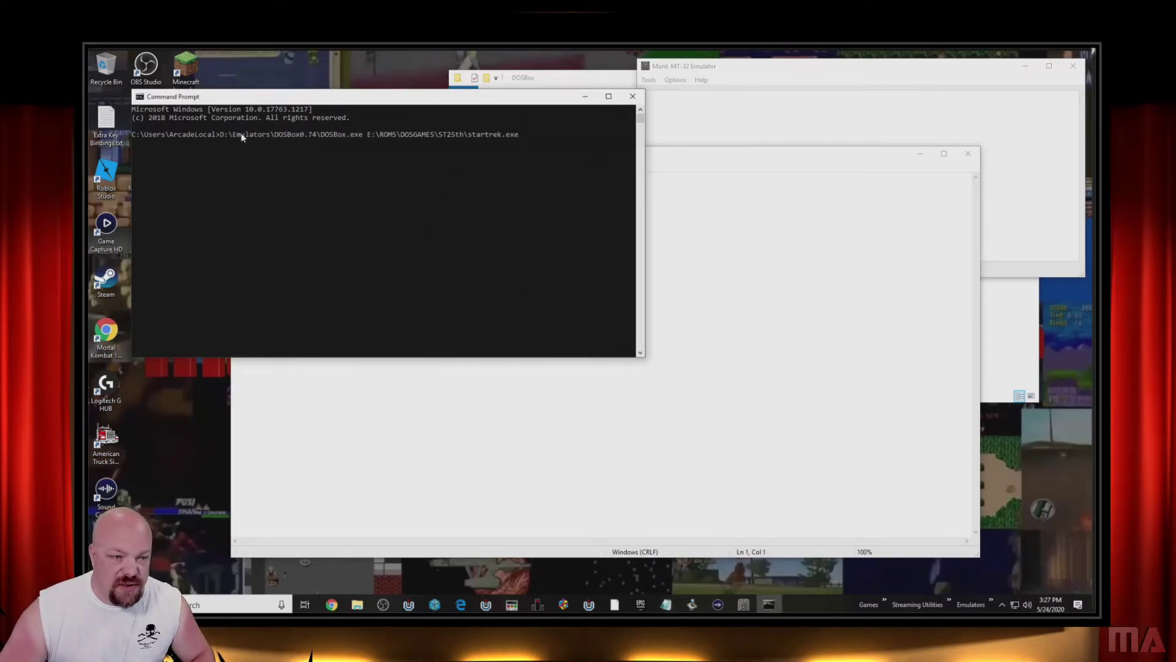
key("Return")
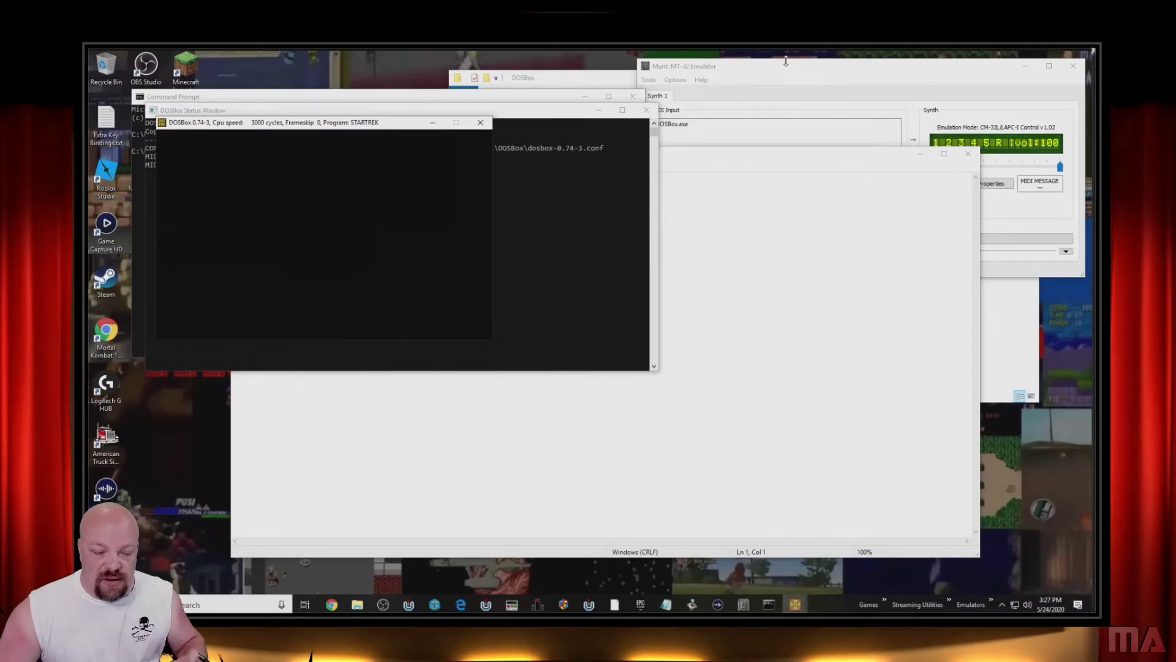
Bring the Munt window forward to watch its synth display during the Star Trek intro, and quit the game
left_click(980, 78)
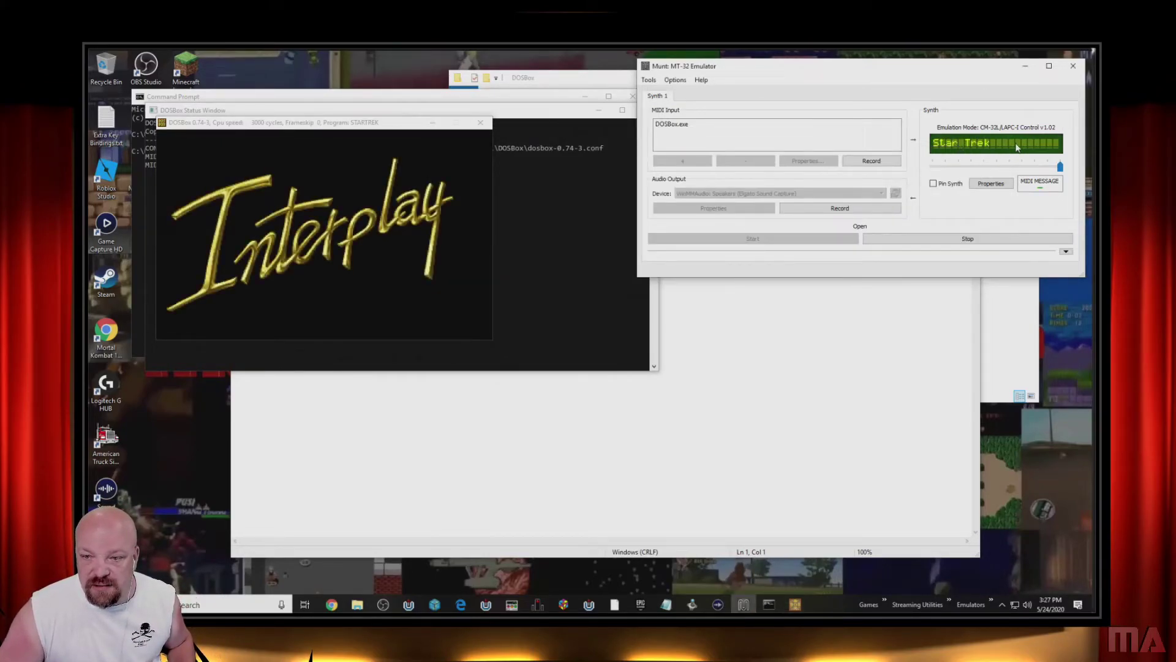
left_click(276, 137)
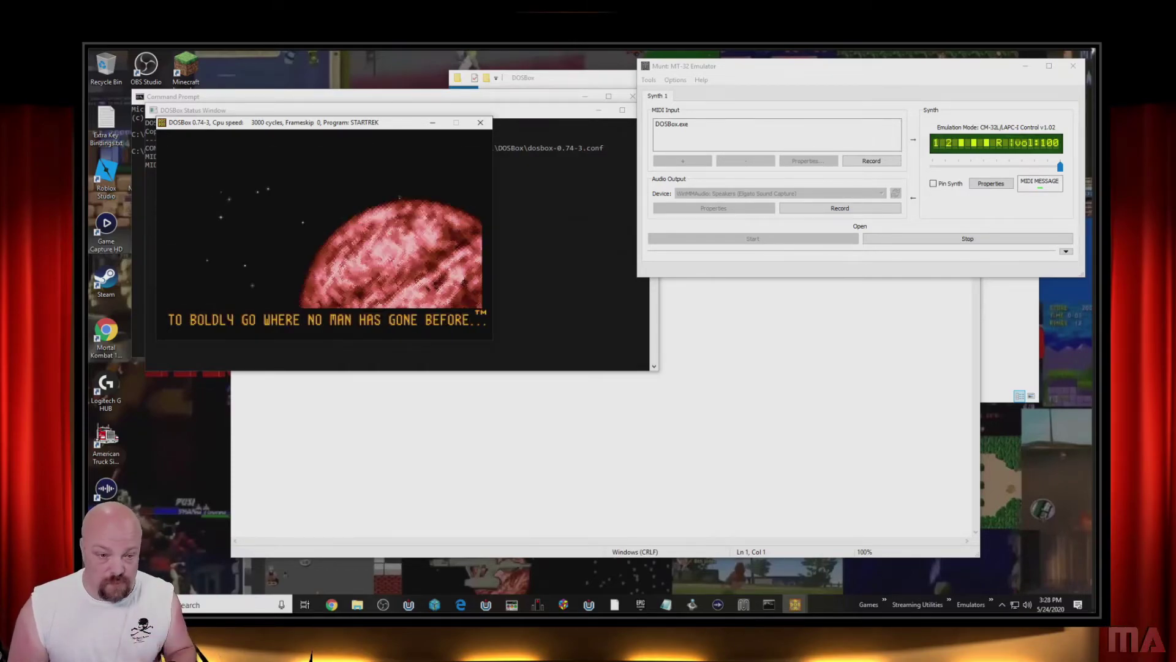
key("ctrl+q")
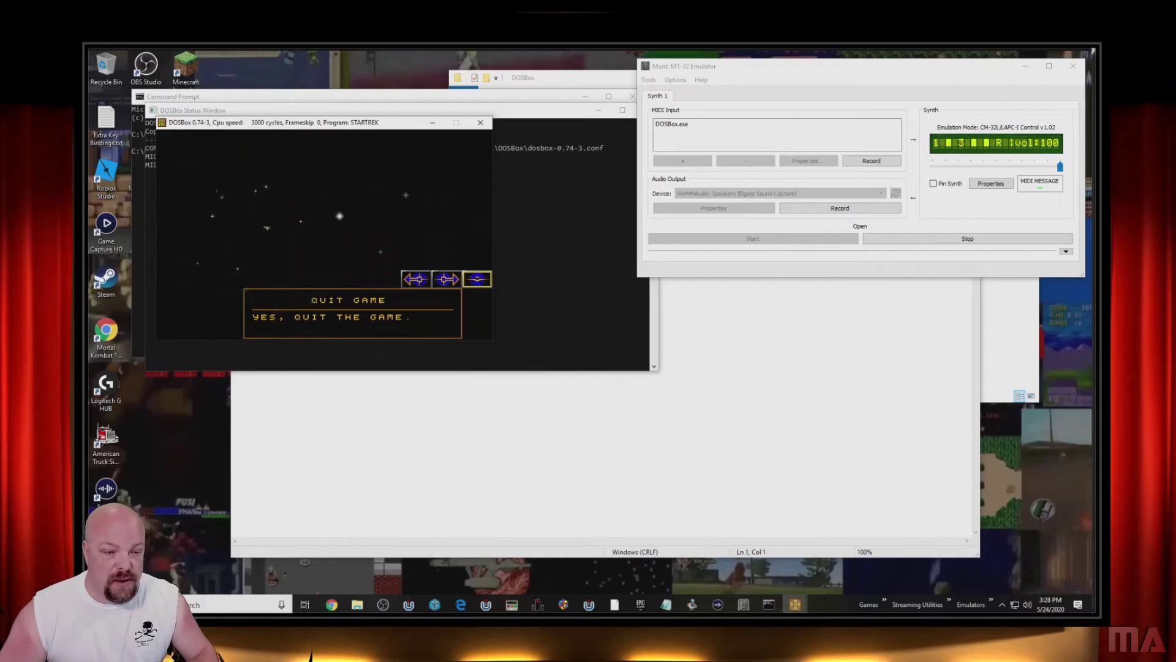
key("Return")
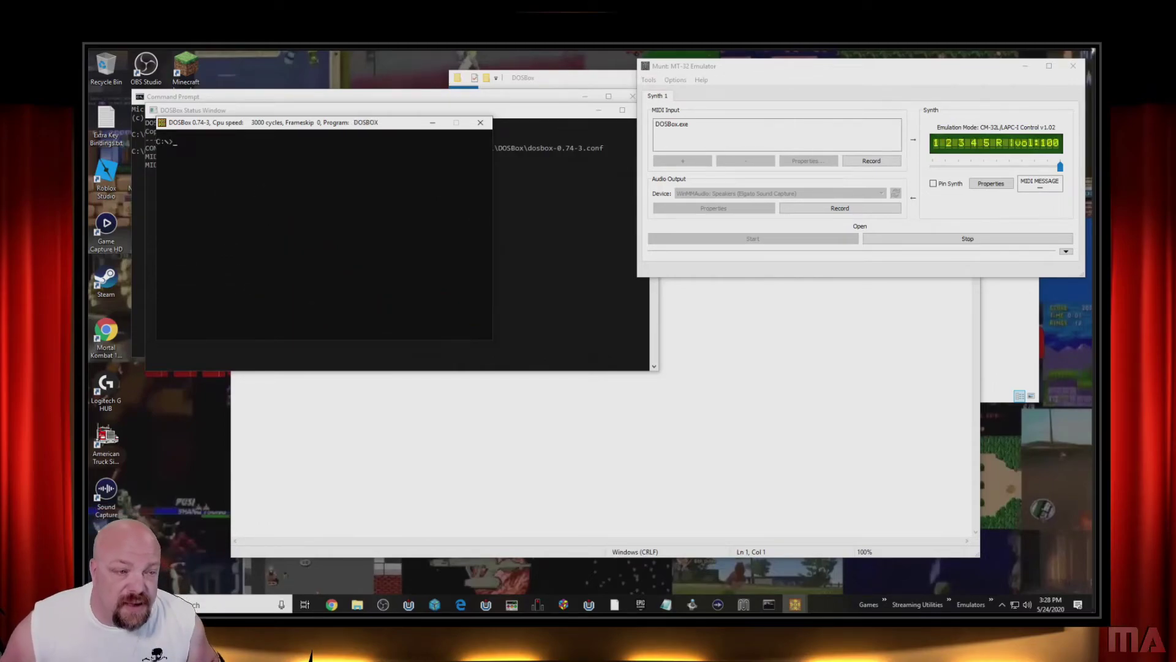